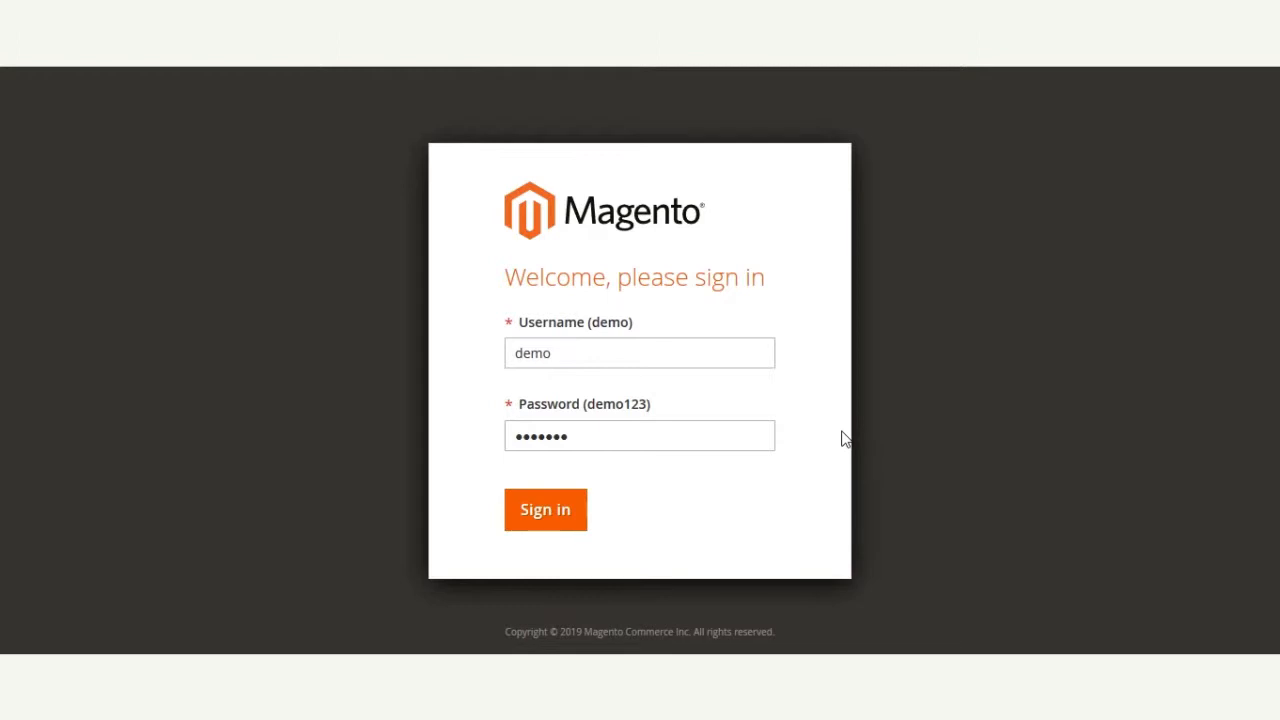
# Sign in to the admin panel and open the Subscription Configuration page in the store configuration
pyautogui.click(534, 511)
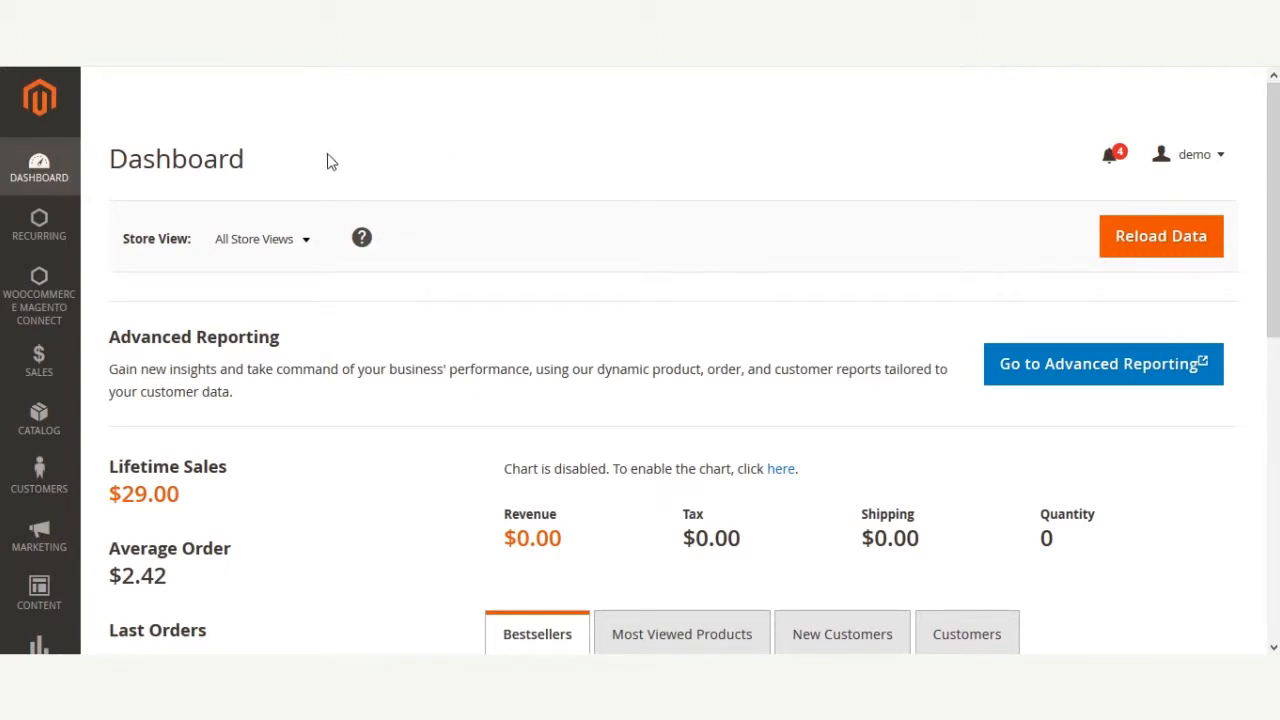
pyautogui.scroll(-4, 97, 411)
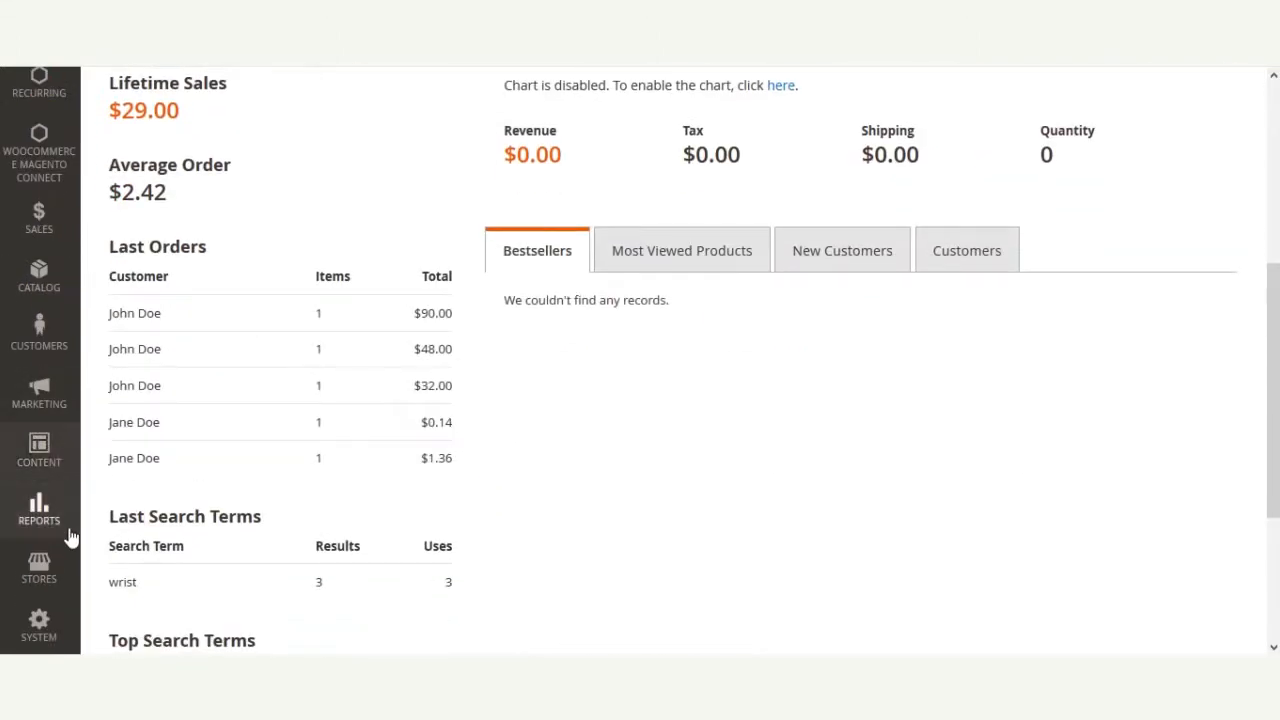
pyautogui.click(52, 585)
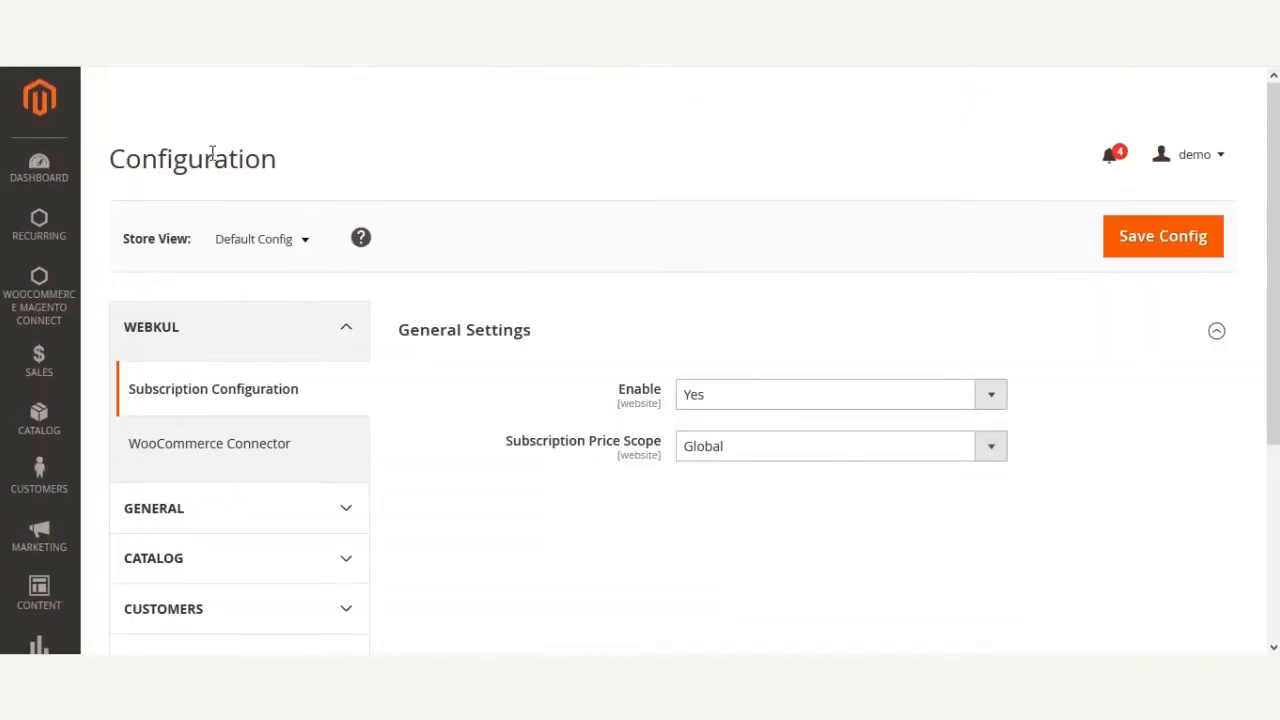
pyautogui.doubleClick(212, 155)
pyautogui.click(395, 165)
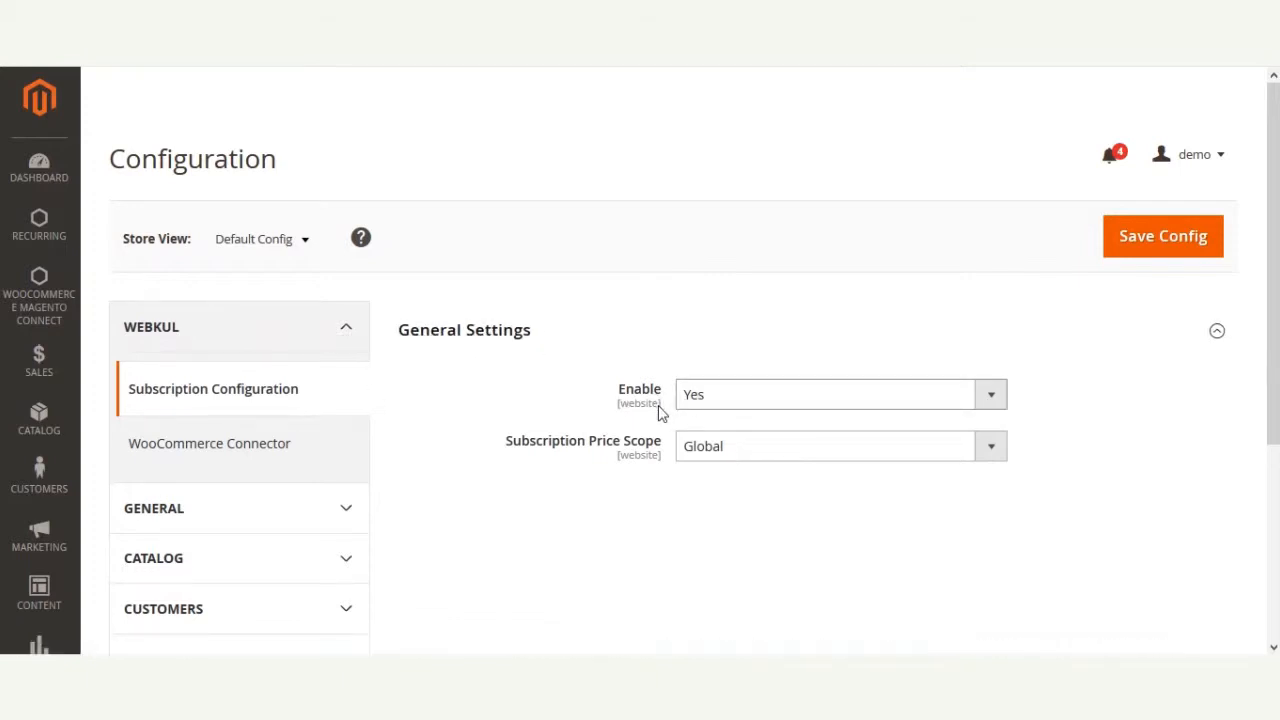
# Review the Enable choices in the subscription General Settings and keep Yes selected
pyautogui.scroll(-2, 680, 360)
pyautogui.scroll(2, 1074, 277)
pyautogui.scroll(-1, 1074, 277)
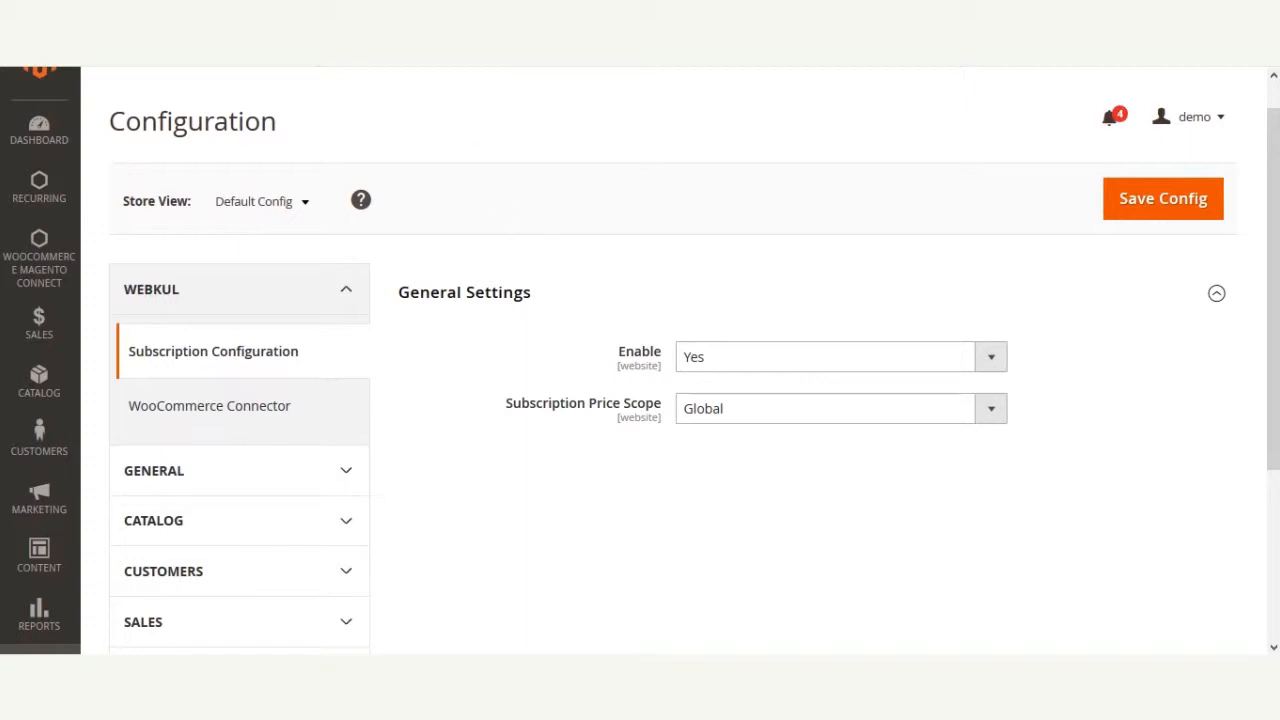
pyautogui.click(638, 360)
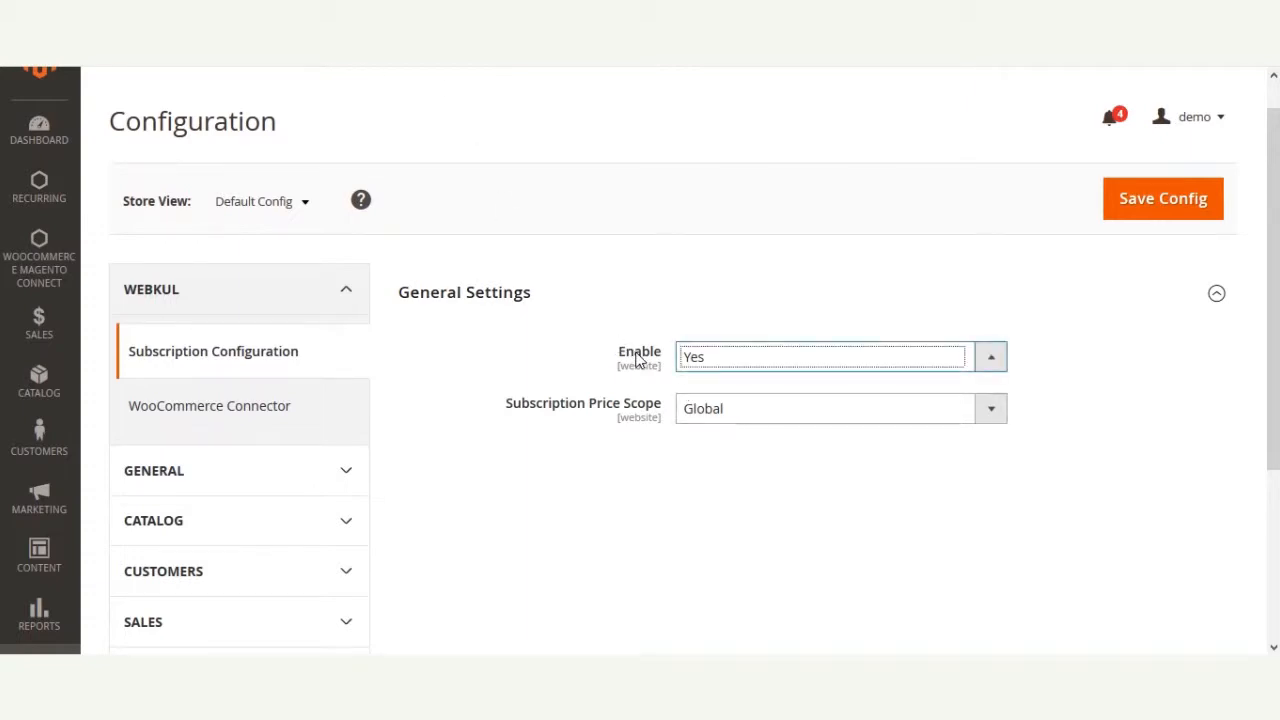
pyautogui.click(787, 360)
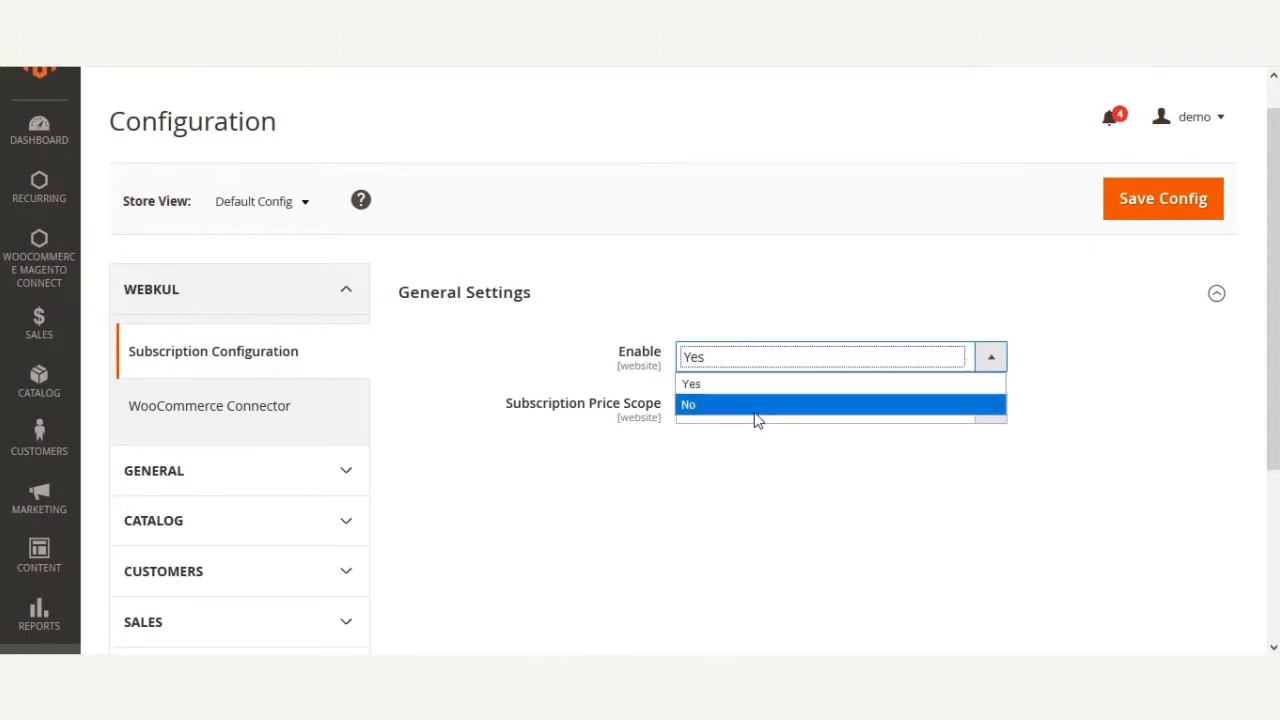
pyautogui.click(760, 383)
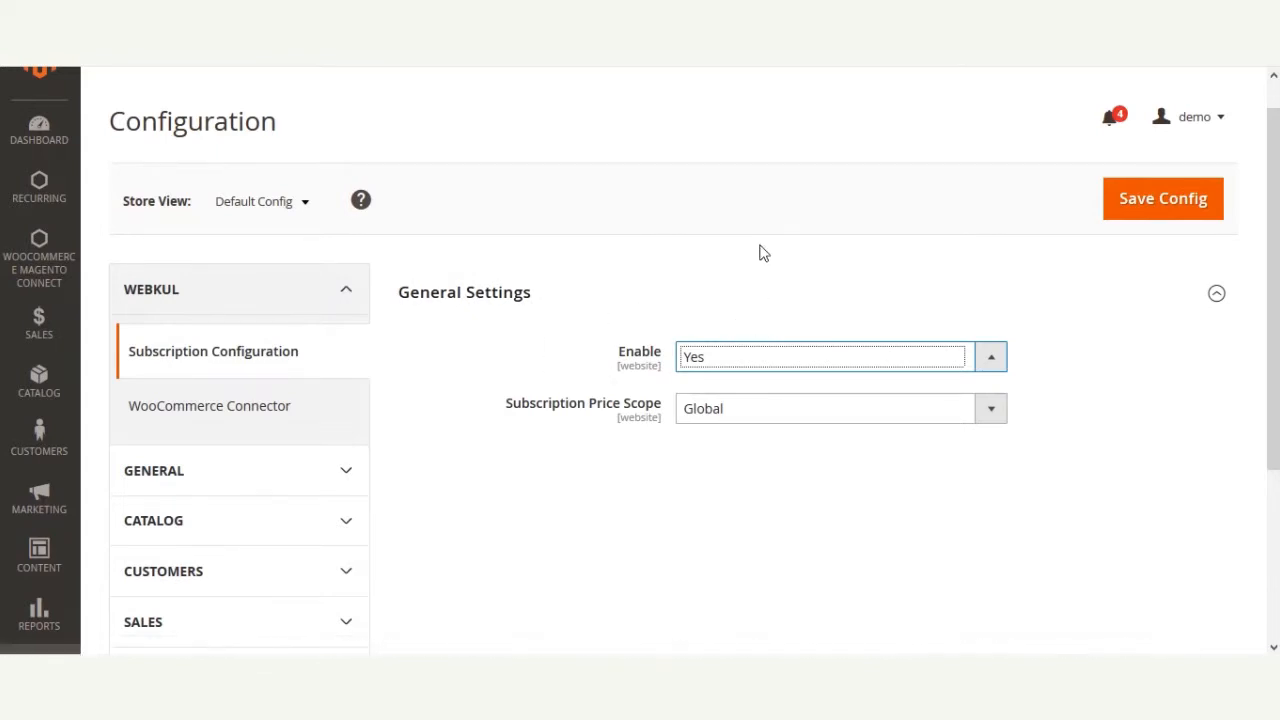
# Set Enable to No in the subscription General Settings
pyautogui.click(795, 362)
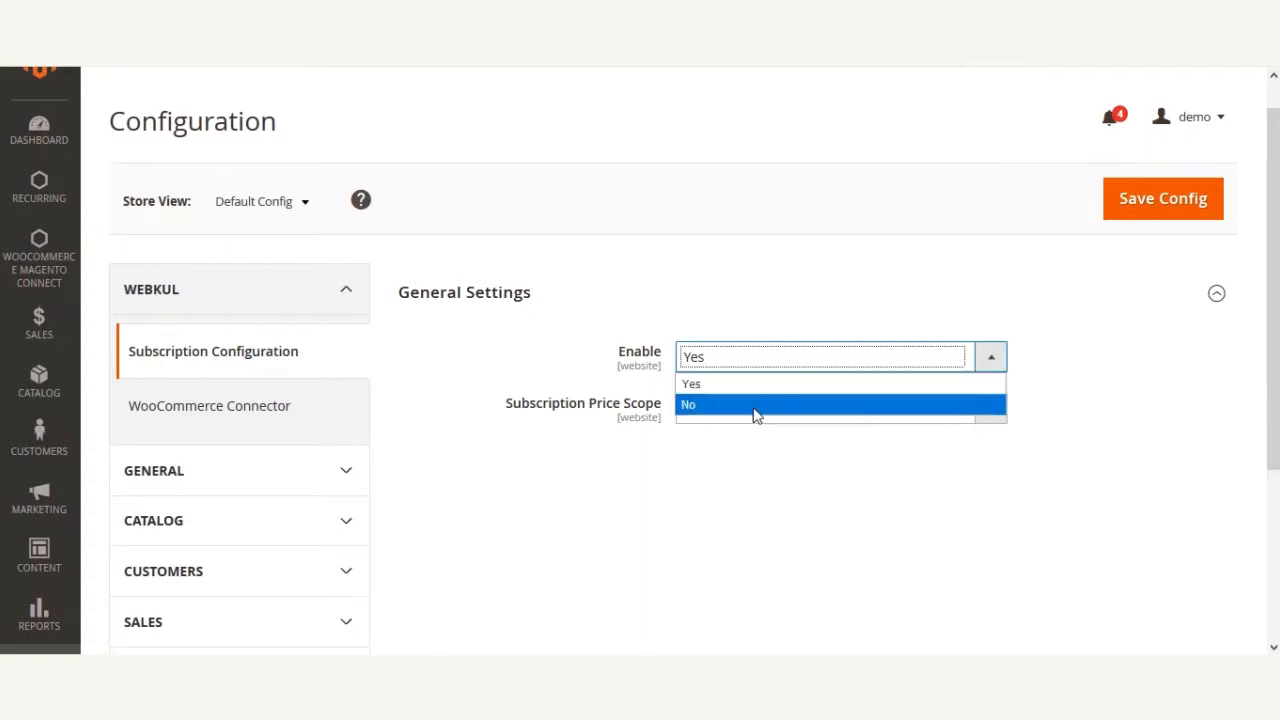
pyautogui.click(750, 404)
pyautogui.click(733, 310)
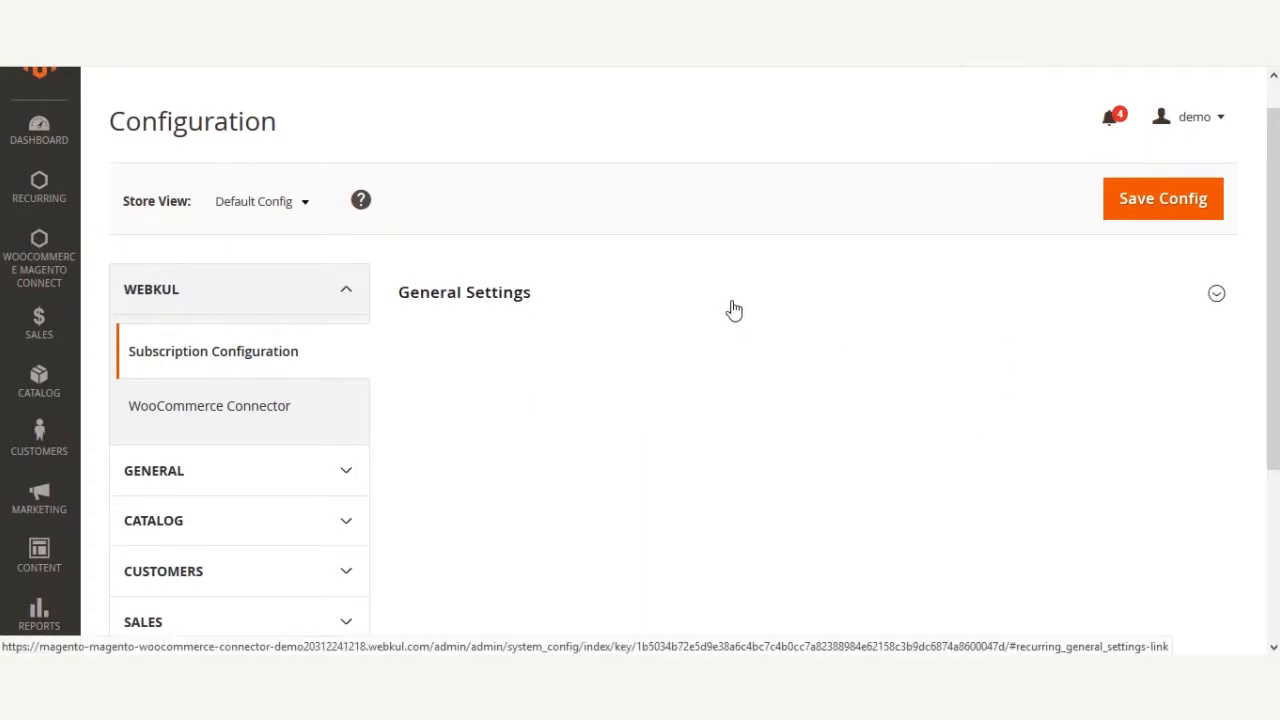
pyautogui.click(734, 310)
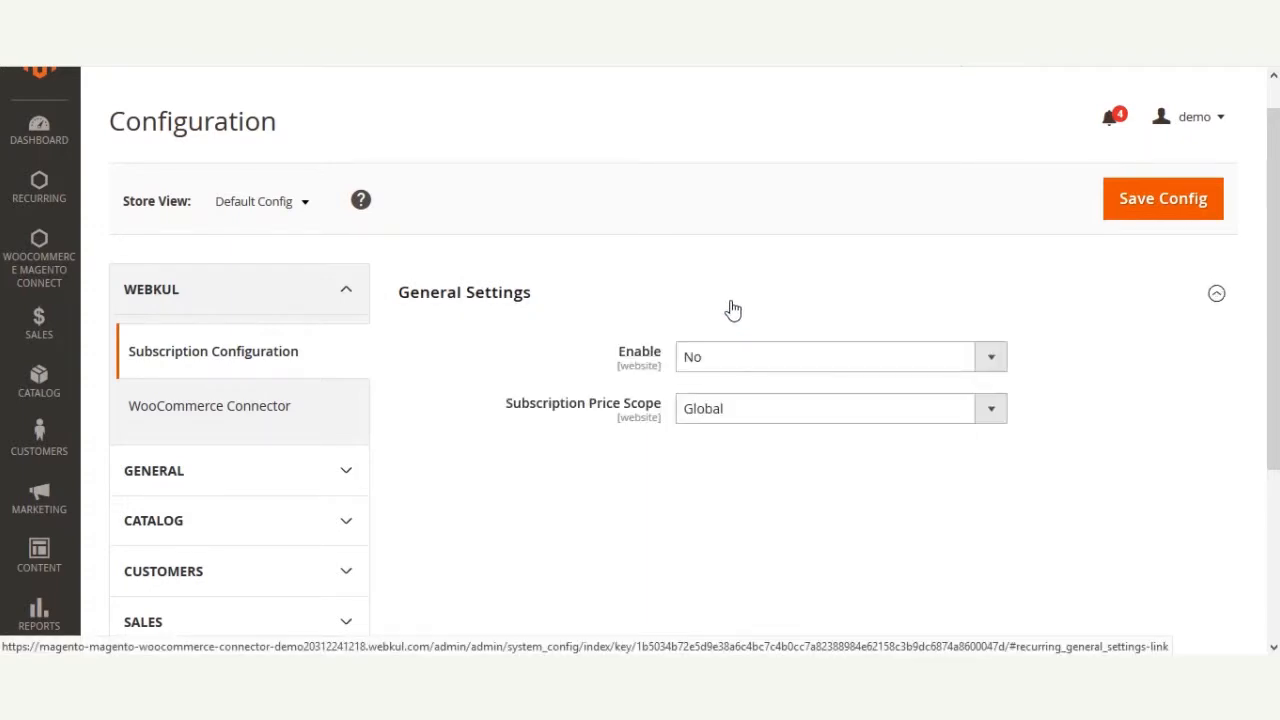
pyautogui.click(761, 366)
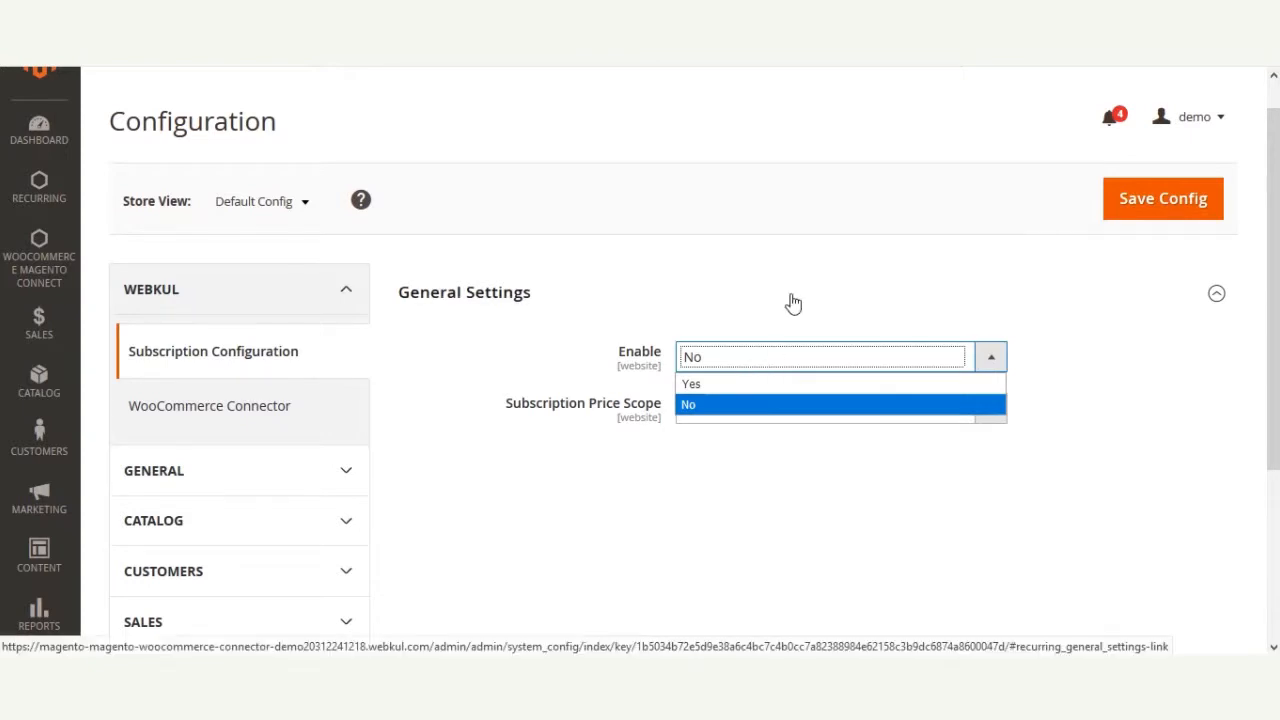
pyautogui.click(763, 282)
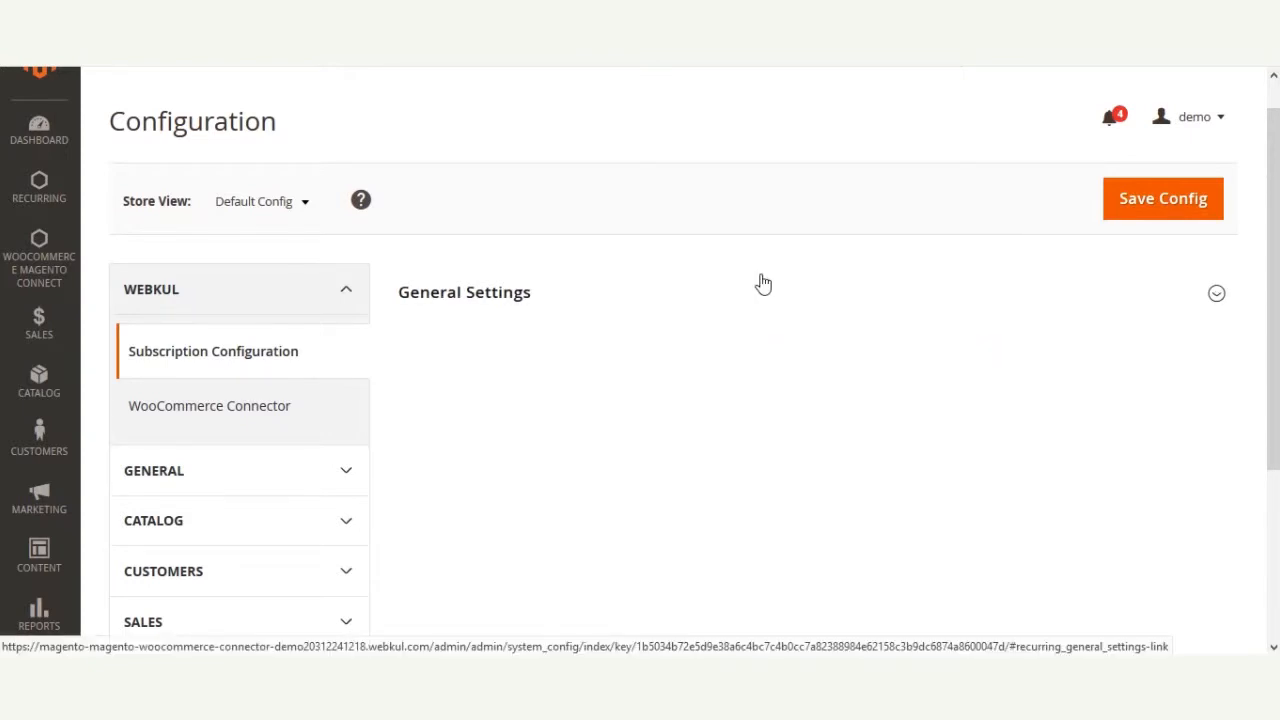
pyautogui.click(763, 282)
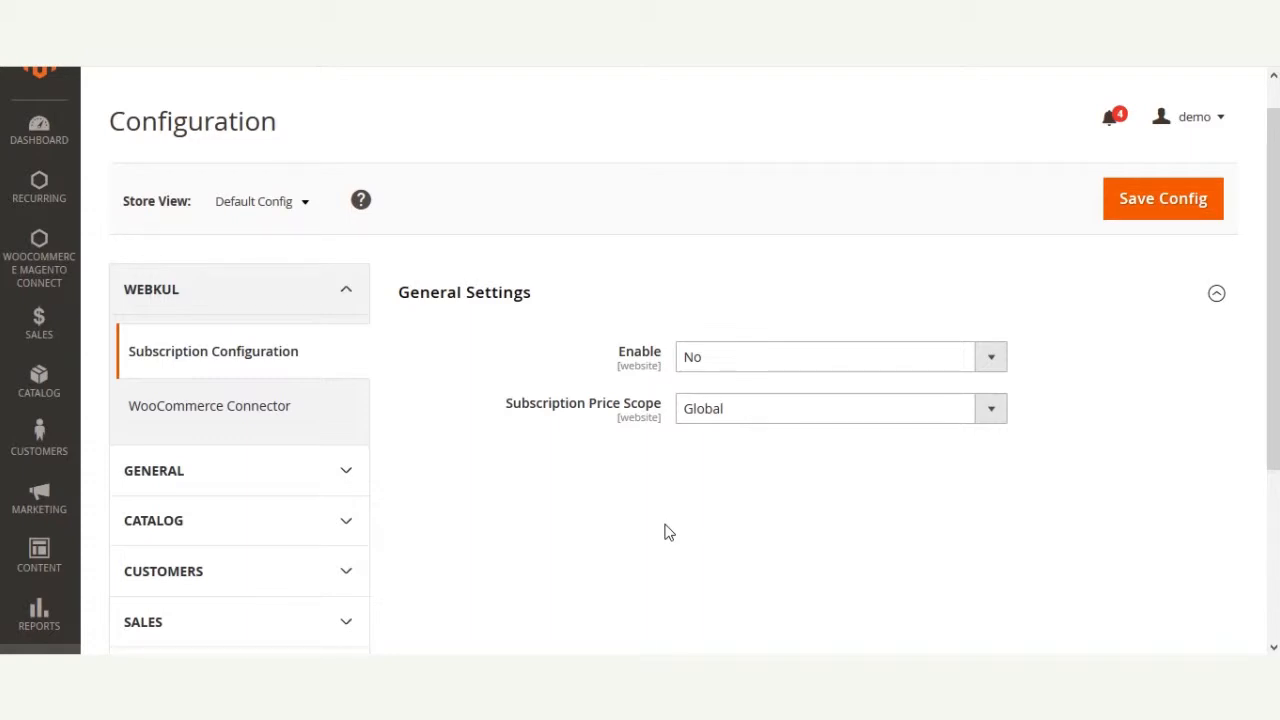
# Set the Subscription Price Scope to Website
pyautogui.click(1004, 418)
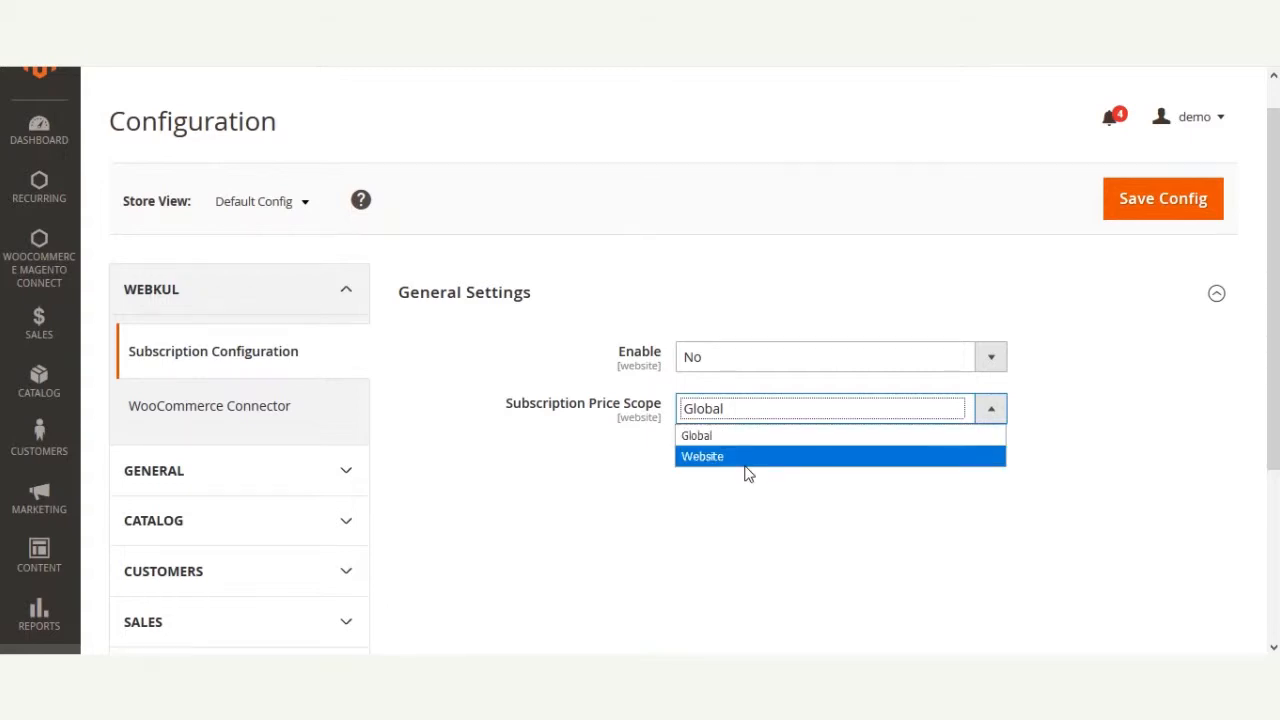
pyautogui.click(783, 459)
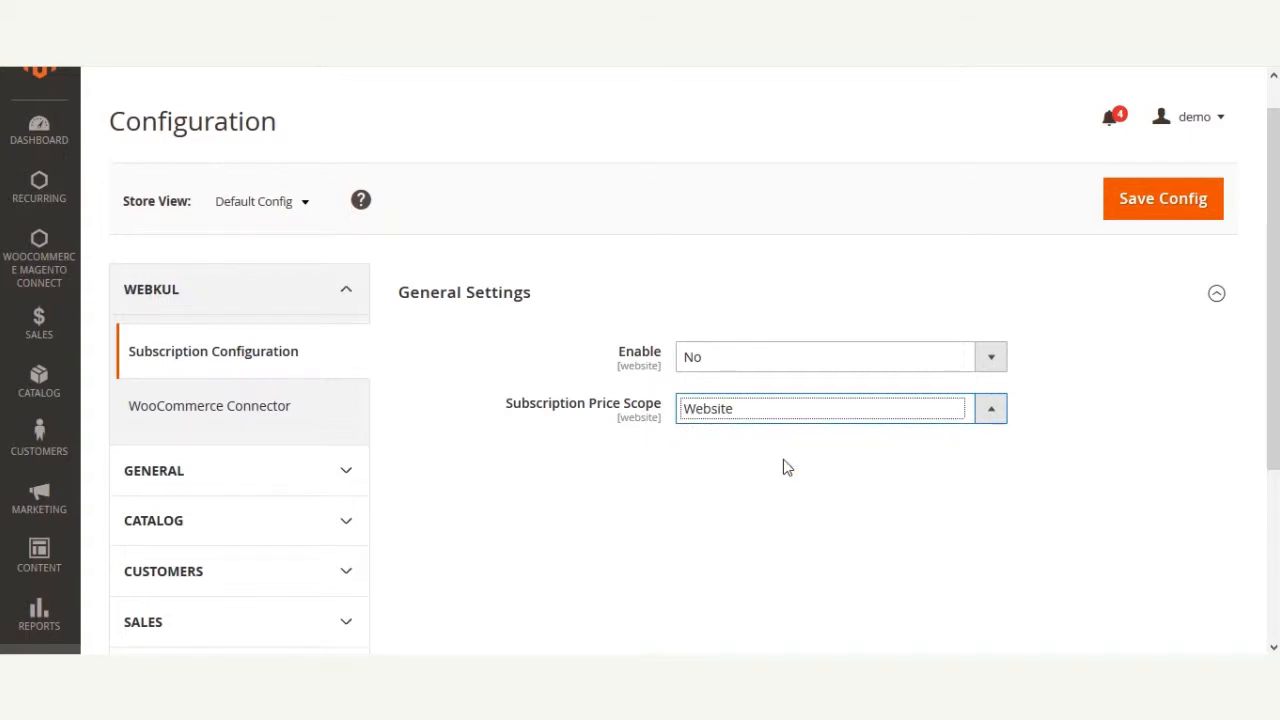
pyautogui.click(762, 412)
pyautogui.click(762, 462)
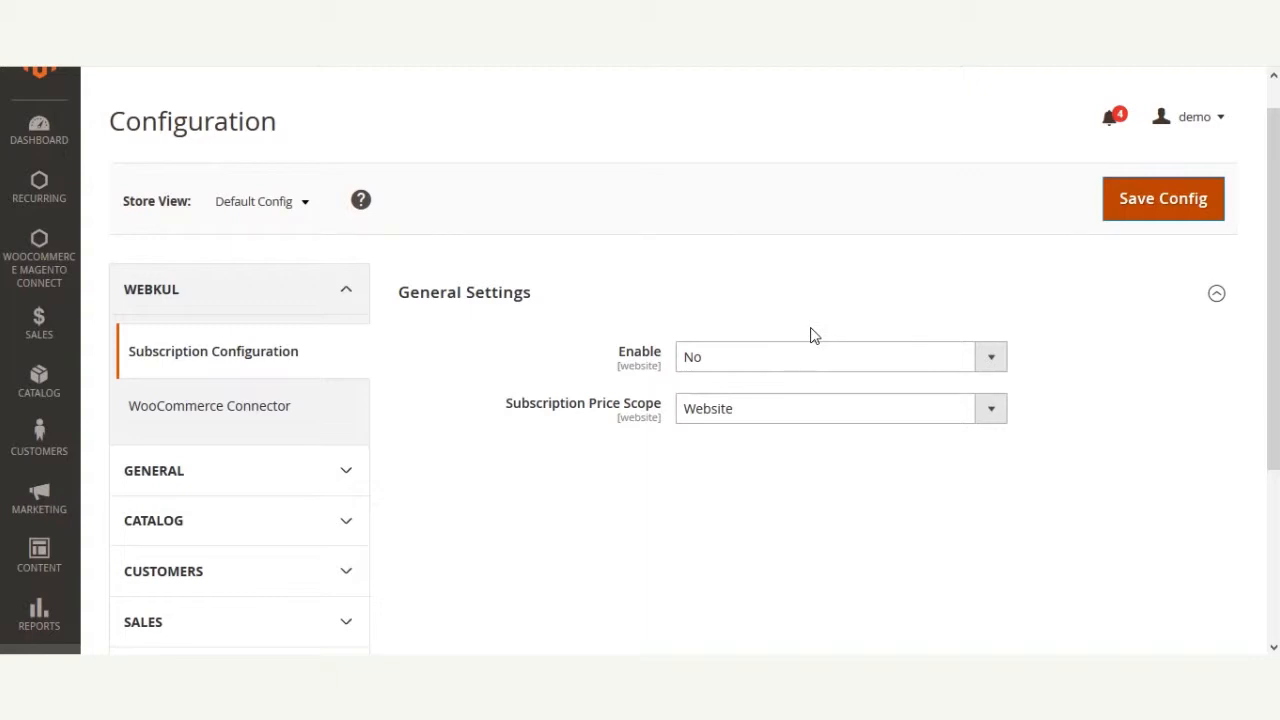
# Reopen the store configuration and go to the Payment Methods settings in the Sales section
pyautogui.scroll(-3, 40, 460)
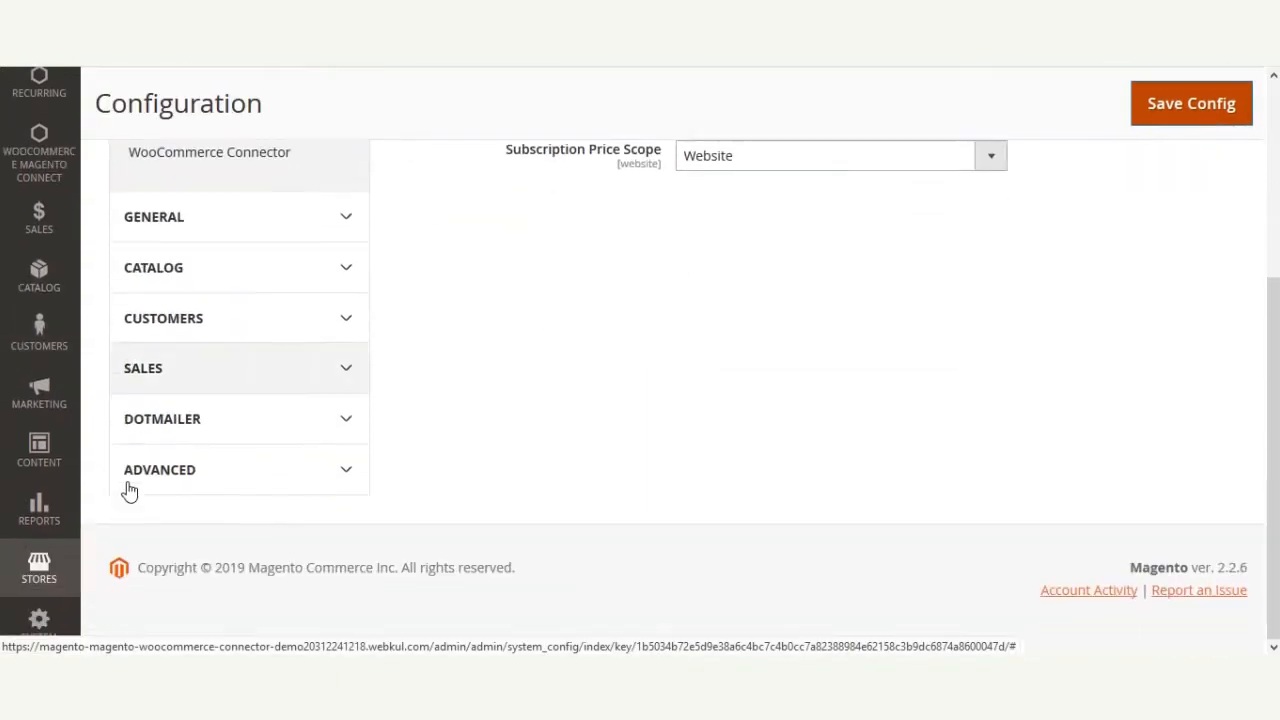
pyautogui.click(38, 572)
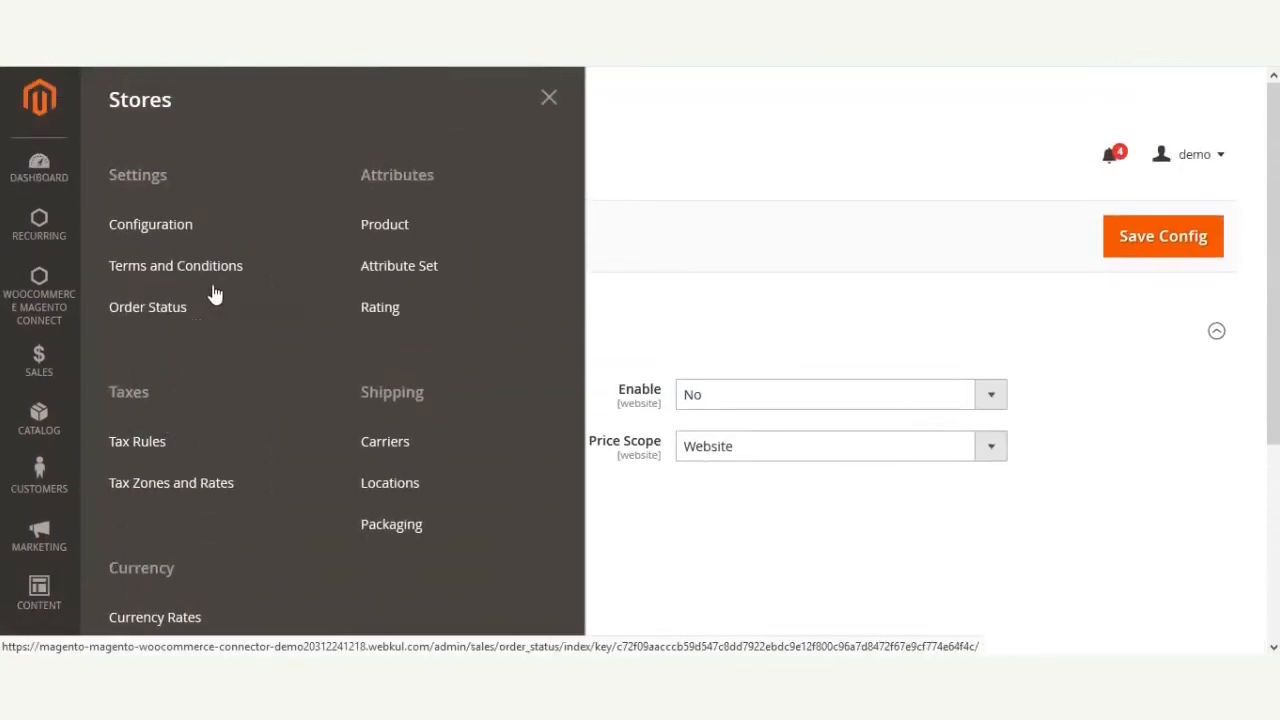
pyautogui.click(208, 230)
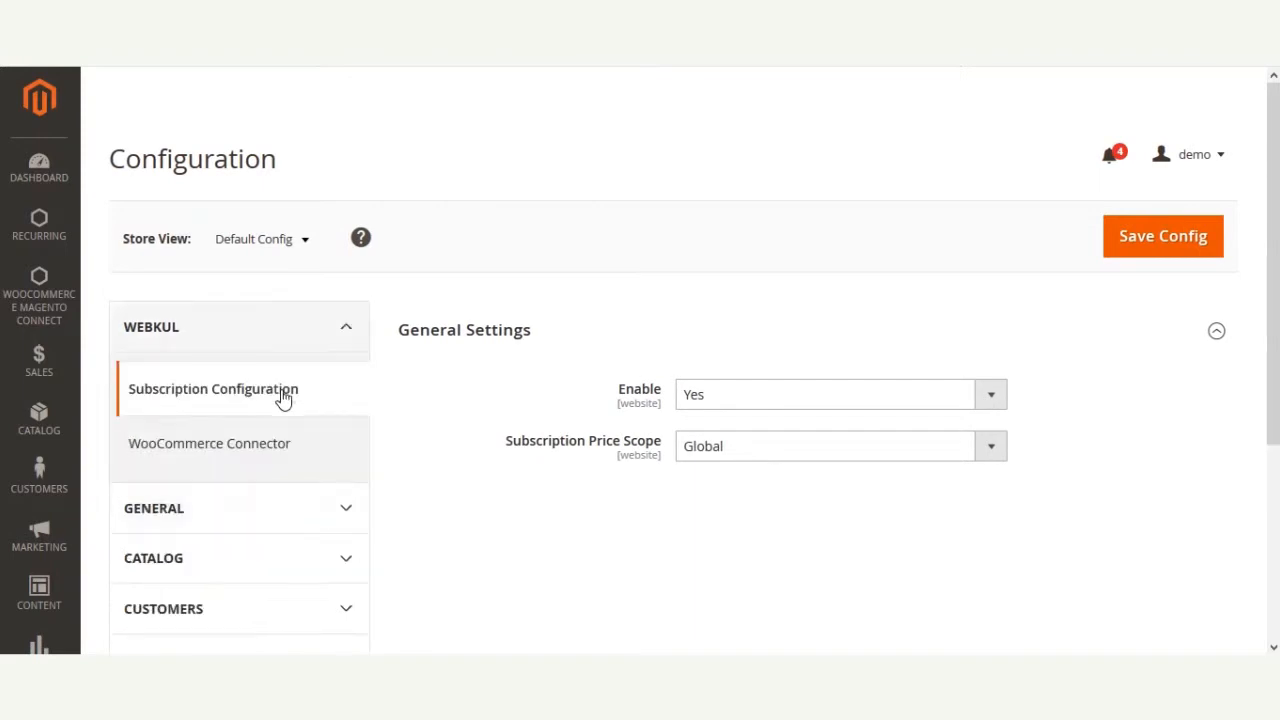
pyautogui.scroll(-1, 480, 440)
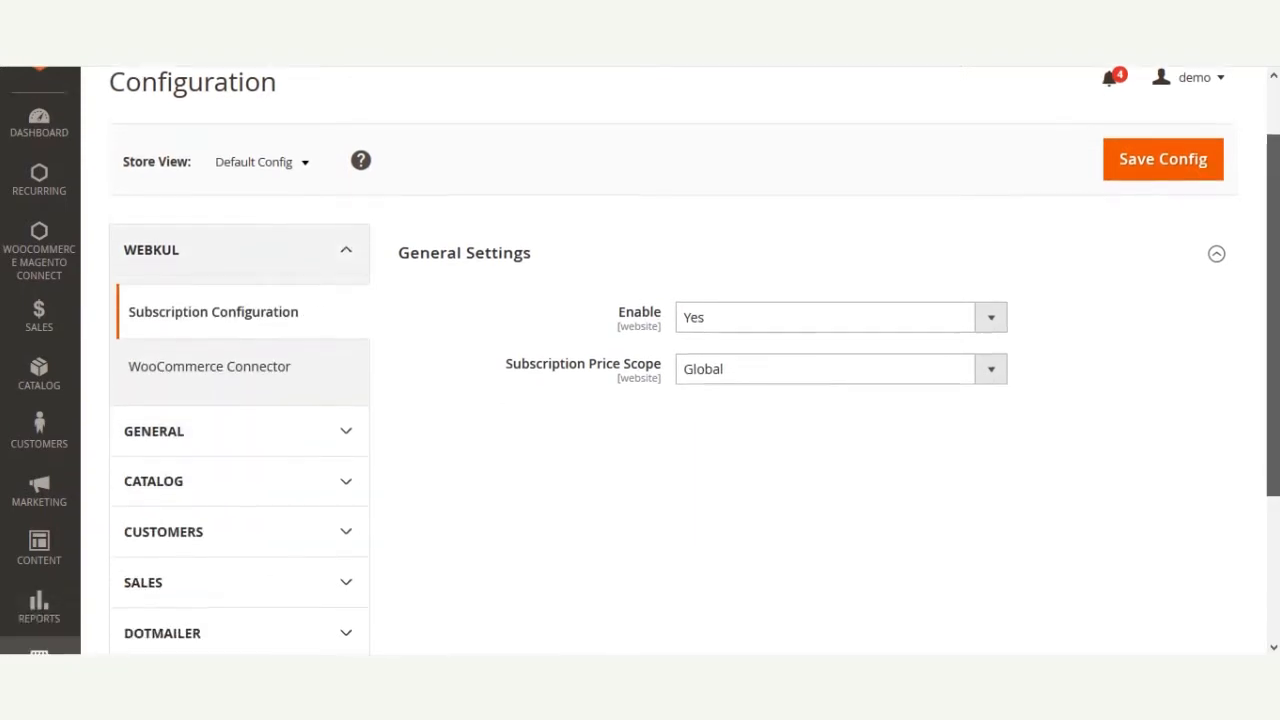
pyautogui.scroll(-3, 680, 400)
pyautogui.click(285, 373)
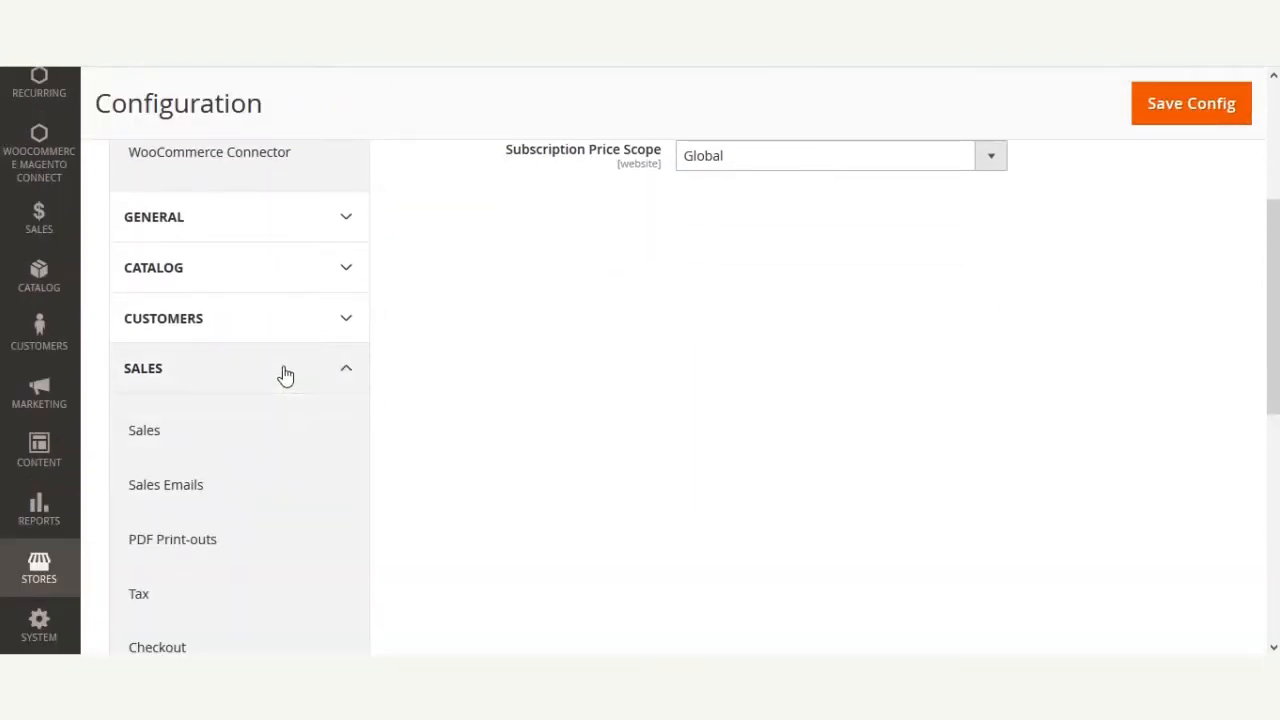
pyautogui.scroll(-4, 283, 395)
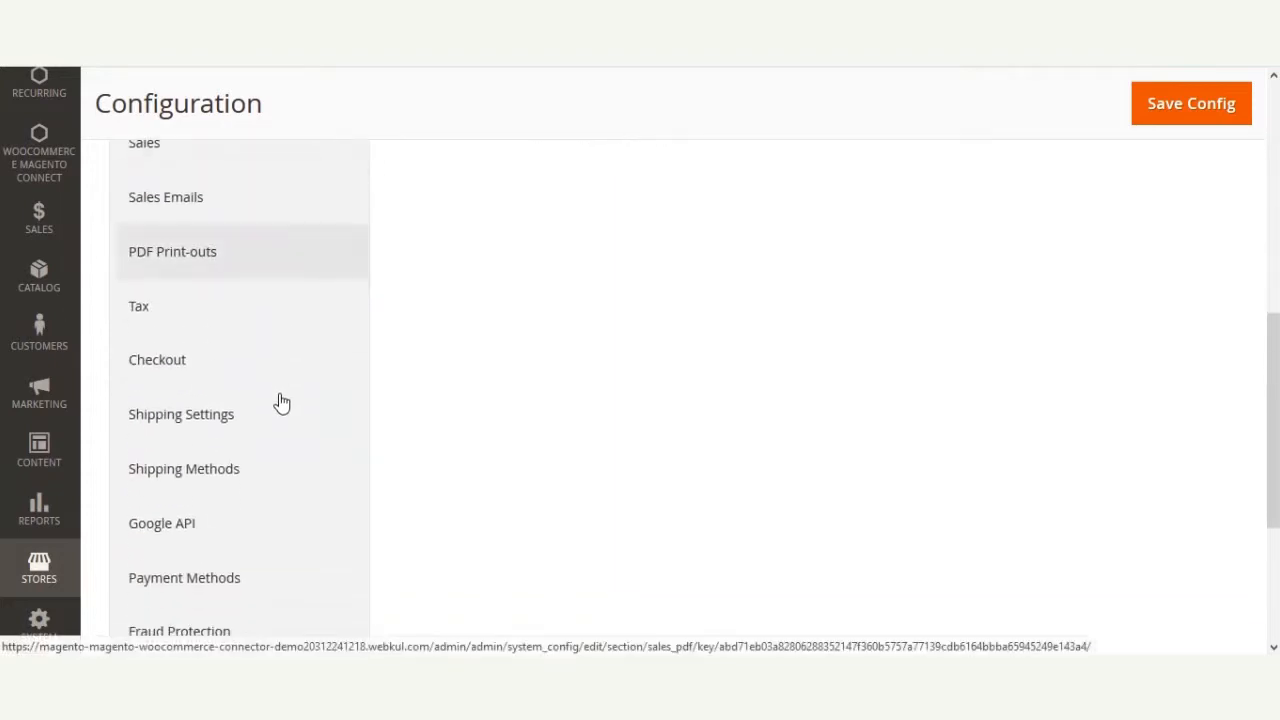
pyautogui.scroll(-3, 228, 489)
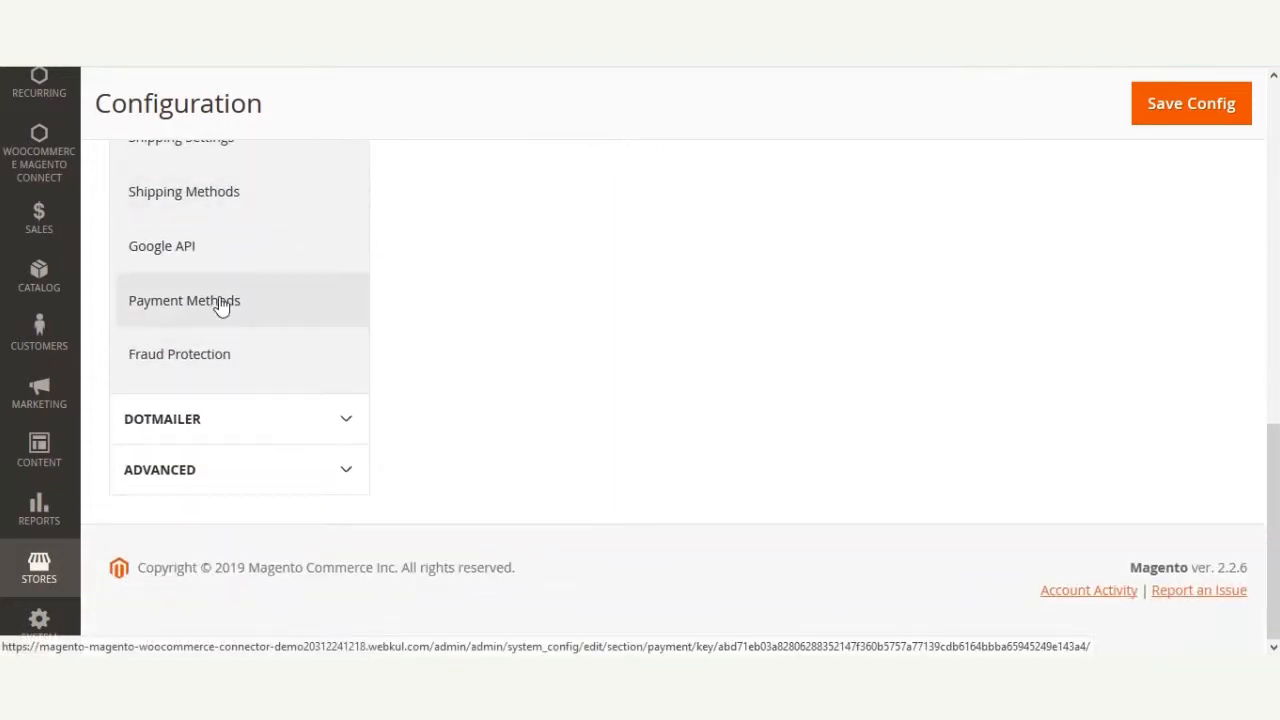
pyautogui.click(221, 303)
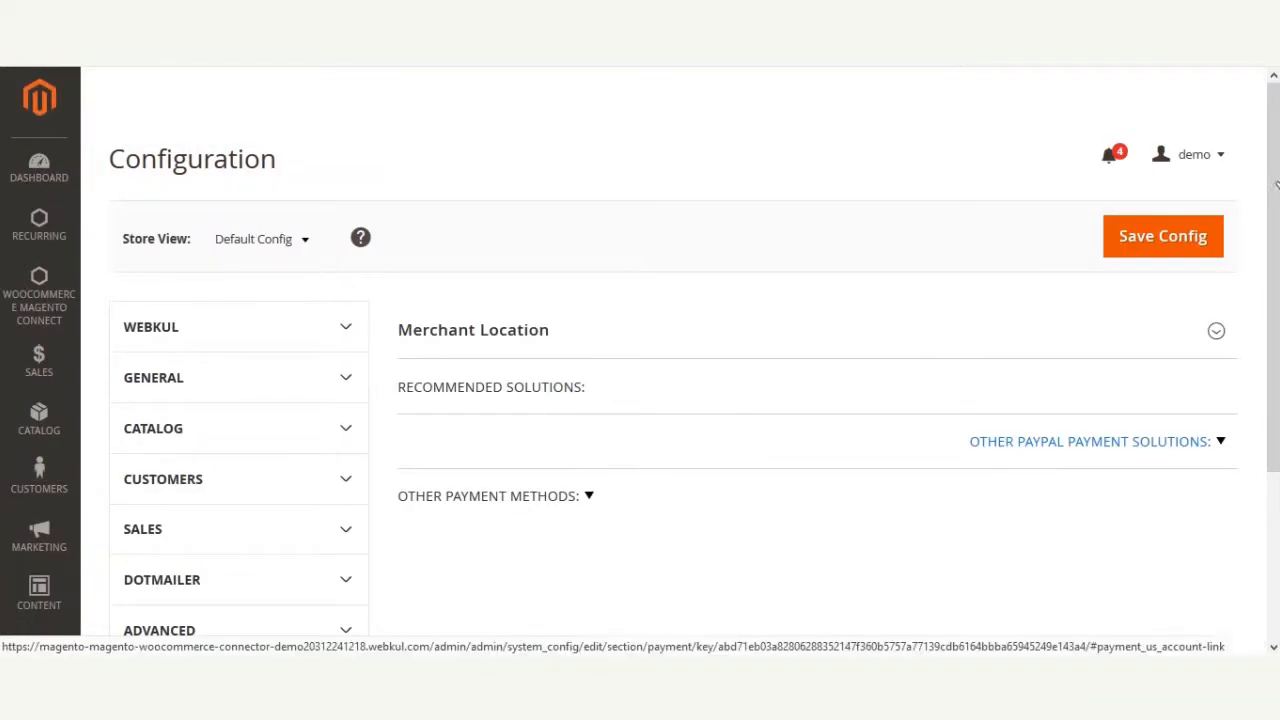
# Examine the settings of the Webkul Recurring PayPal Express Checkout Payment Method among the other payment methods
pyautogui.scroll(-2, 1276, 185)
pyautogui.scroll(-3, 640, 360)
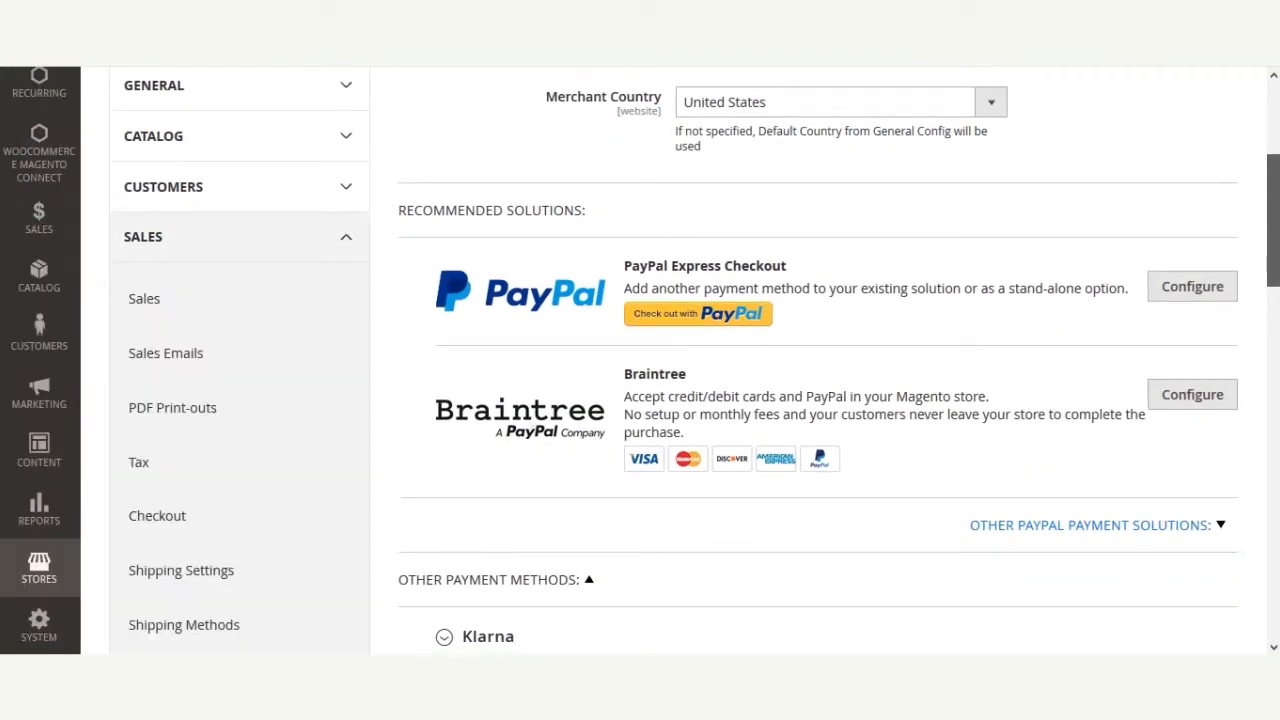
pyautogui.moveTo(1276, 219); pyautogui.dragTo(1270, 380)
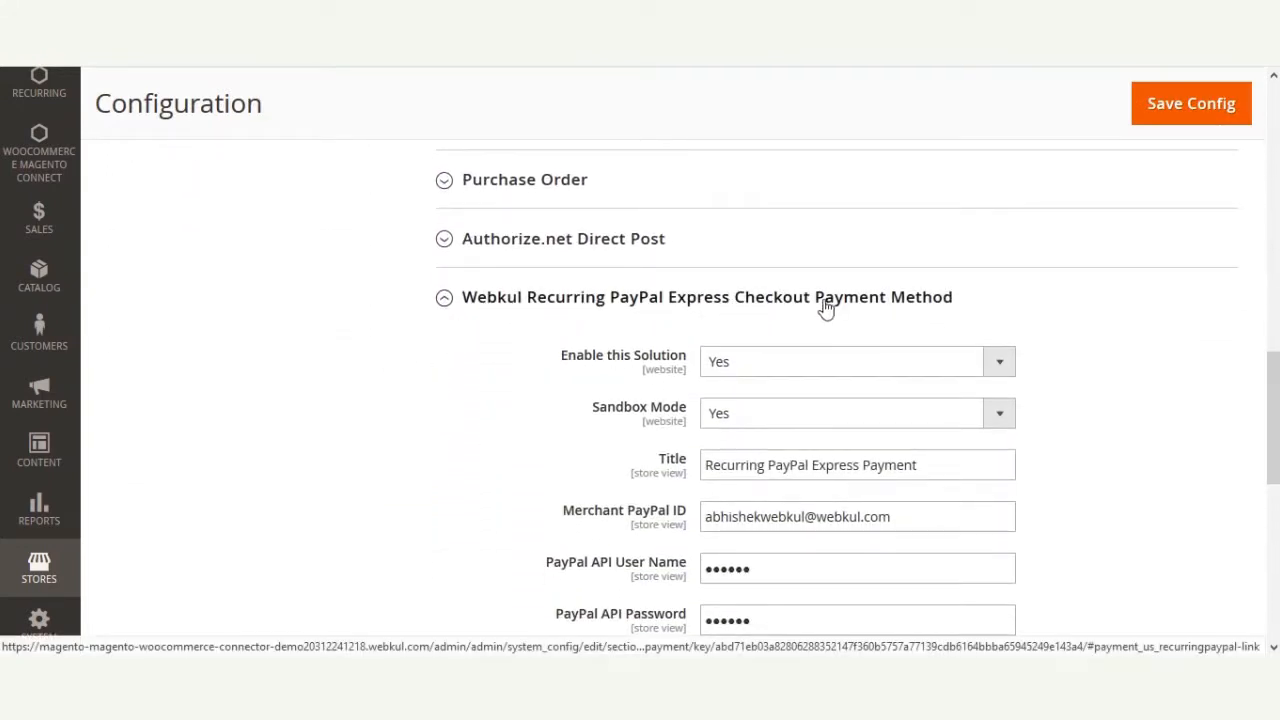
pyautogui.scroll(-2, 1272, 440)
pyautogui.moveTo(1273, 450); pyautogui.dragTo(1273, 445)
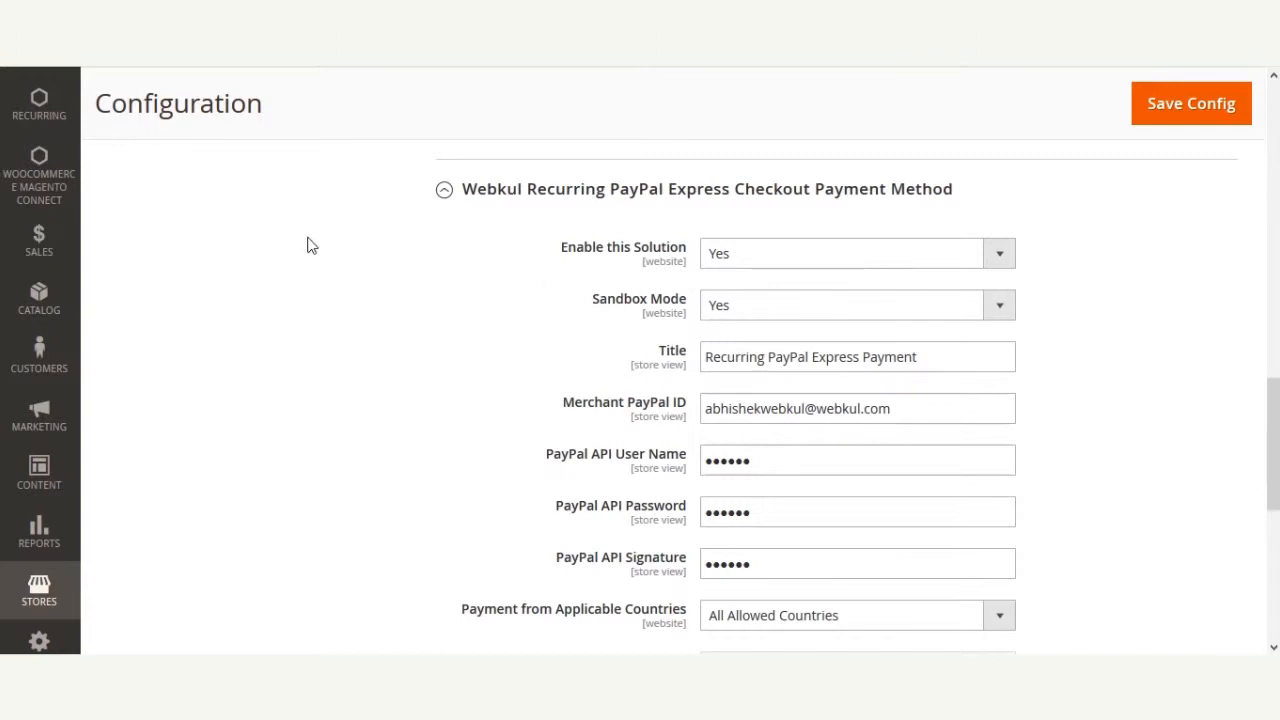
pyautogui.scroll(-1, 309, 346)
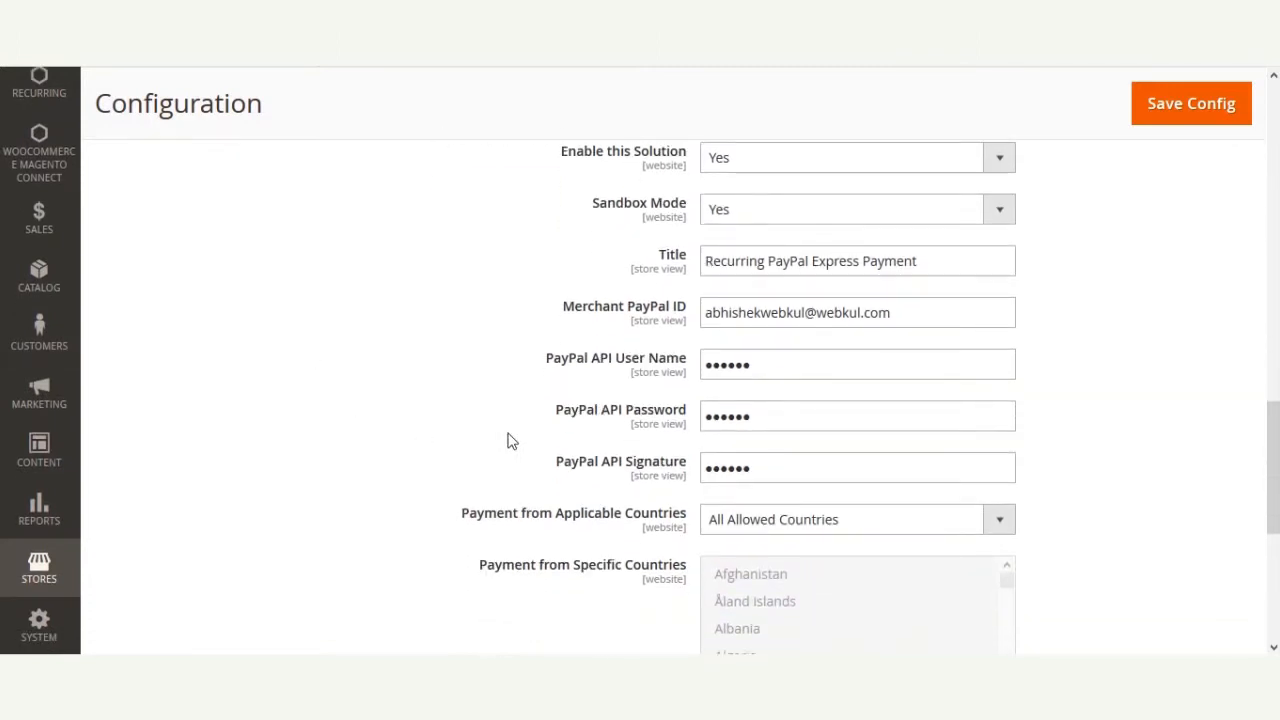
pyautogui.scroll(2, 500, 440)
pyautogui.moveTo(1273, 430); pyautogui.dragTo(1273, 463)
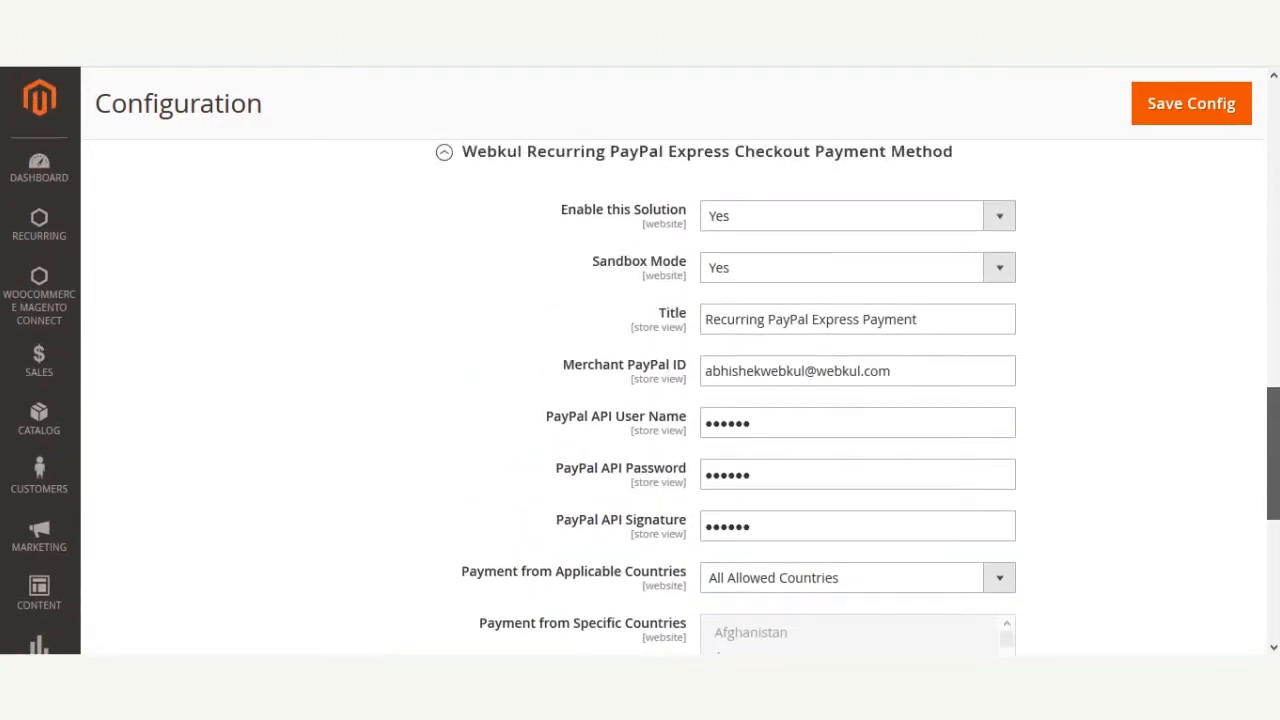
# Clear the Merchant PayPal ID of the Webkul Recurring PayPal Express Checkout method
pyautogui.click(903, 371)
pyautogui.moveTo(903, 371); pyautogui.dragTo(698, 372)
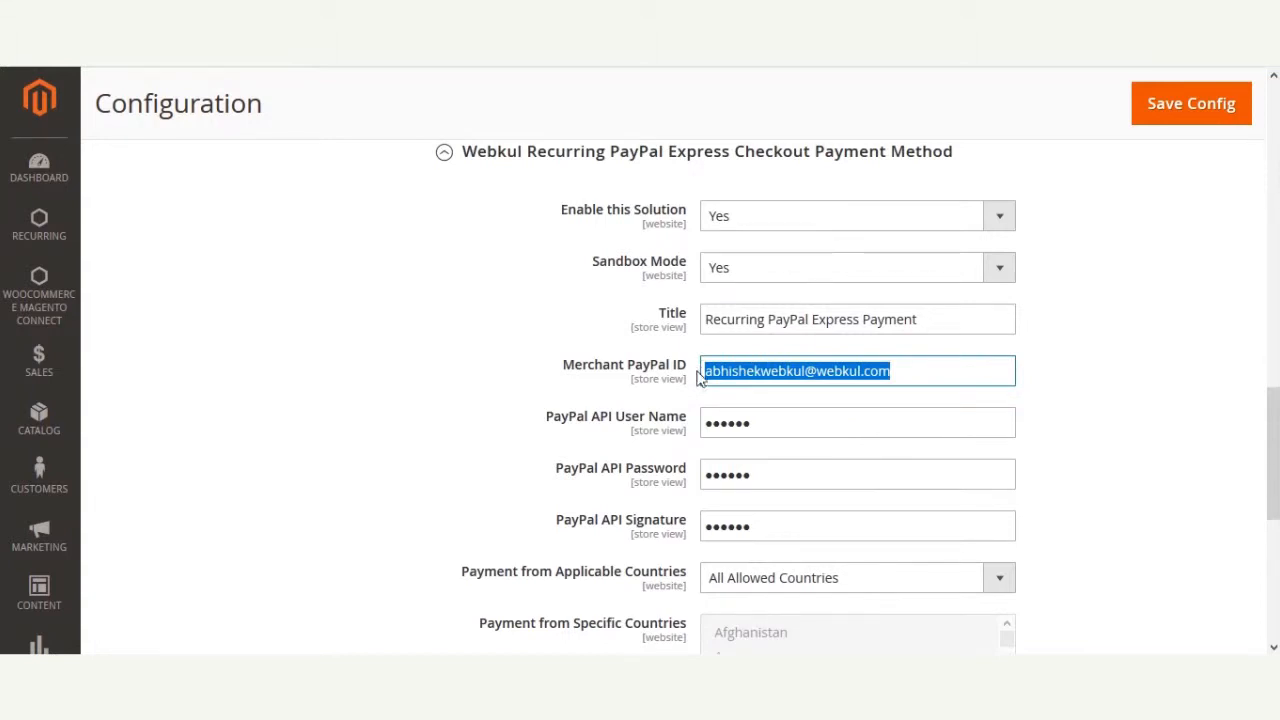
pyautogui.press('BackSpace')
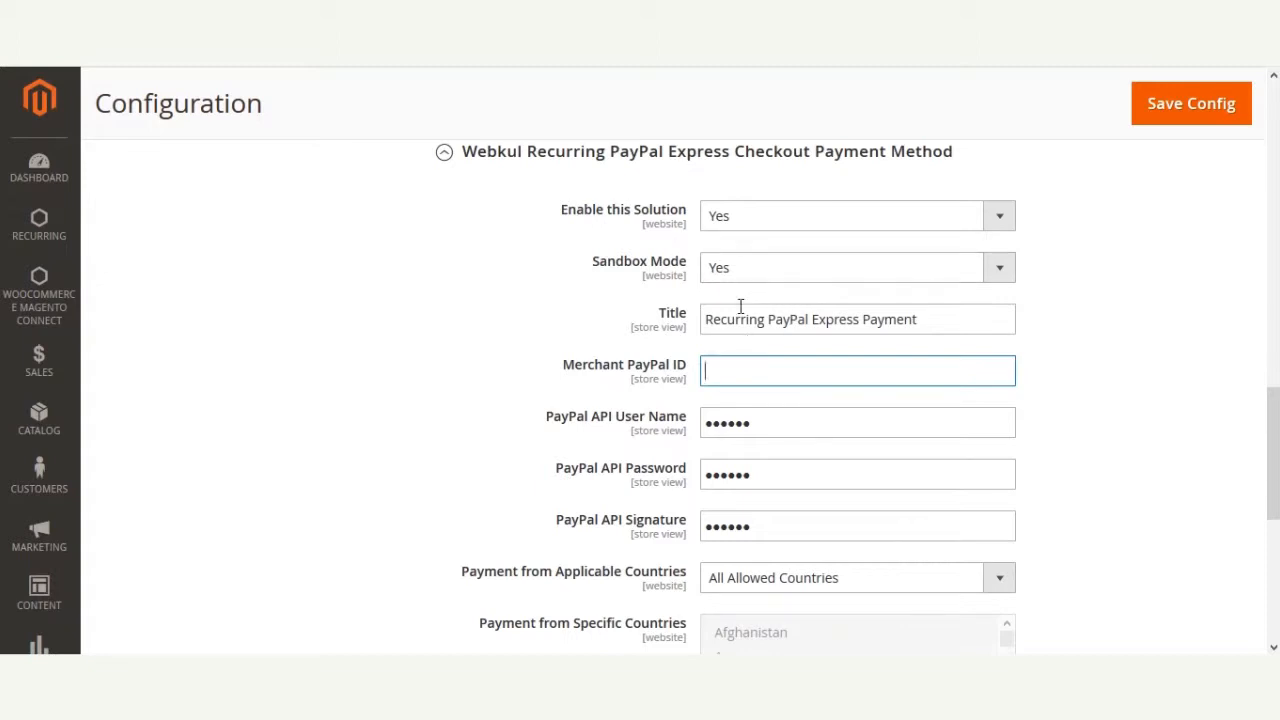
# Review the Enable this Solution choices for the recurring PayPal method and keep Yes selected
pyautogui.click(775, 229)
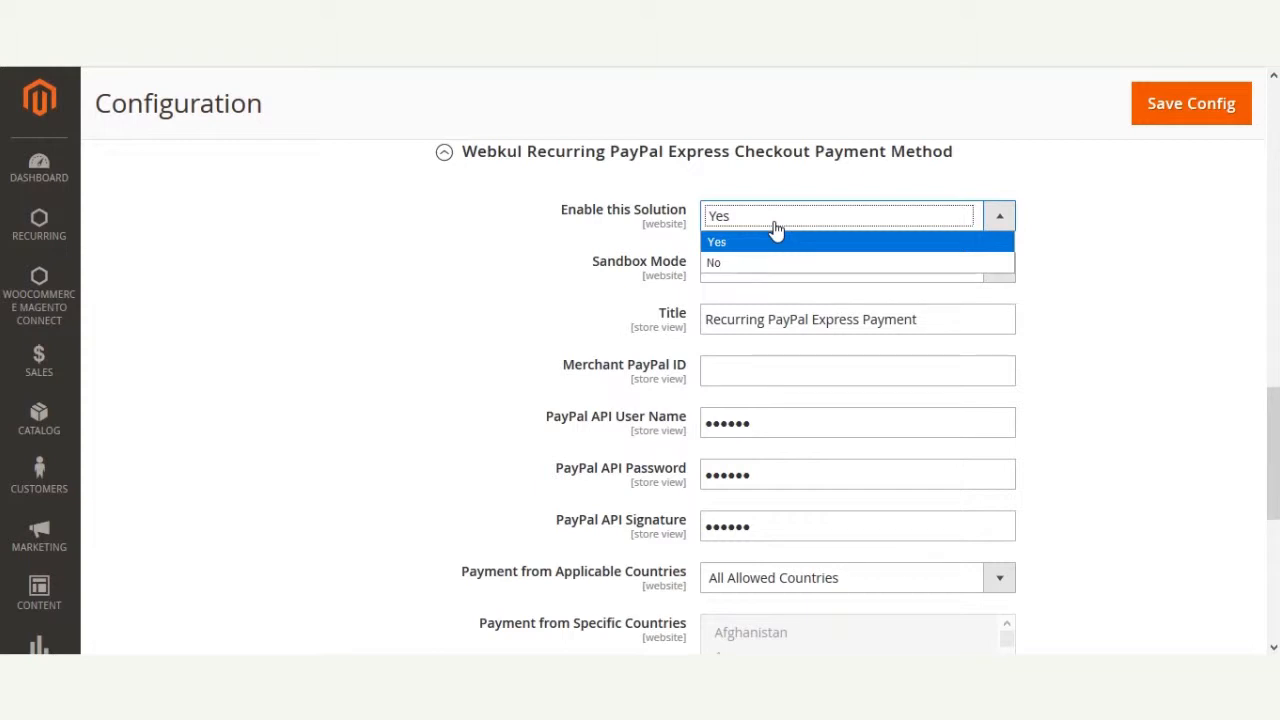
pyautogui.moveTo(577, 214); pyautogui.dragTo(690, 218)
pyautogui.click(730, 228)
pyautogui.click(753, 250)
pyautogui.click(738, 220)
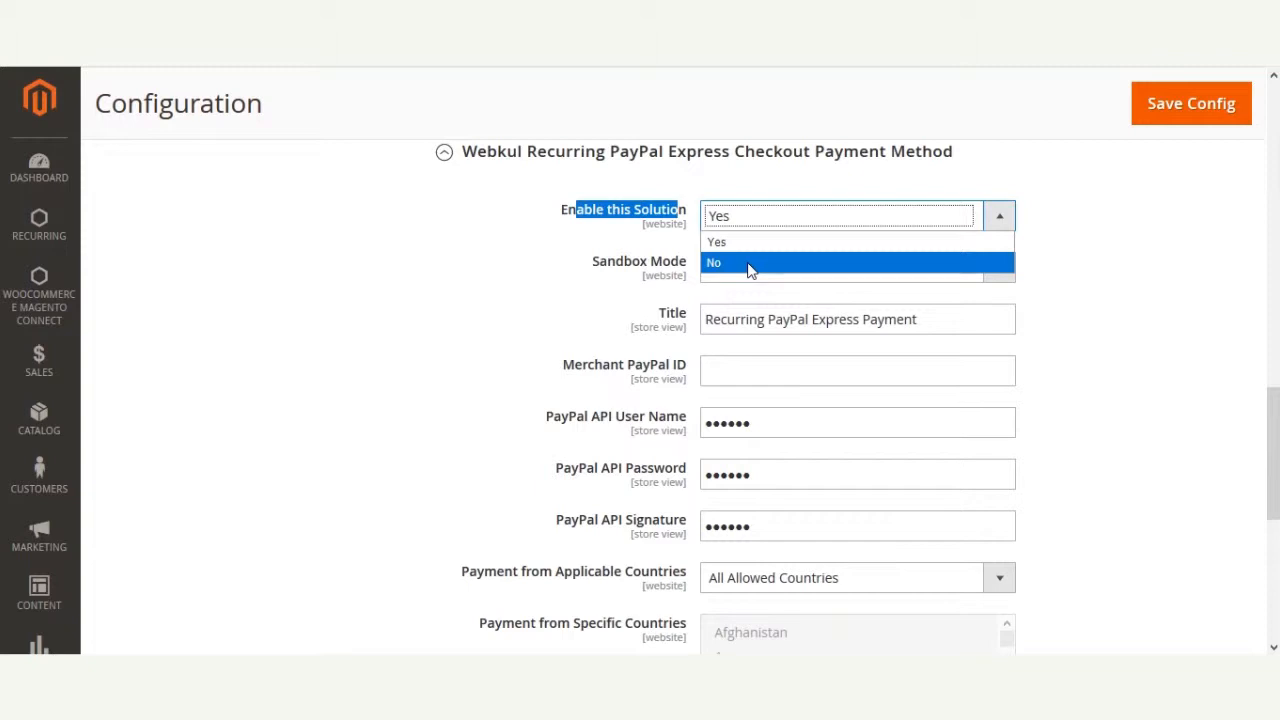
pyautogui.click(422, 268)
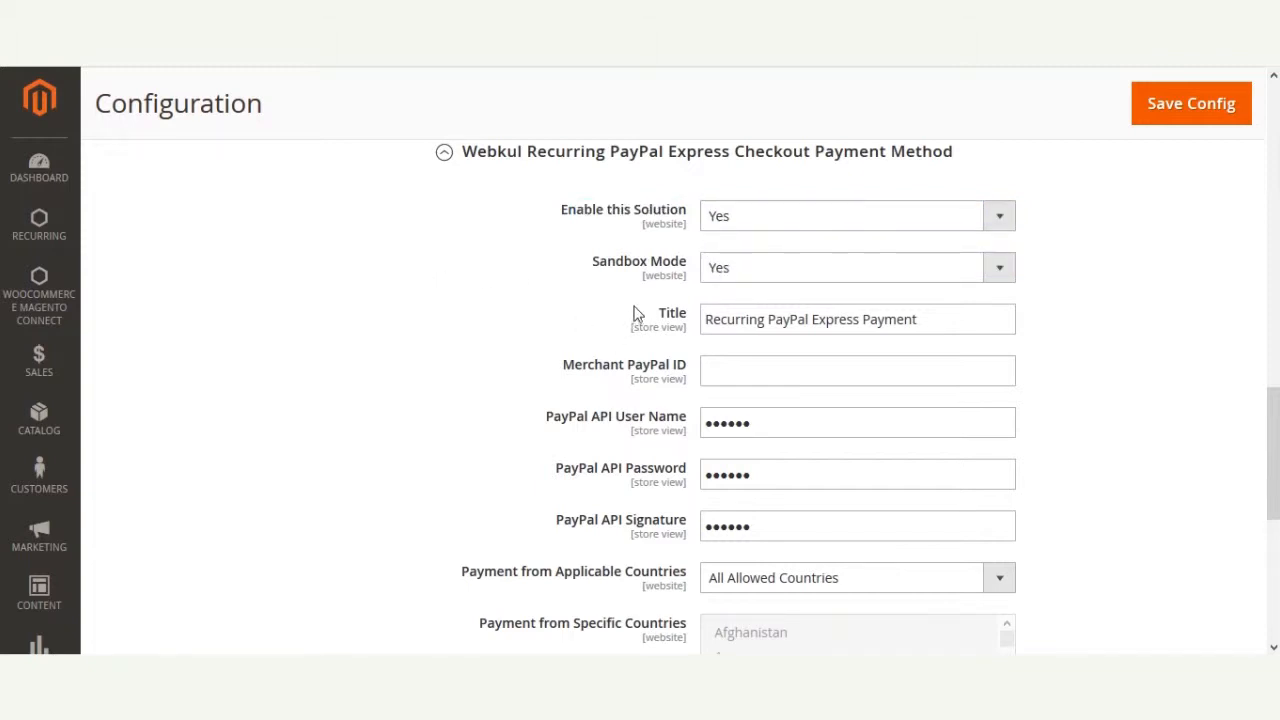
# Review the Sandbox Mode choices and the Title of the recurring PayPal method, keeping both settings as they are
pyautogui.click(782, 278)
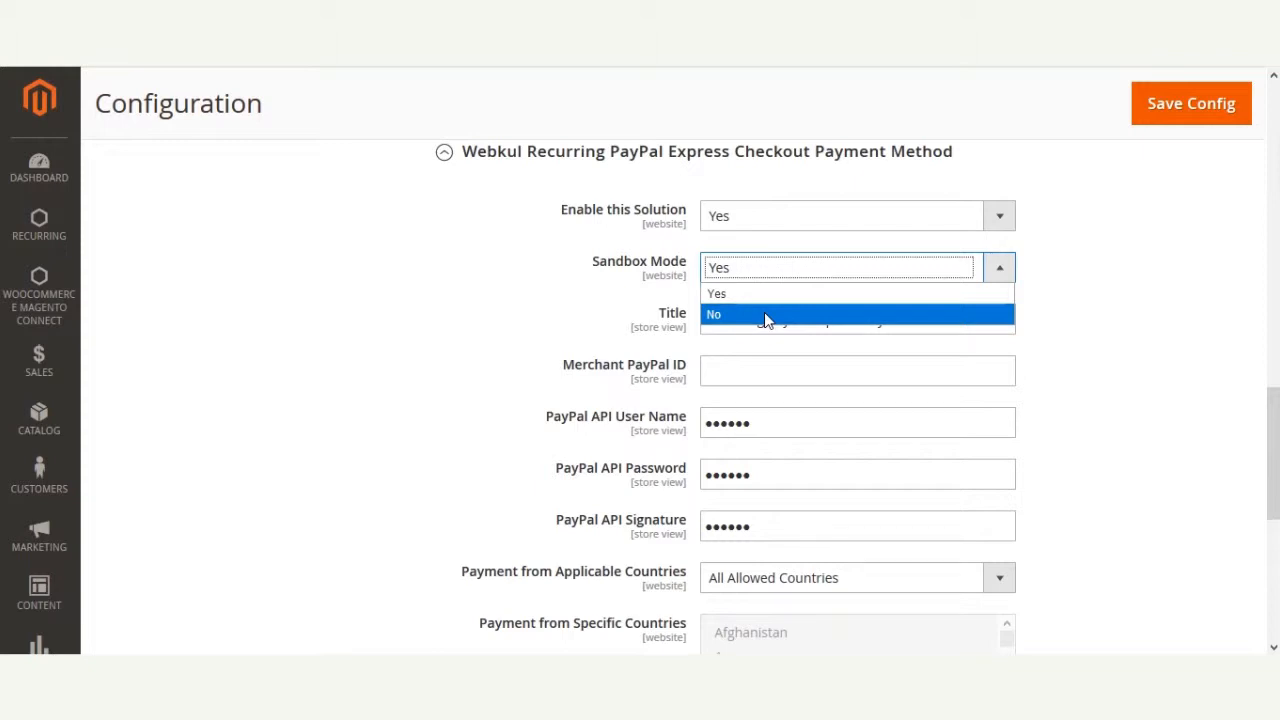
pyautogui.click(372, 310)
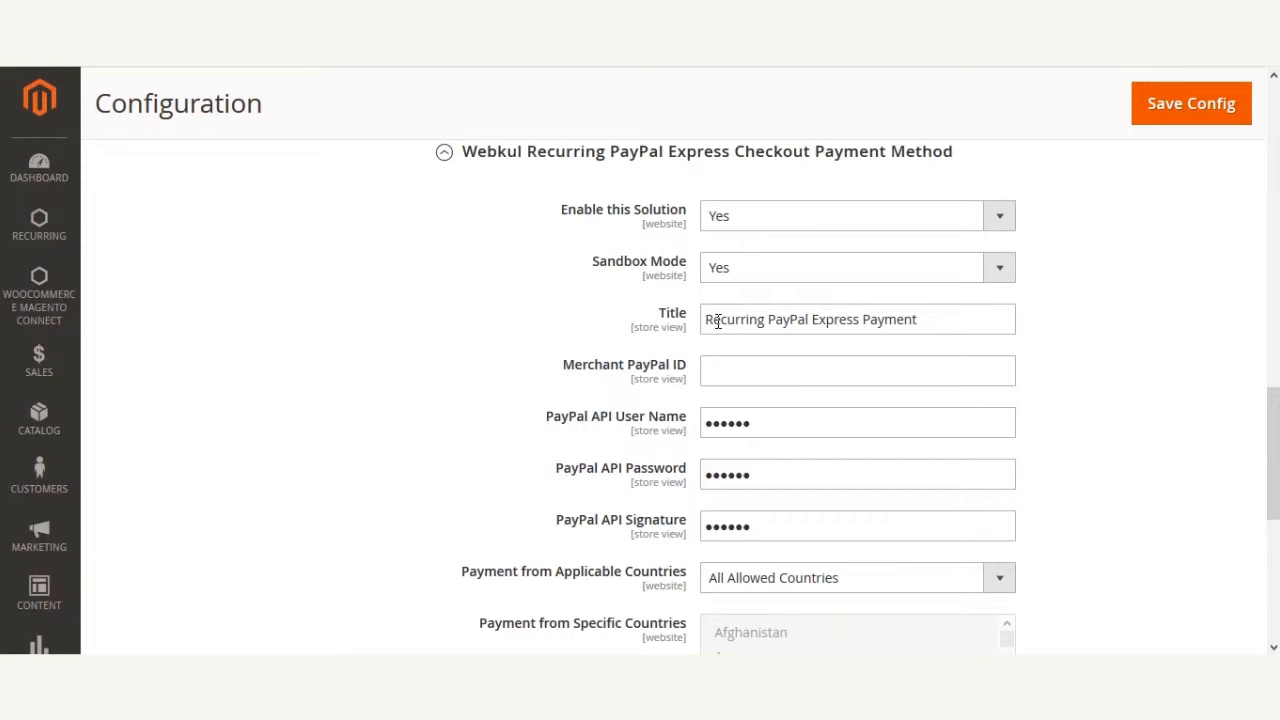
pyautogui.moveTo(928, 317); pyautogui.dragTo(668, 315)
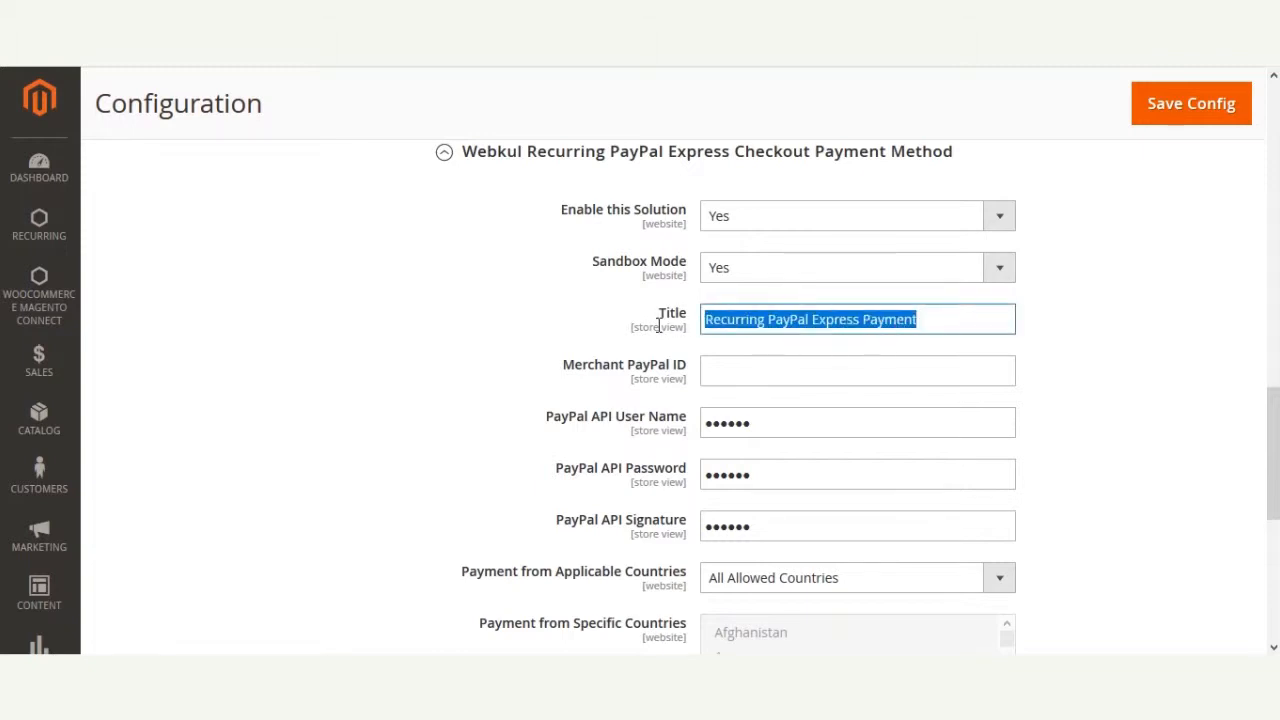
pyautogui.click(1128, 342)
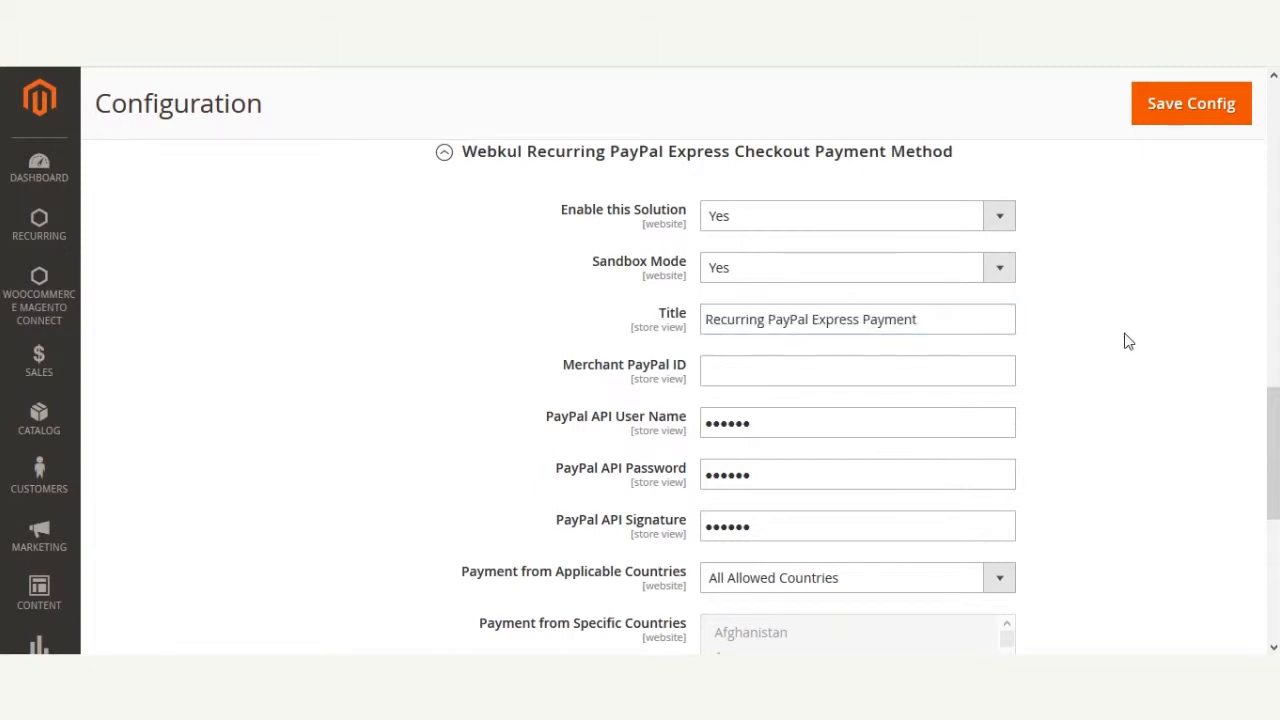
pyautogui.doubleClick(674, 318)
pyautogui.click(516, 325)
# Examine the Merchant PayPal ID and the PayPal API User Name, Password and Signature fields
pyautogui.click(773, 375)
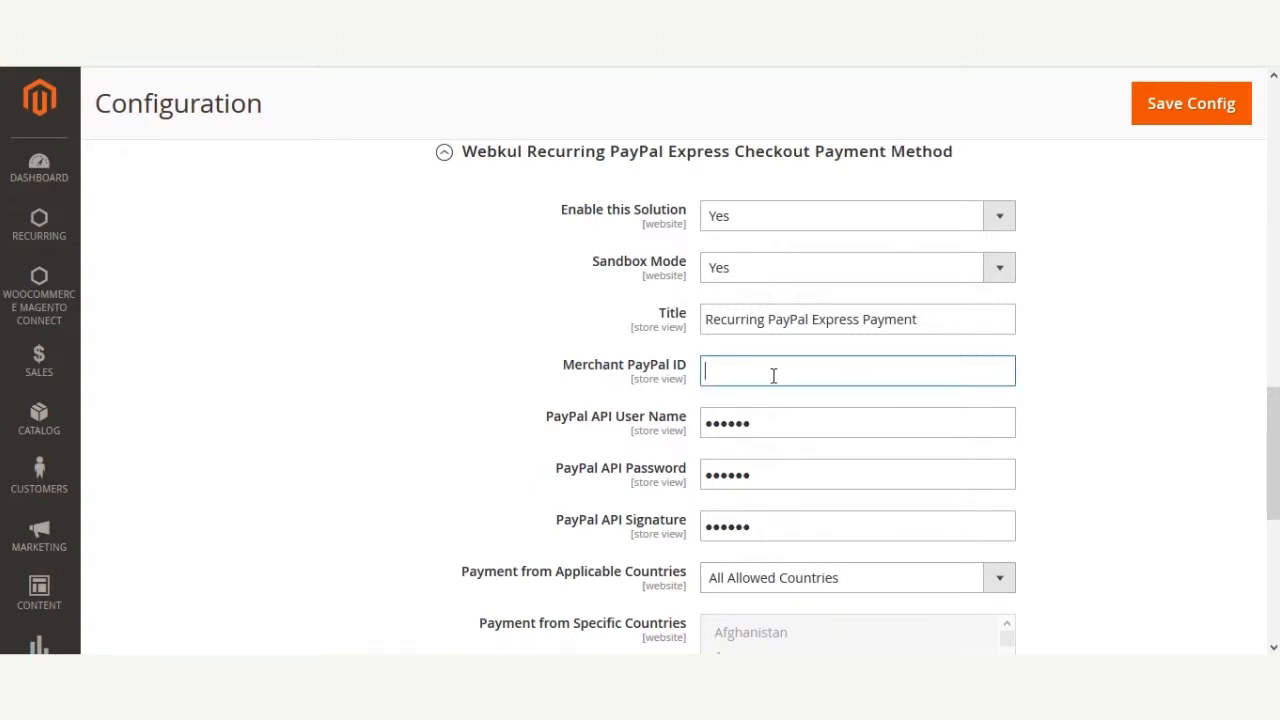
pyautogui.scroll(-3, 773, 375)
pyautogui.scroll(1, 743, 380)
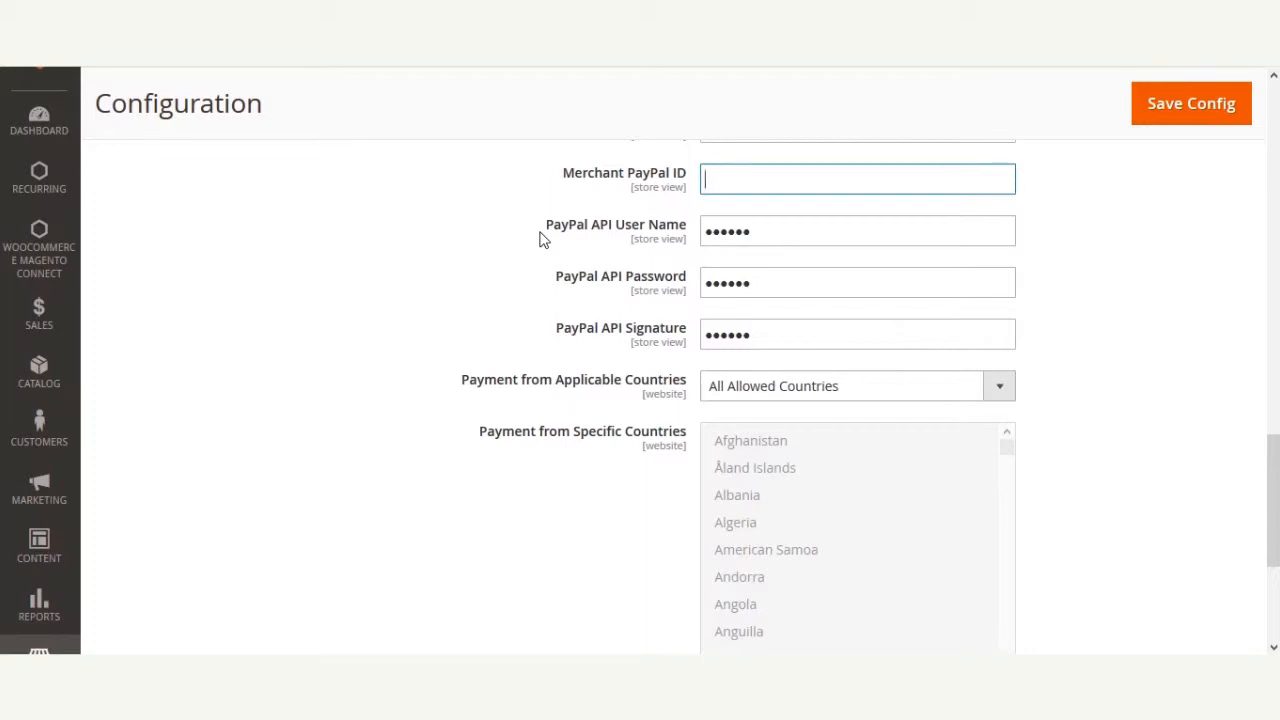
pyautogui.moveTo(609, 230); pyautogui.dragTo(686, 238)
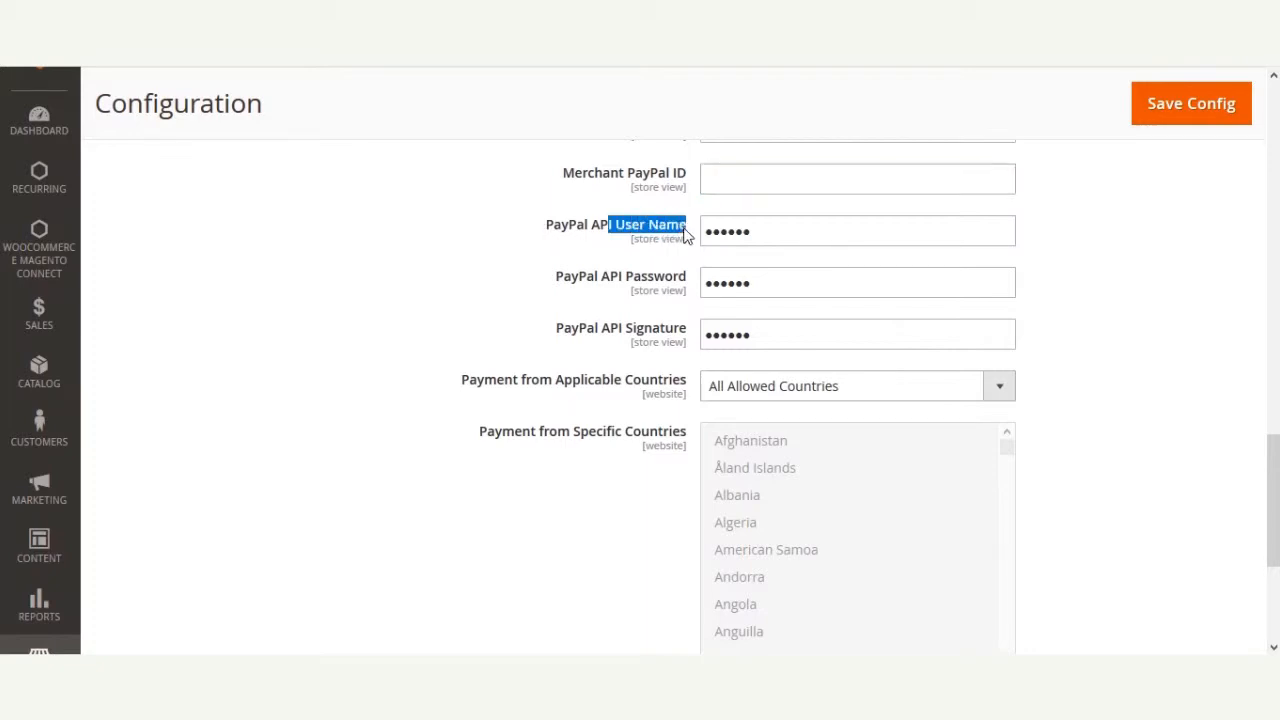
pyautogui.click(635, 285)
pyautogui.doubleClick(640, 279)
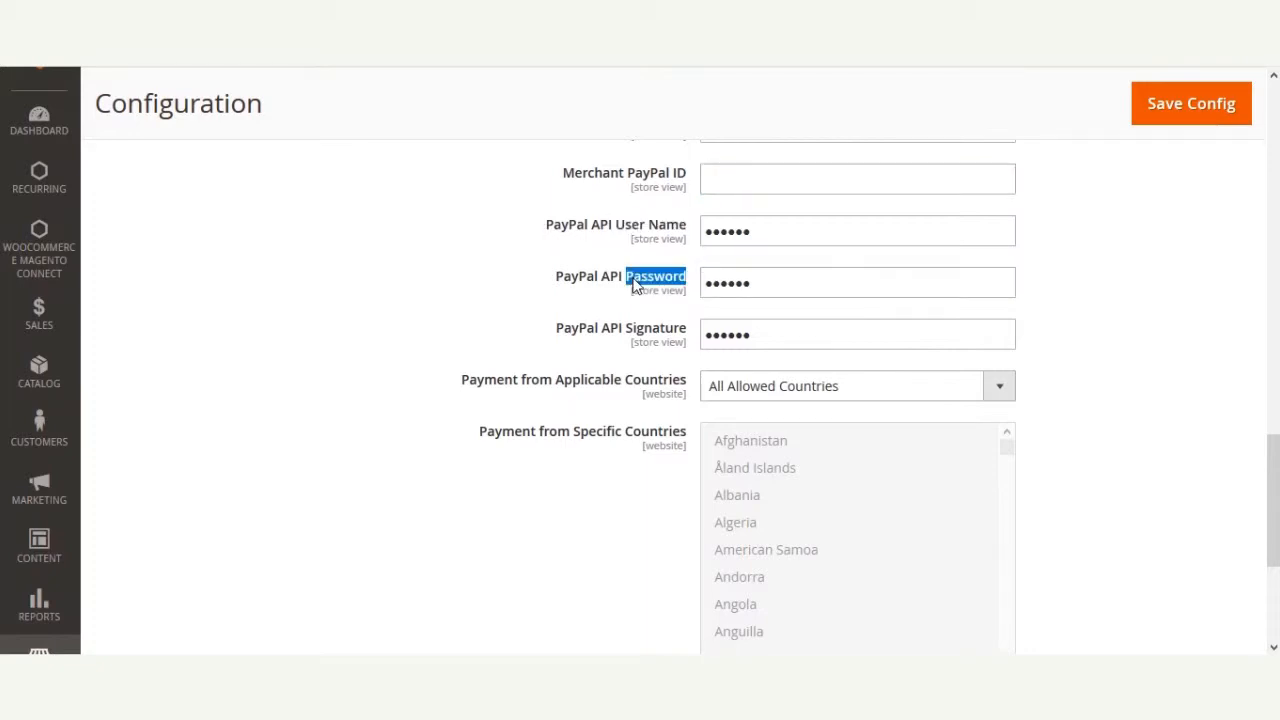
pyautogui.doubleClick(647, 330)
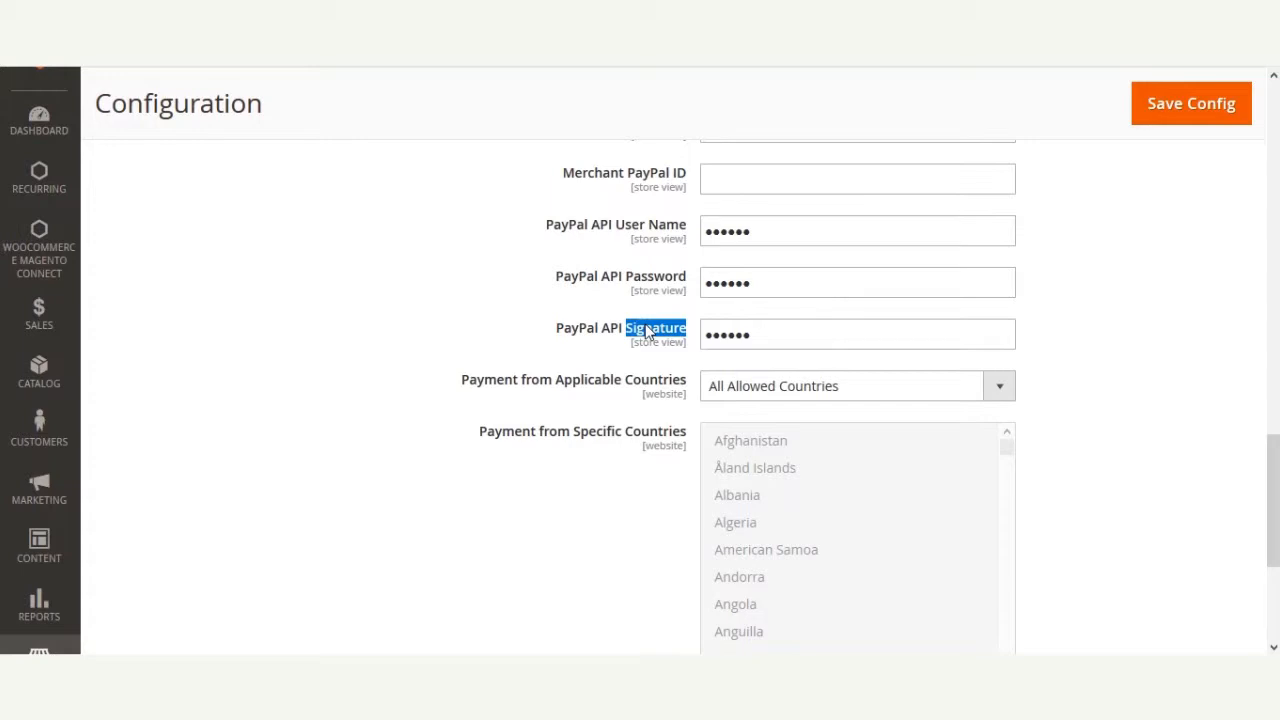
pyautogui.click(806, 175)
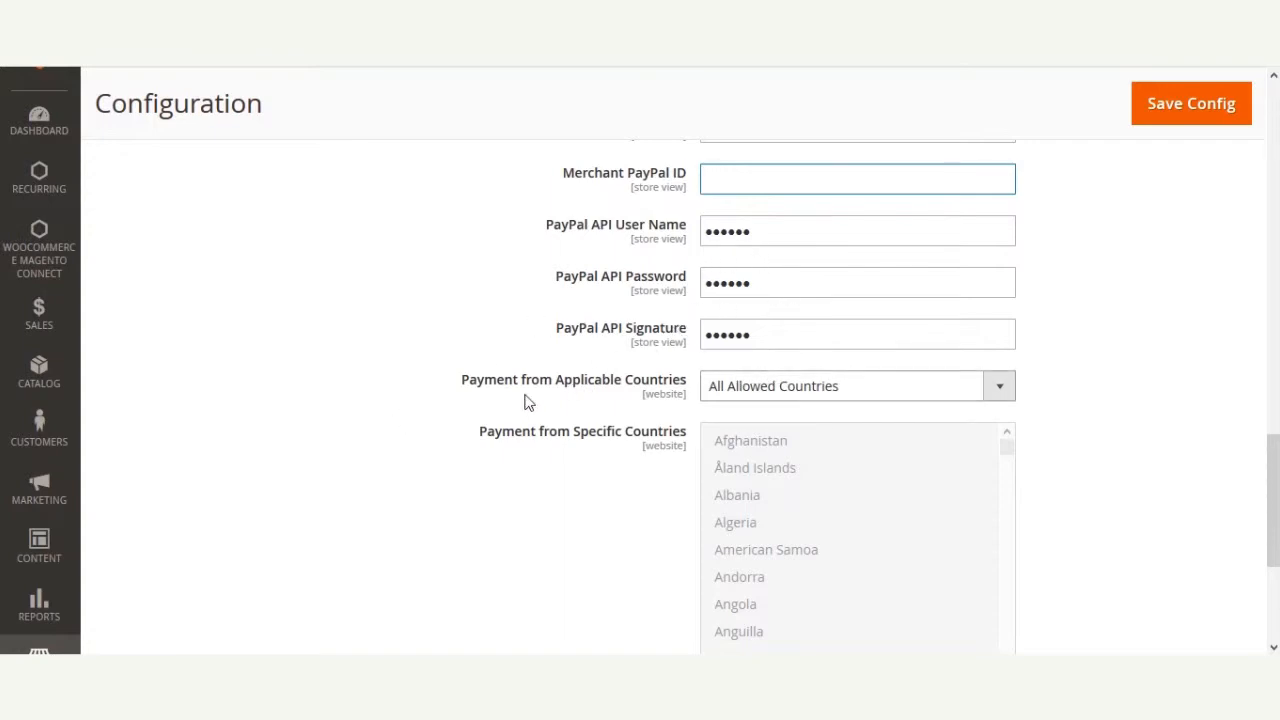
# Review the Payment from Applicable Countries choices and keep All Allowed Countries selected
pyautogui.moveTo(477, 388); pyautogui.dragTo(654, 397)
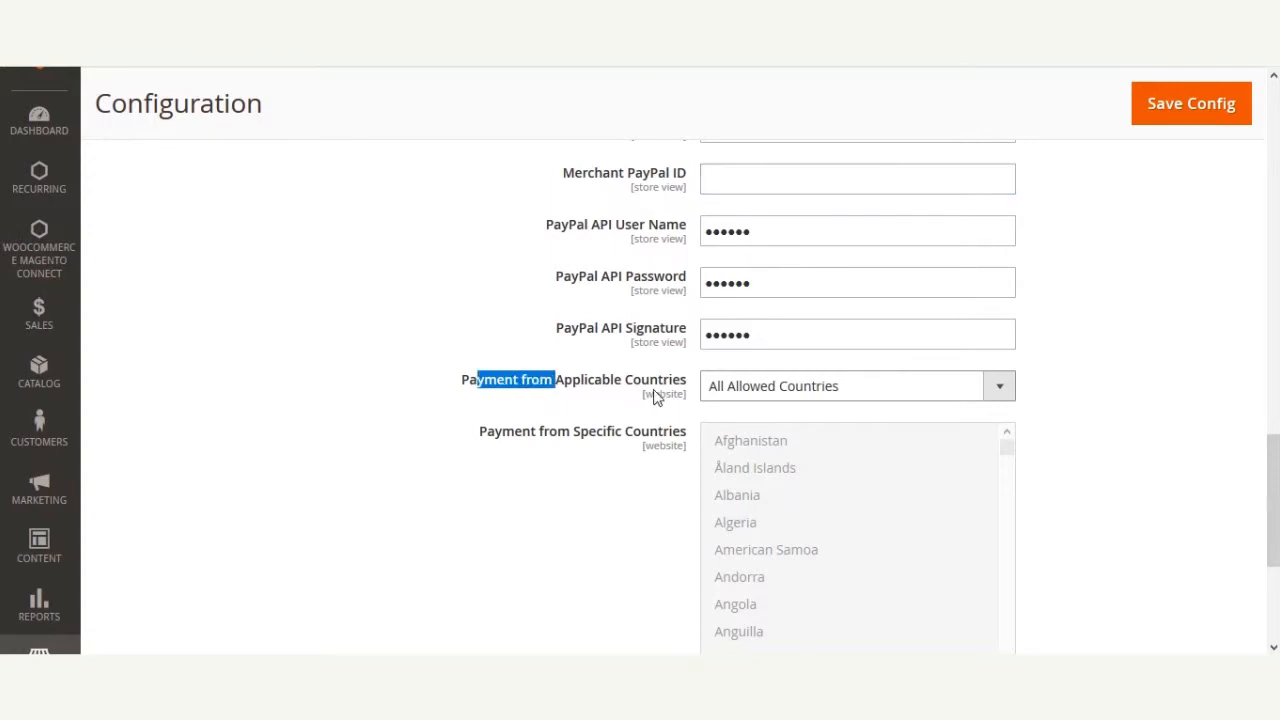
pyautogui.click(543, 394)
pyautogui.moveTo(477, 388); pyautogui.dragTo(658, 390)
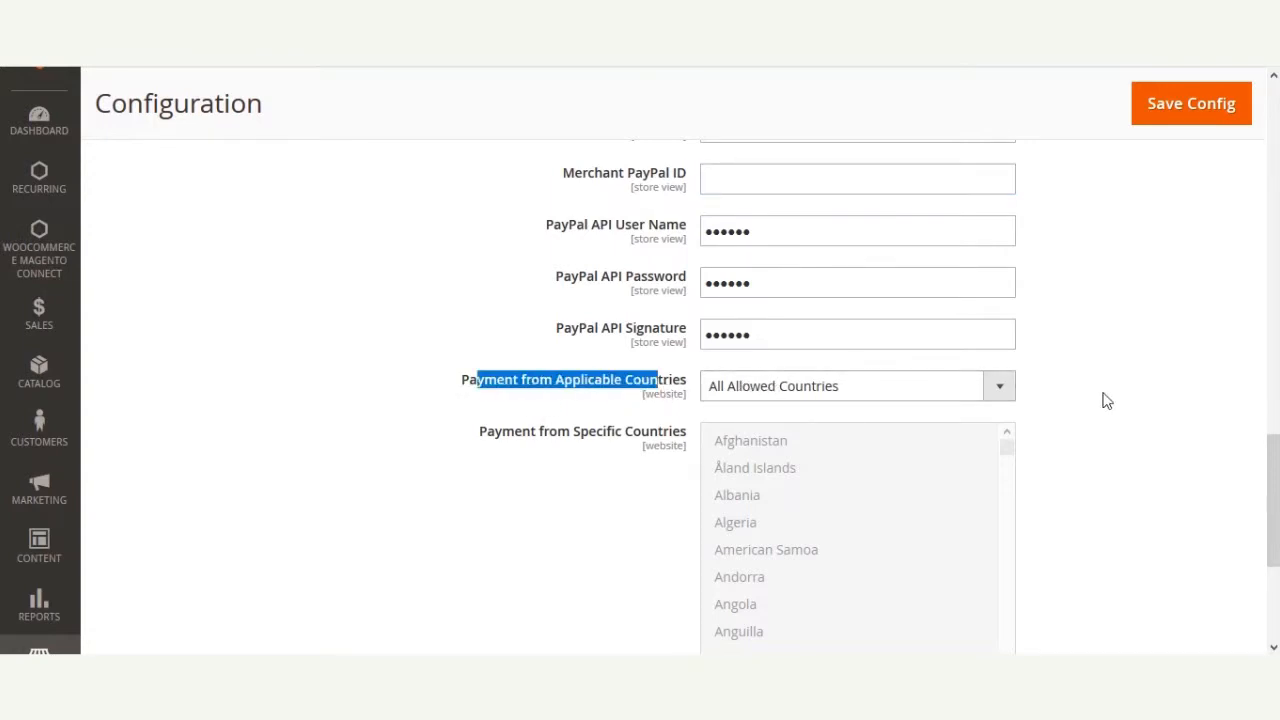
pyautogui.click(854, 396)
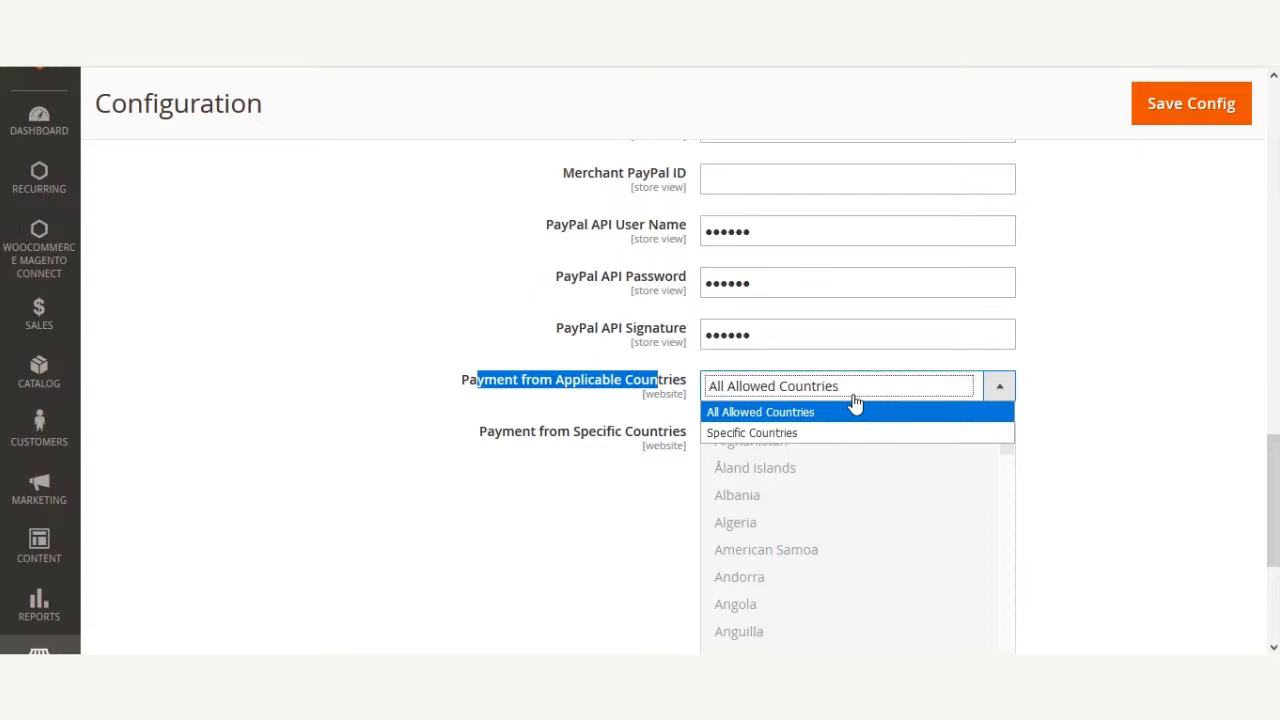
pyautogui.click(368, 374)
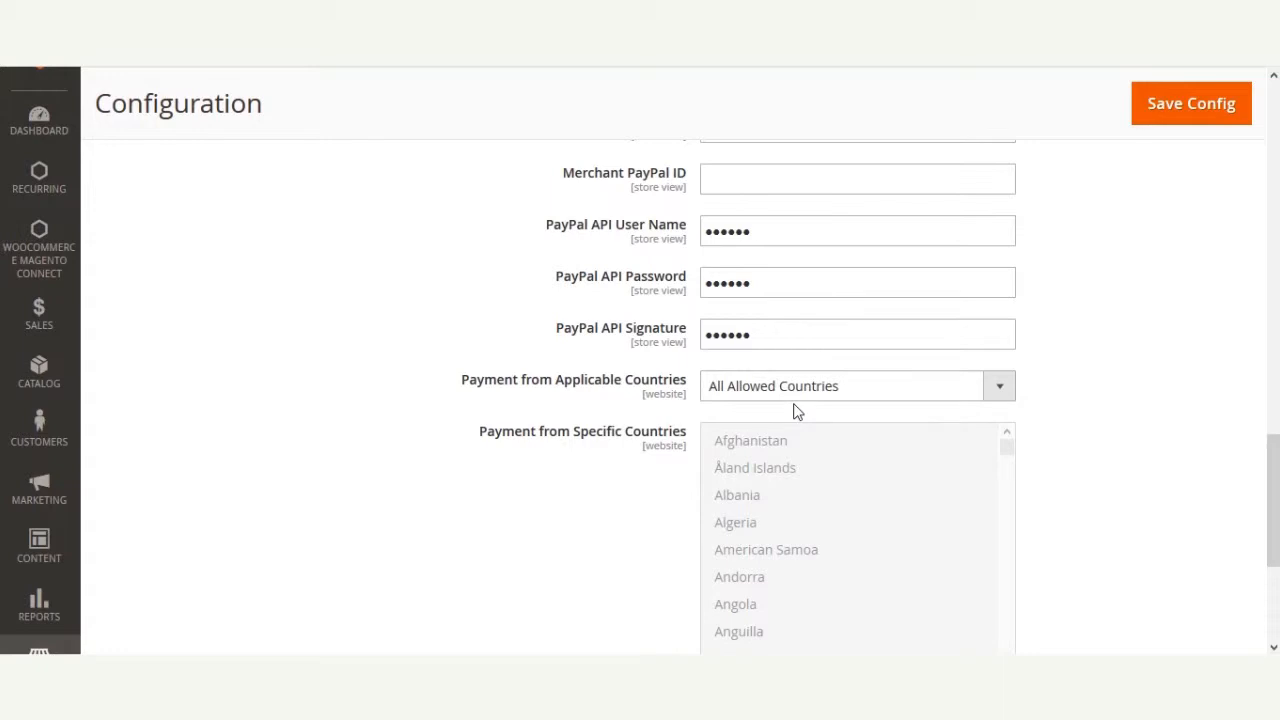
# Restrict payment to Specific Countries and select Algeria, American Samoa, Anguilla, Antarctica, and Antigua and Barbuda
pyautogui.click(813, 384)
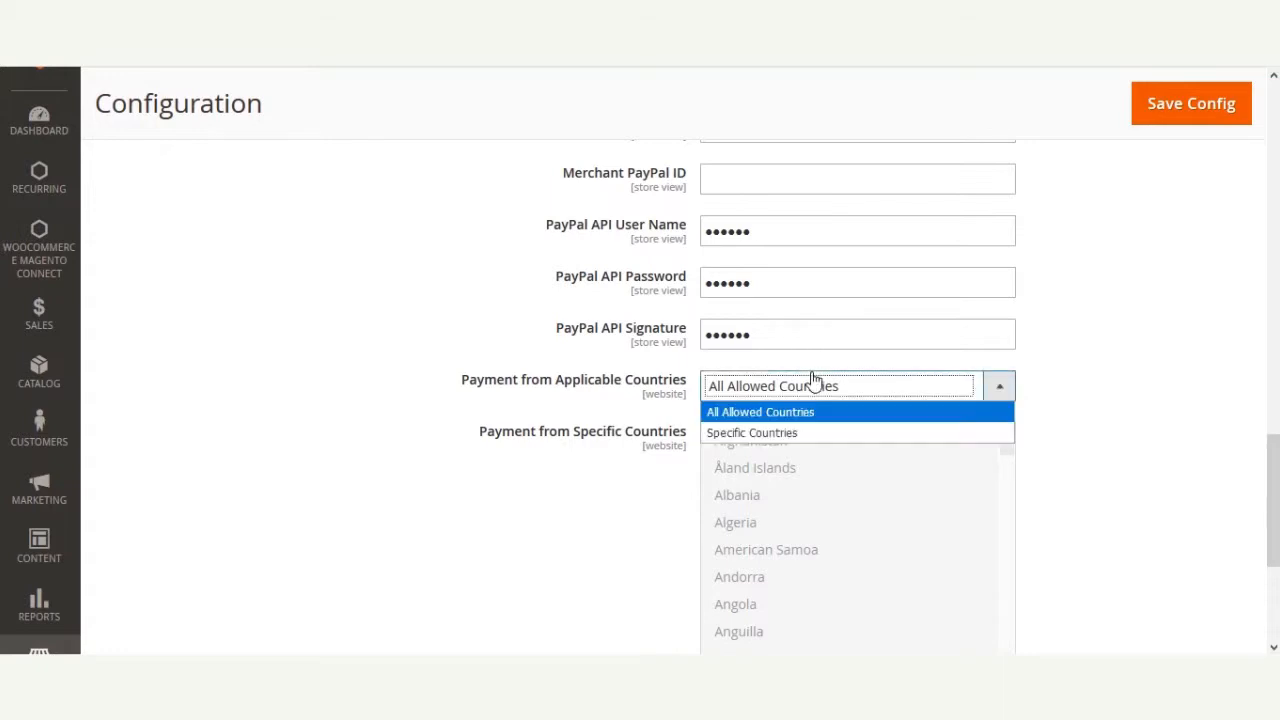
pyautogui.click(788, 436)
pyautogui.moveTo(1272, 493); pyautogui.dragTo(1262, 551)
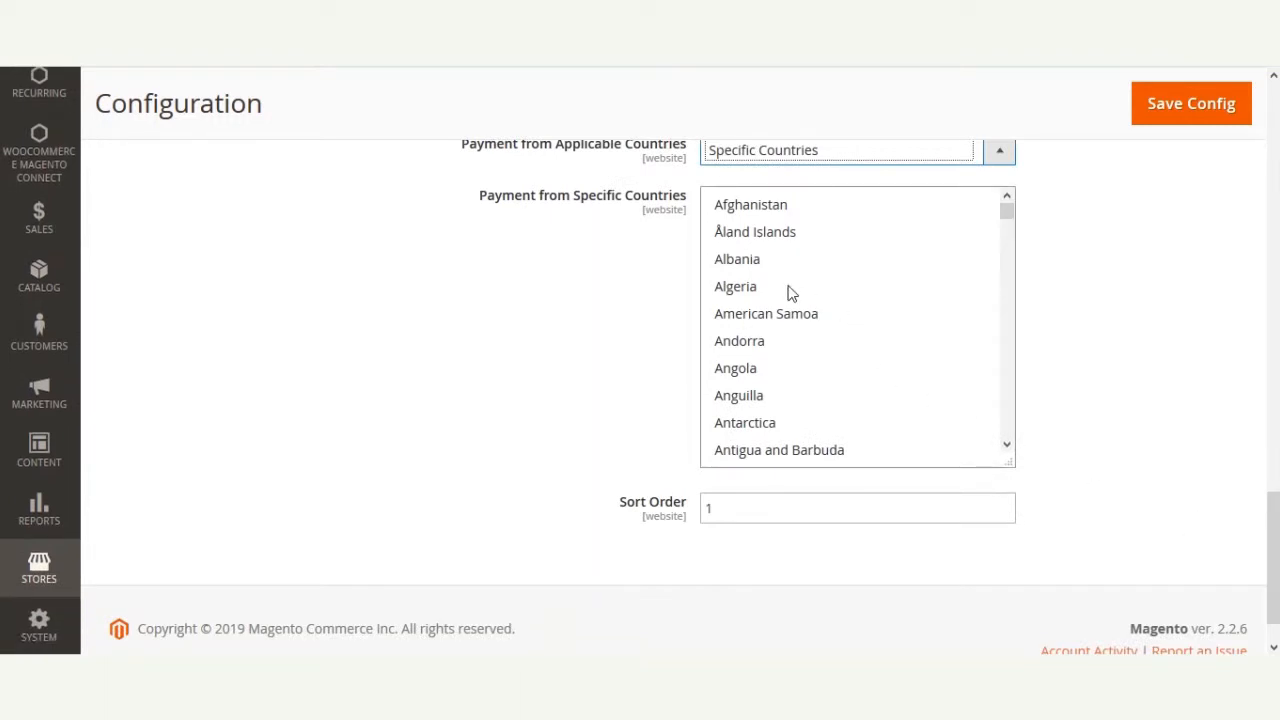
pyautogui.moveTo(789, 289); pyautogui.dragTo(777, 329)
pyautogui.keyDown('ctrl'); pyautogui.click(765, 393); pyautogui.keyUp('ctrl')
pyautogui.keyDown('ctrl'); pyautogui.click(768, 424); pyautogui.keyUp('ctrl')
pyautogui.keyDown('ctrl'); pyautogui.click(767, 446); pyautogui.keyUp('ctrl')
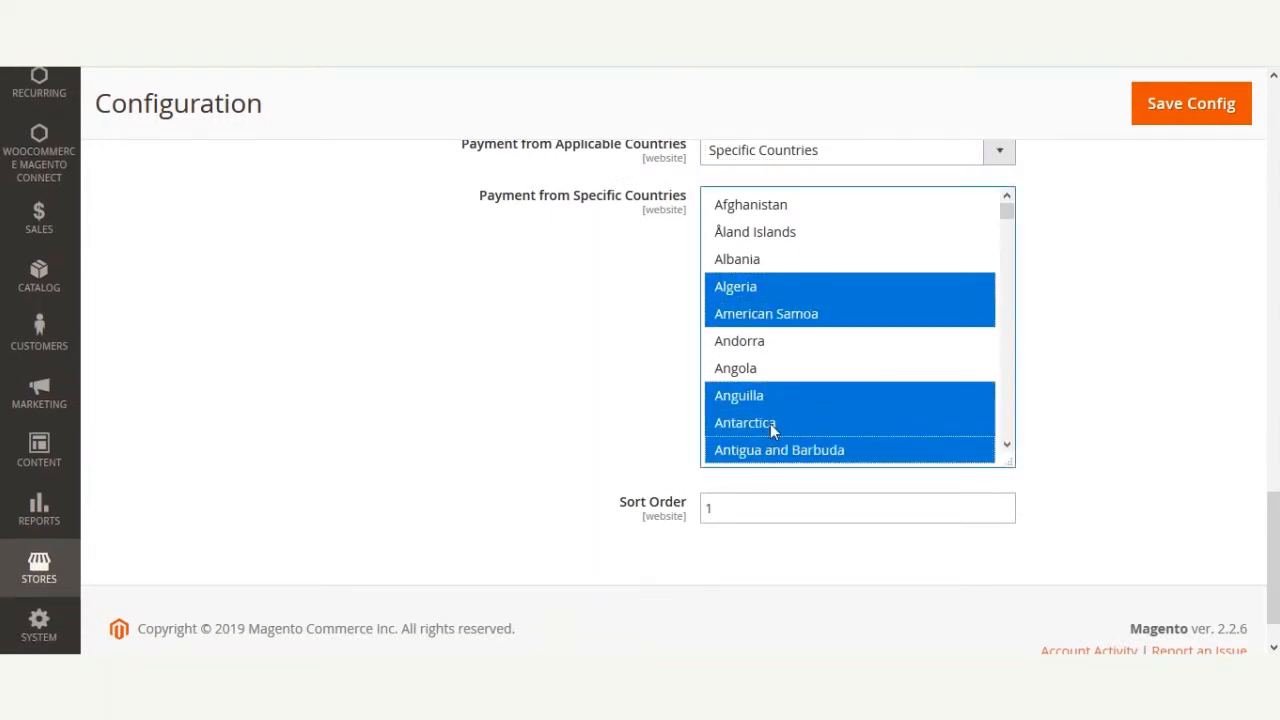
# Make Åland Islands the only selected specific country and set Payment from Applicable Countries to All Allowed Countries
pyautogui.scroll(3, 770, 423)
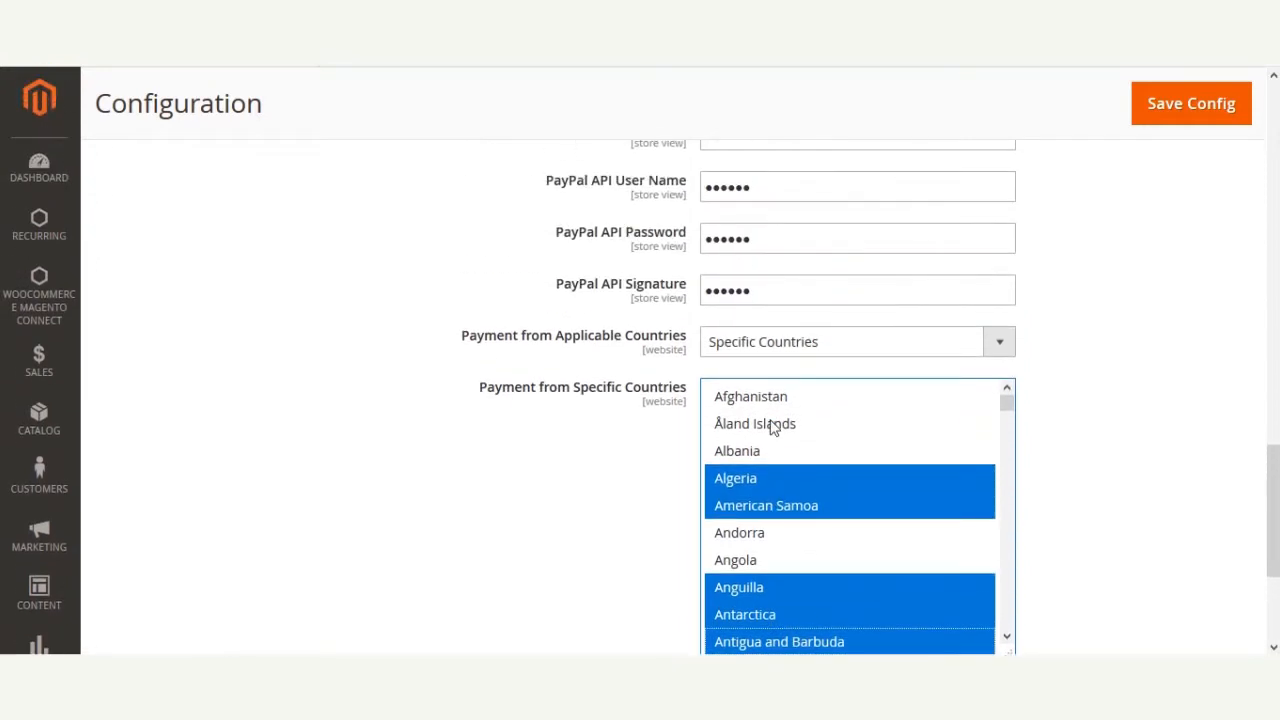
pyautogui.click(822, 345)
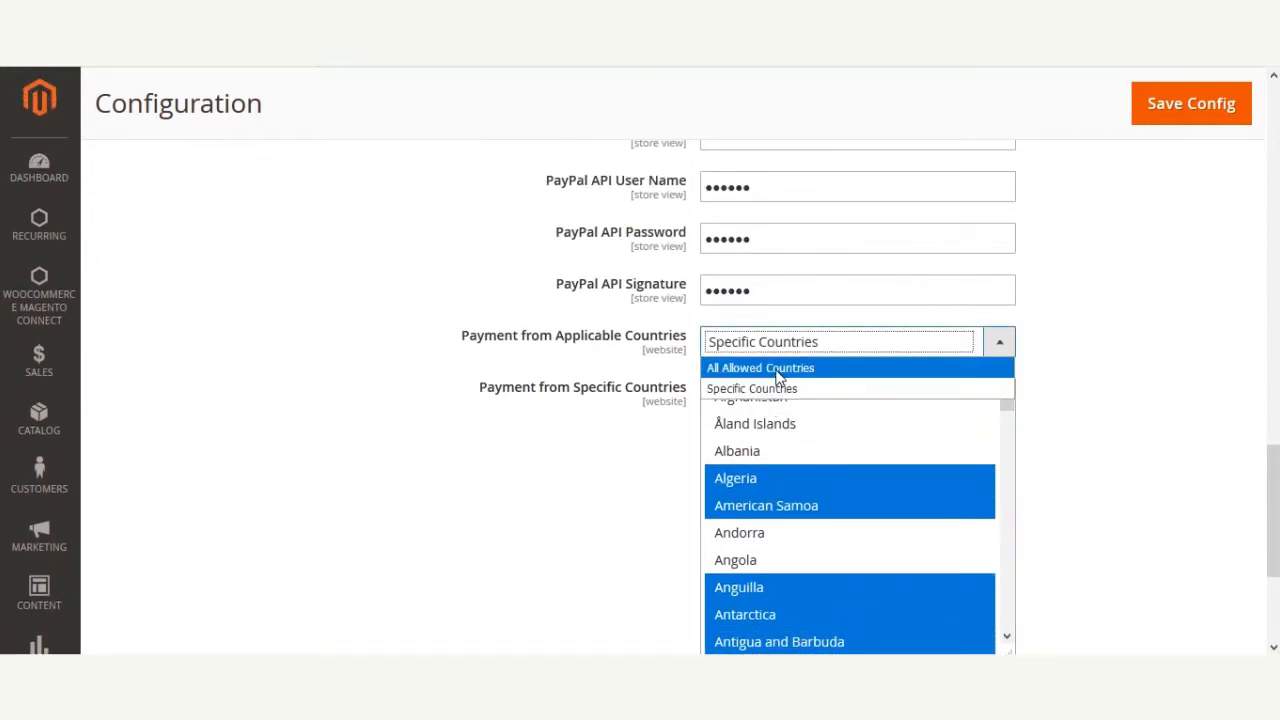
pyautogui.click(776, 369)
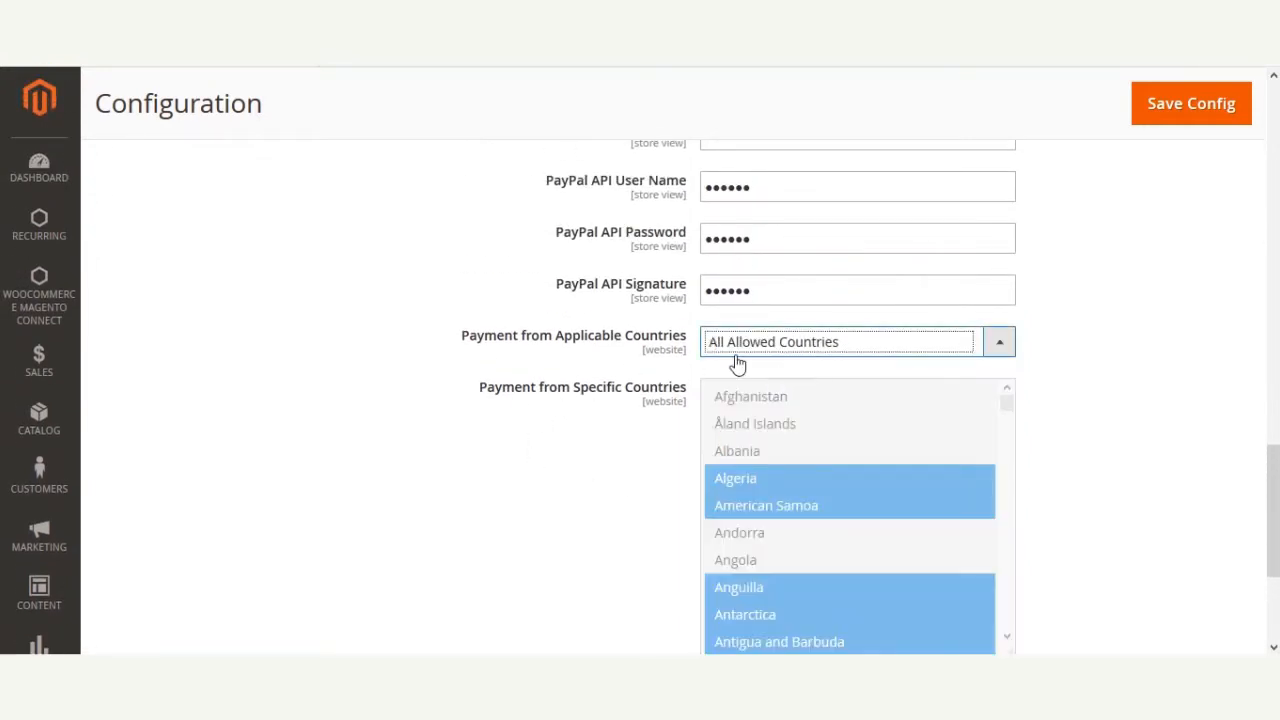
pyautogui.click(984, 350)
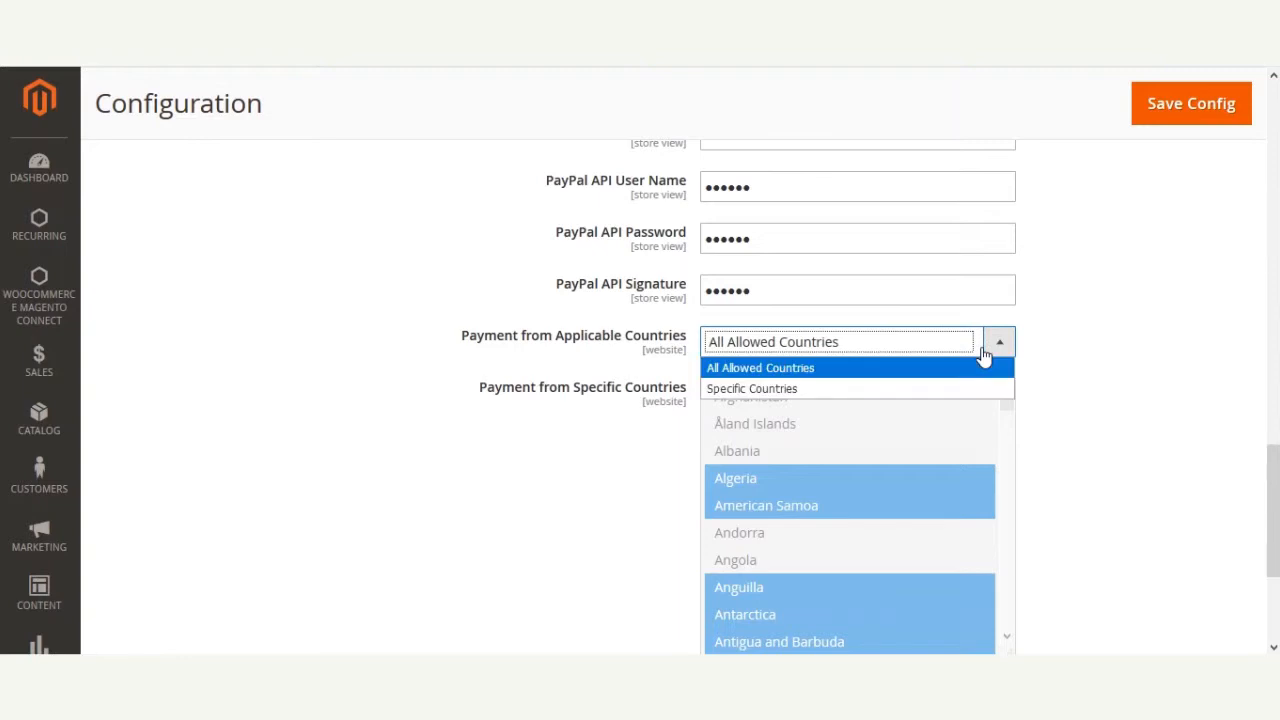
pyautogui.click(840, 389)
pyautogui.click(840, 423)
pyautogui.click(872, 347)
pyautogui.click(771, 366)
# Set the Sort Order of the recurring PayPal payment method to 0
pyautogui.scroll(-2, 440, 433)
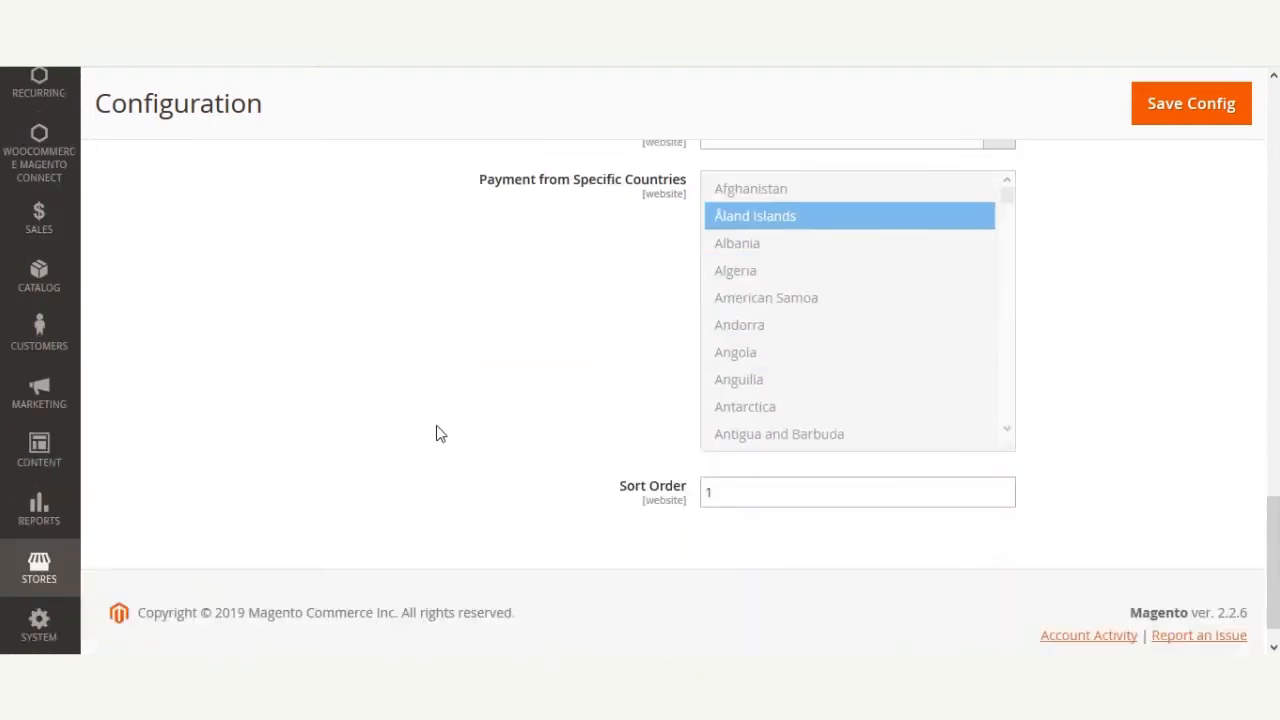
pyautogui.scroll(-1, 440, 433)
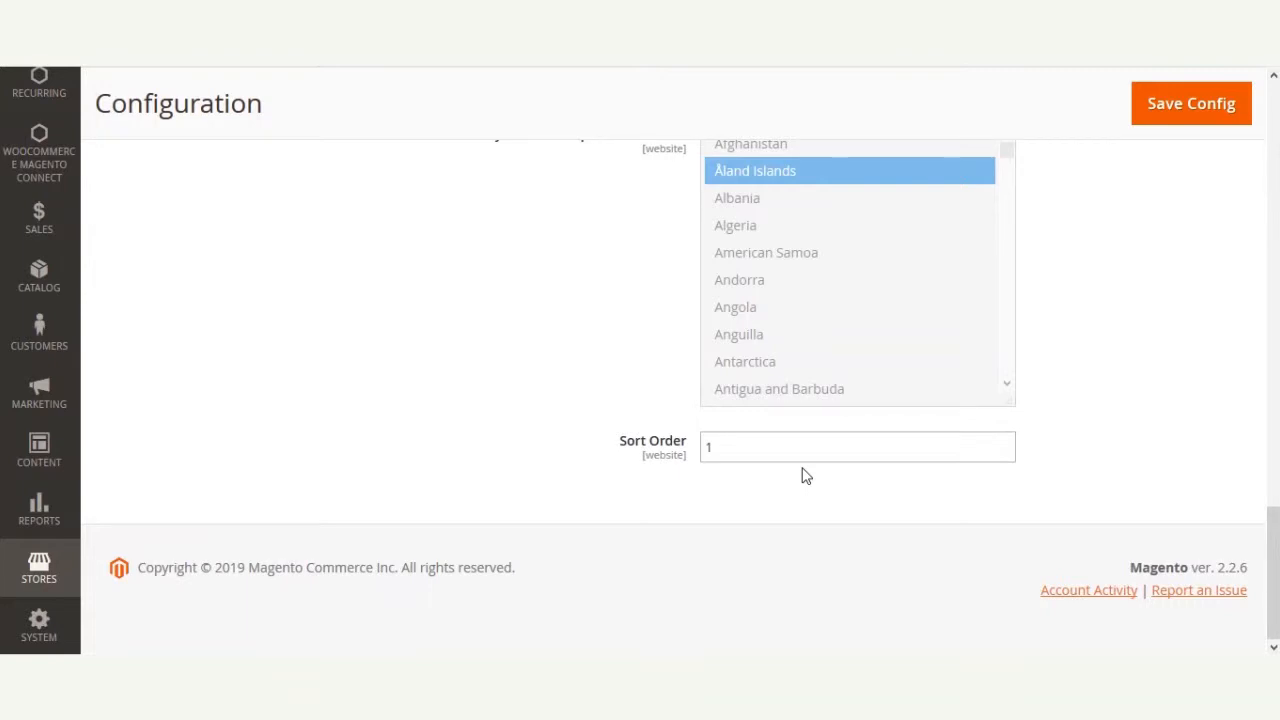
pyautogui.moveTo(720, 446); pyautogui.dragTo(660, 447)
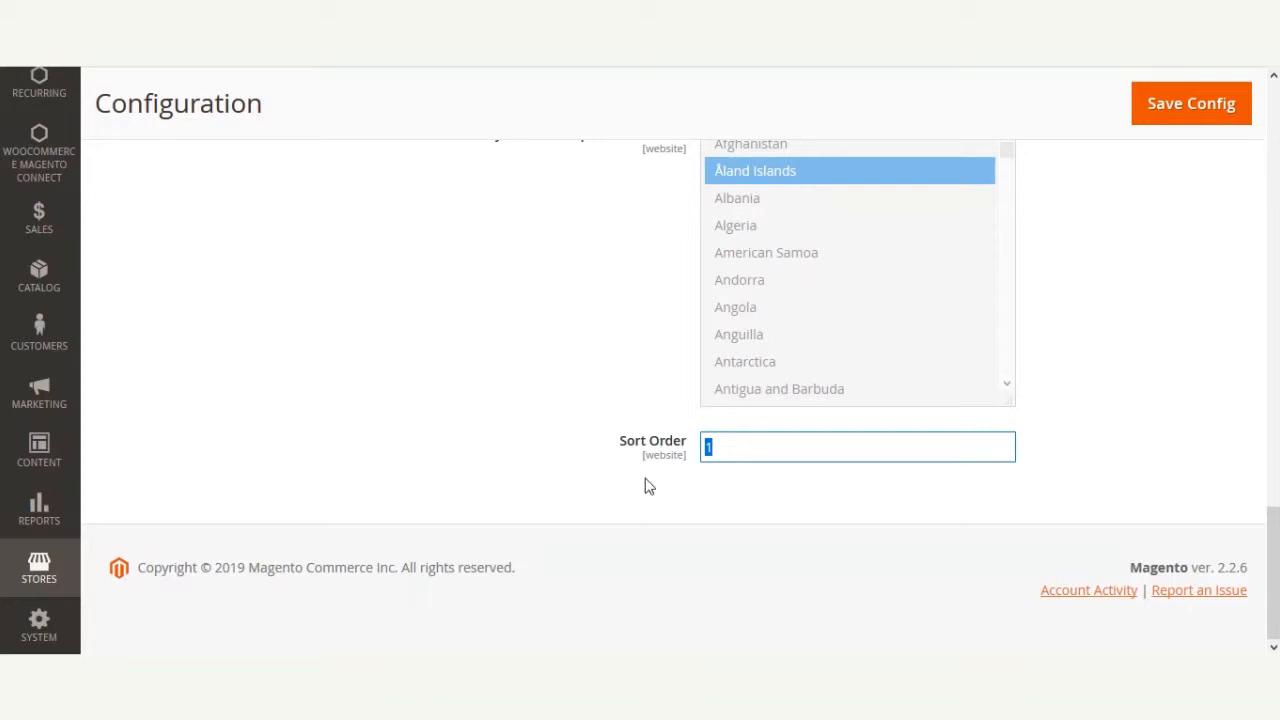
pyautogui.click(731, 446)
pyautogui.moveTo(731, 446); pyautogui.dragTo(654, 452)
pyautogui.write('0')
pyautogui.click(1163, 424)
pyautogui.moveTo(1273, 575); pyautogui.dragTo(1275, 123)
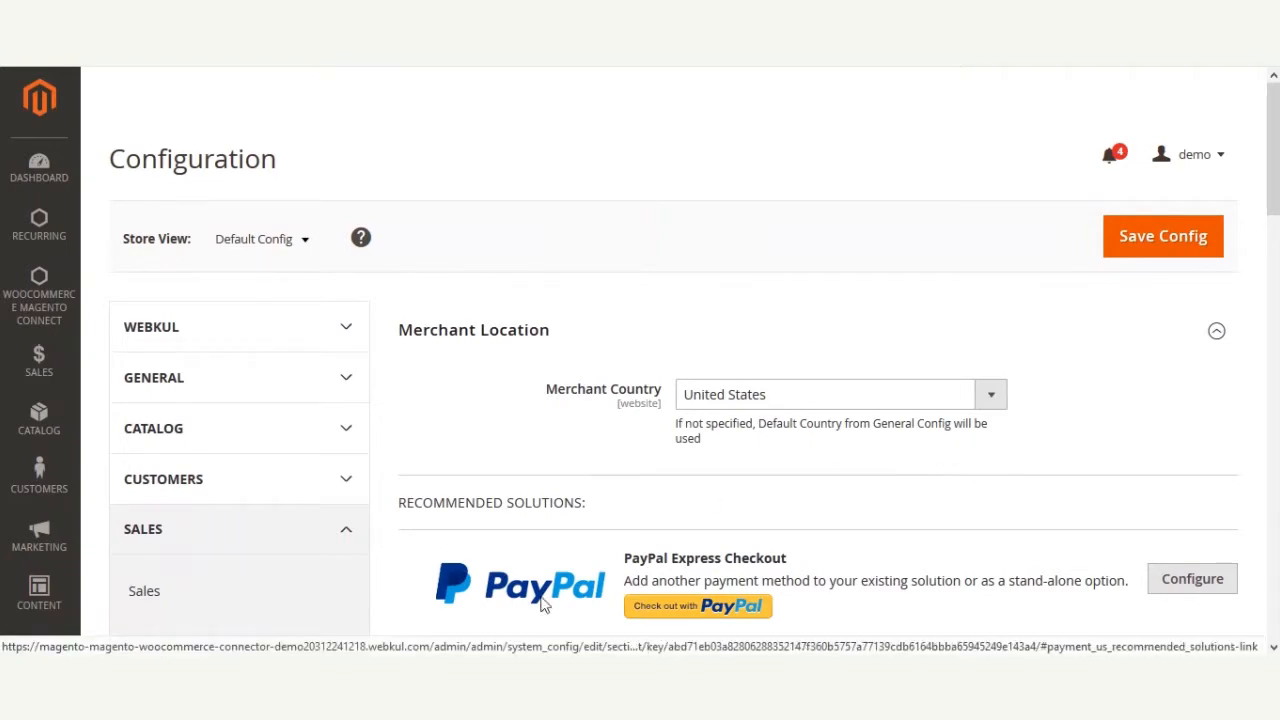
pyautogui.moveTo(1273, 150); pyautogui.dragTo(1273, 506)
pyautogui.moveTo(1273, 510); pyautogui.dragTo(1275, 171)
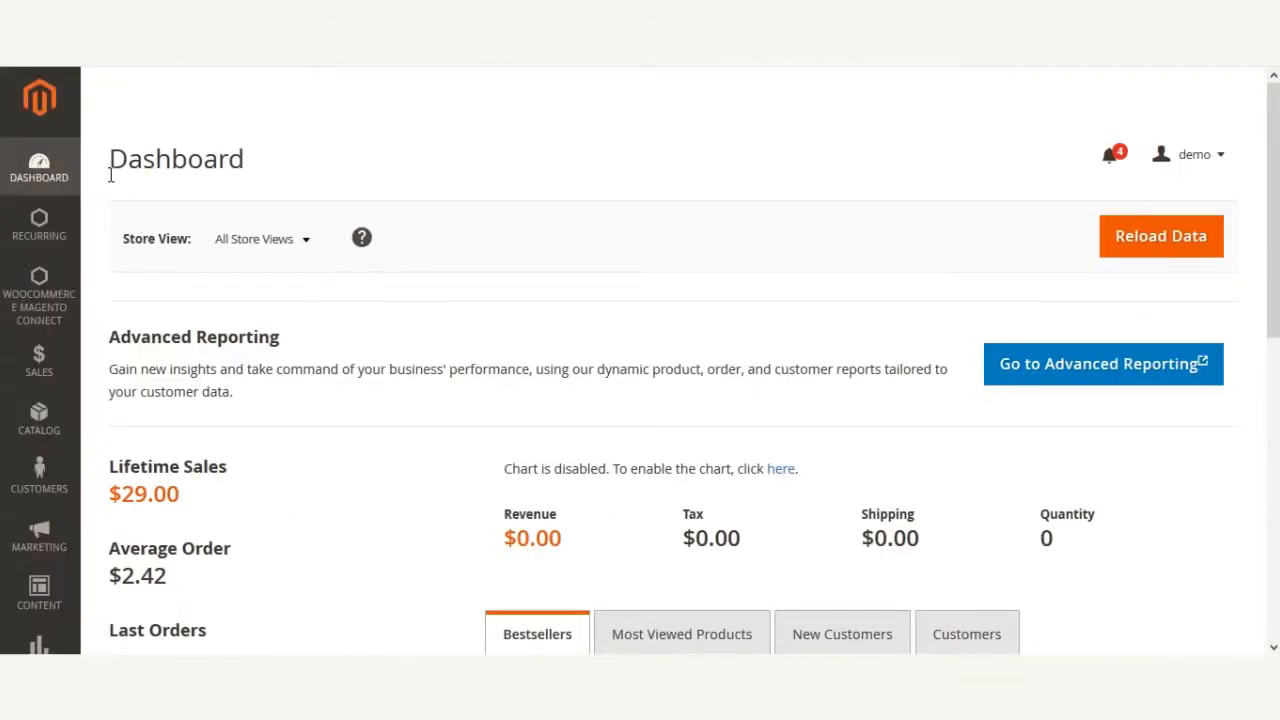
# Open the Manage Duration Type and Manage Subscriptions pages of the Recurring section in new browser tabs, and display the Duration Type list
pyautogui.moveTo(111, 168); pyautogui.dragTo(229, 162)
pyautogui.click(271, 161)
pyautogui.click(49, 244)
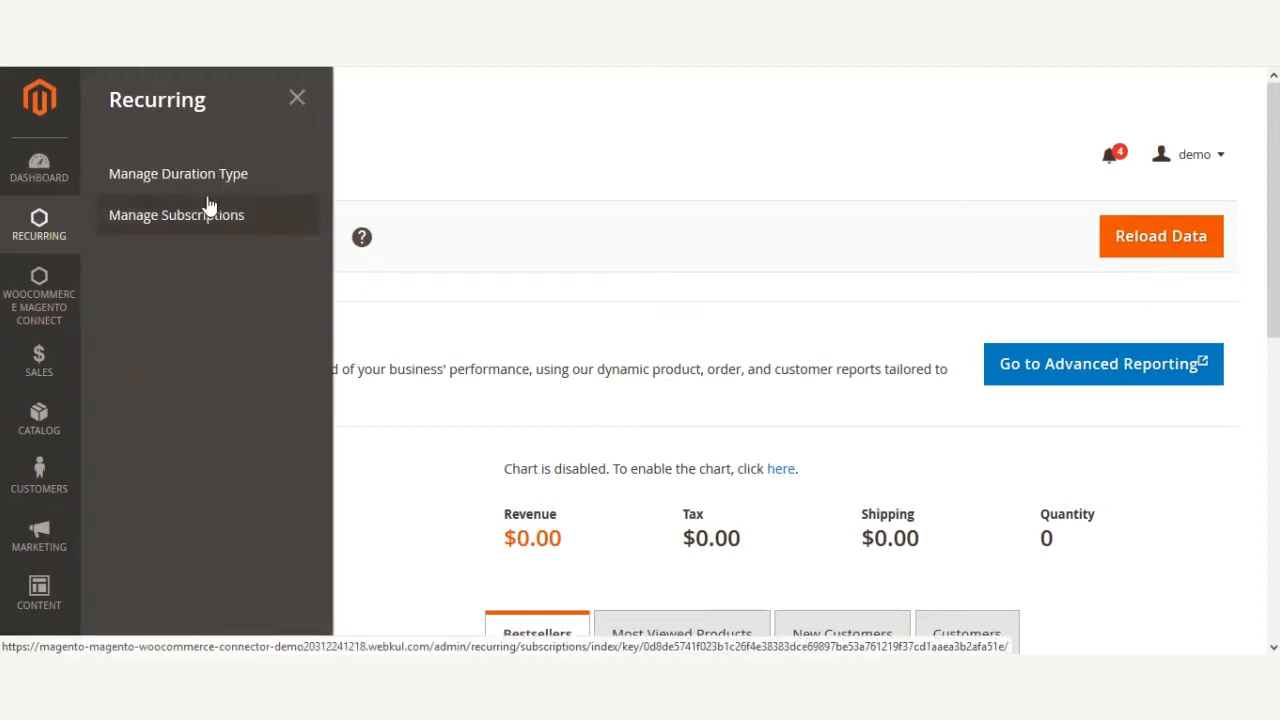
pyautogui.rightClick(222, 180)
pyautogui.click(262, 190)
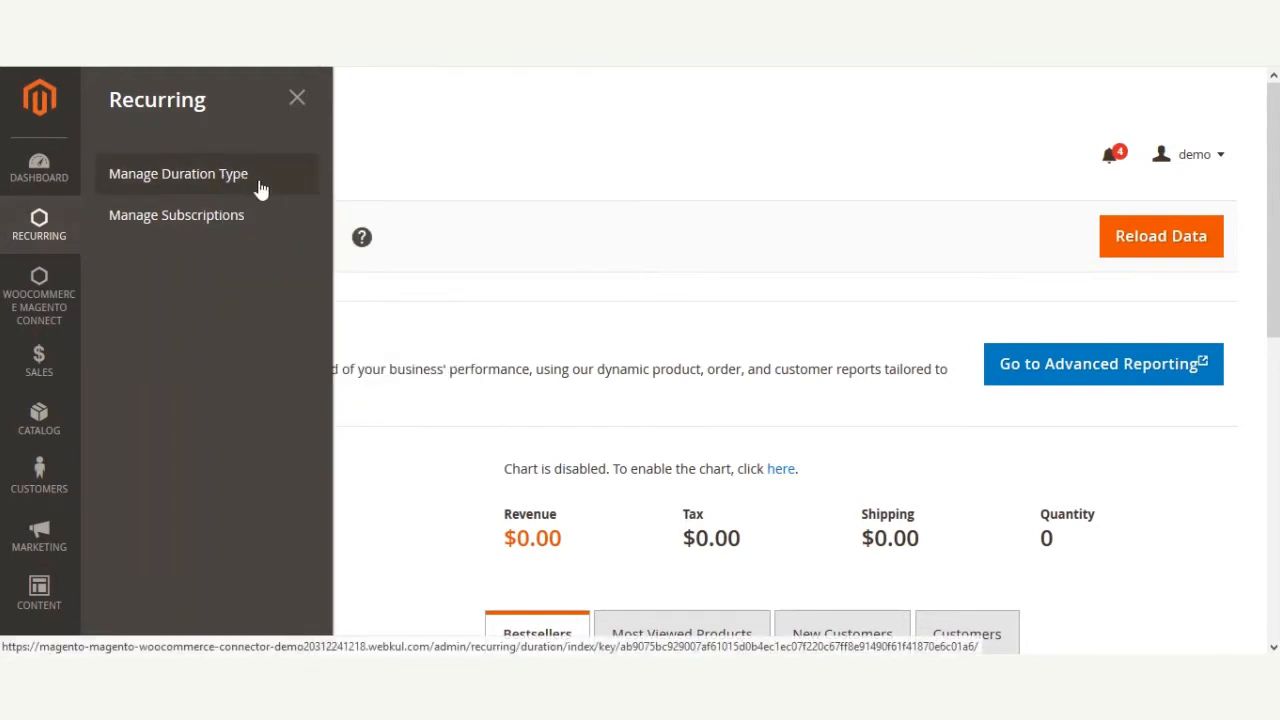
pyautogui.rightClick(175, 217)
pyautogui.click(215, 229)
pyautogui.click(178, 174)
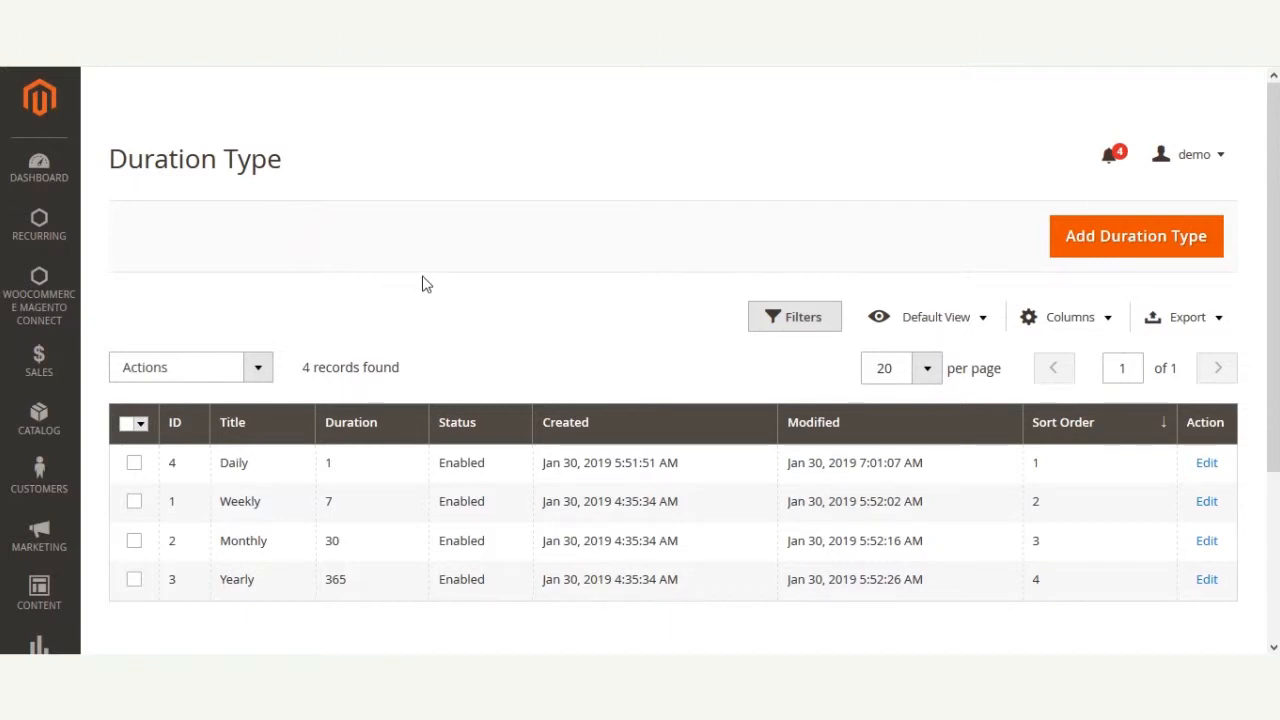
# Examine the Duration Type list and the bulk actions available for its records
pyautogui.moveTo(1273, 240)
pyautogui.mouseDown()
pyautogui.moveTo(1273, 273)
pyautogui.moveTo(1273, 248)
pyautogui.mouseUp()
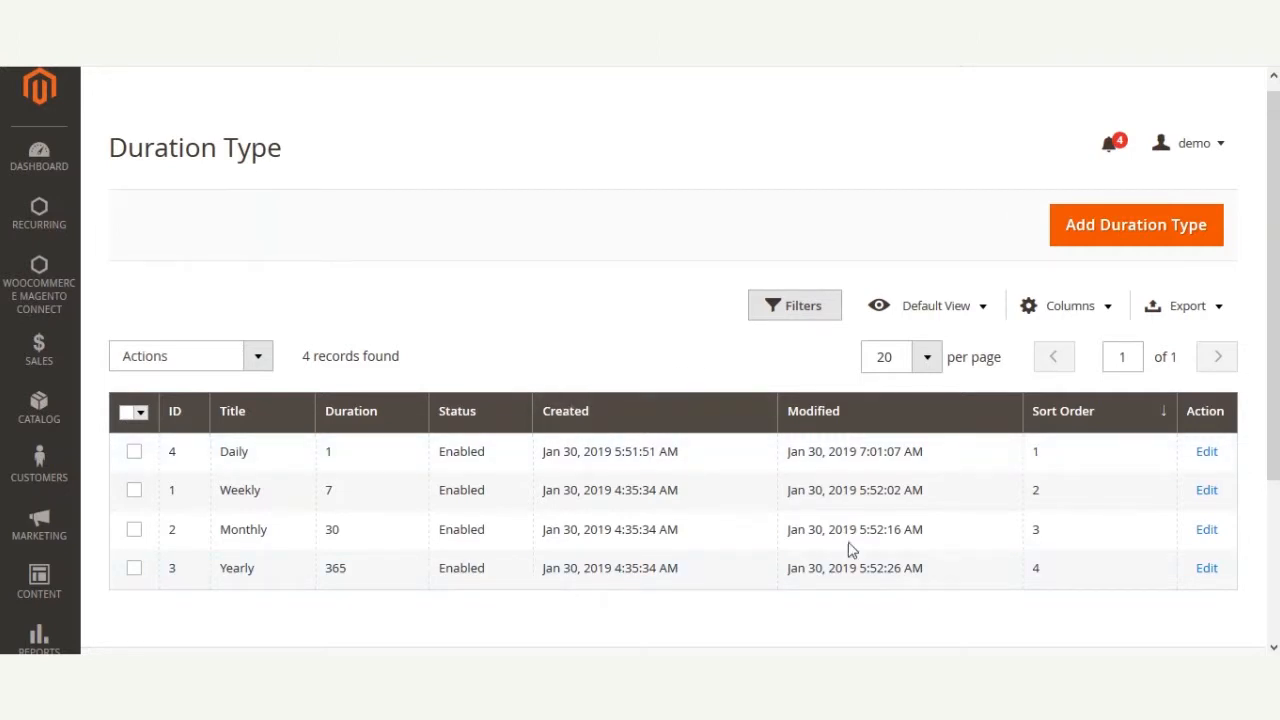
pyautogui.click(252, 354)
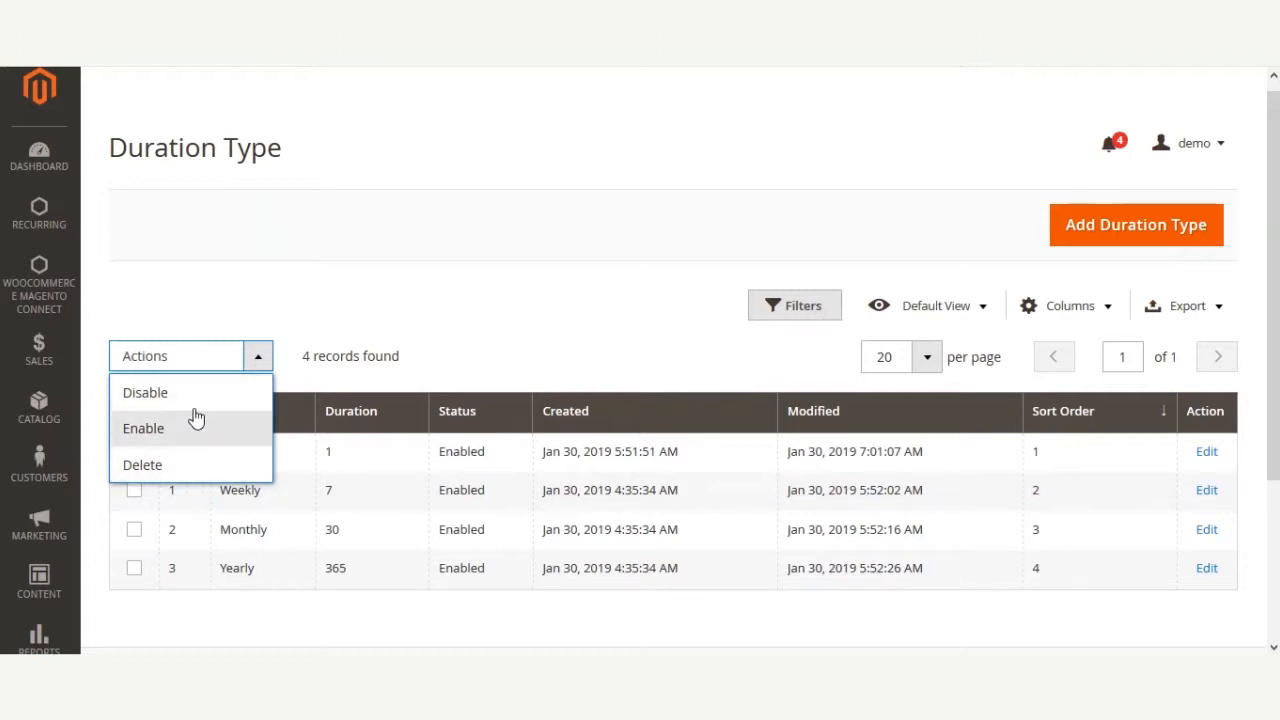
pyautogui.click(566, 306)
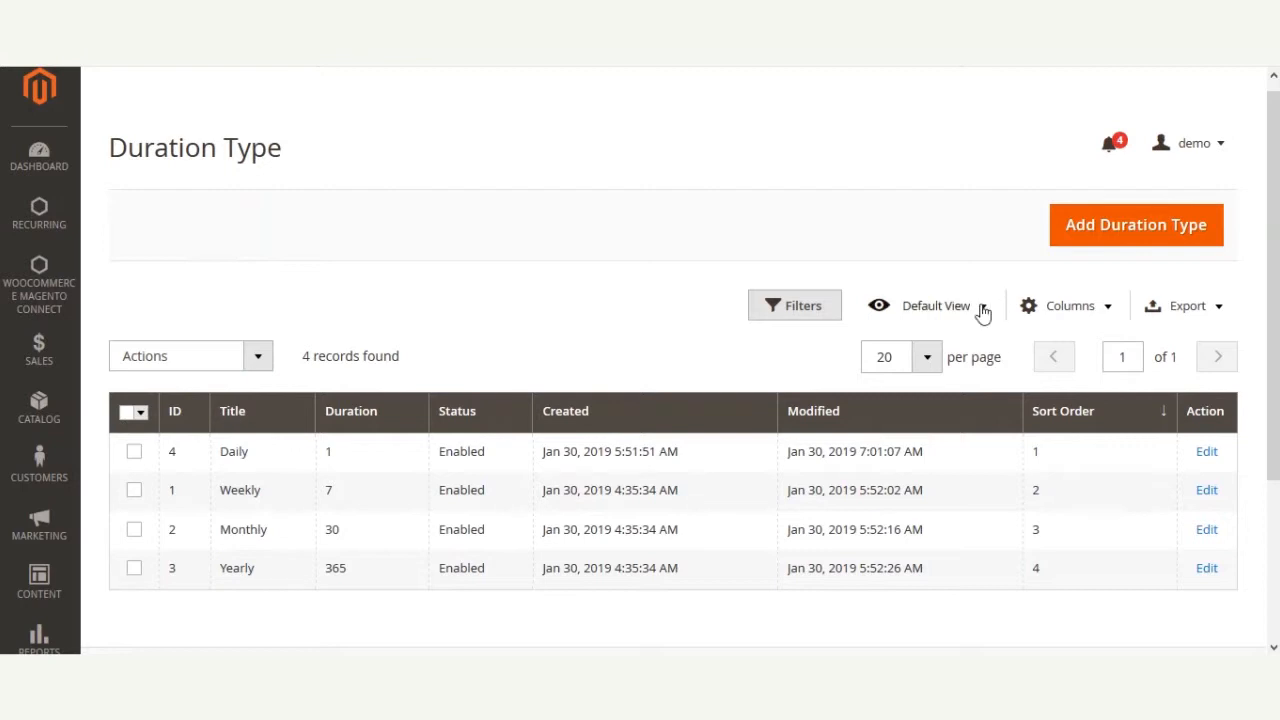
# Show the filters of the Duration Type list and review the Status filter choices without selecting any
pyautogui.click(830, 312)
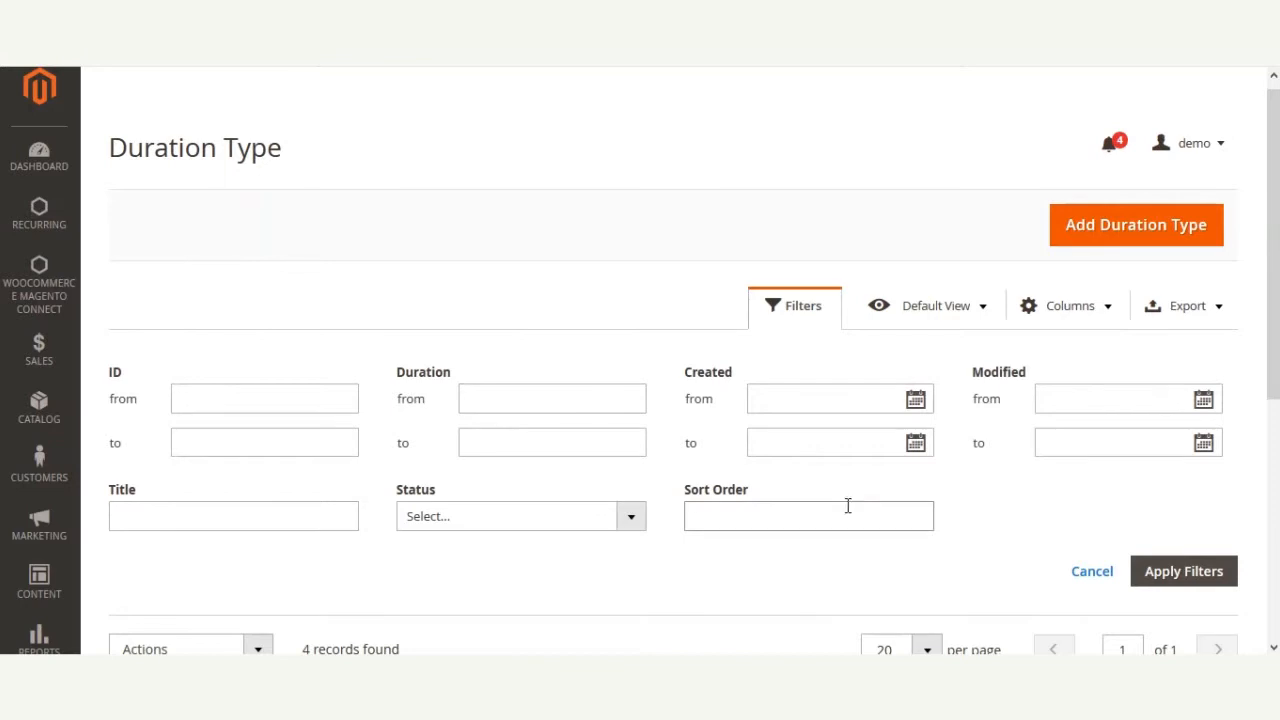
pyautogui.click(538, 518)
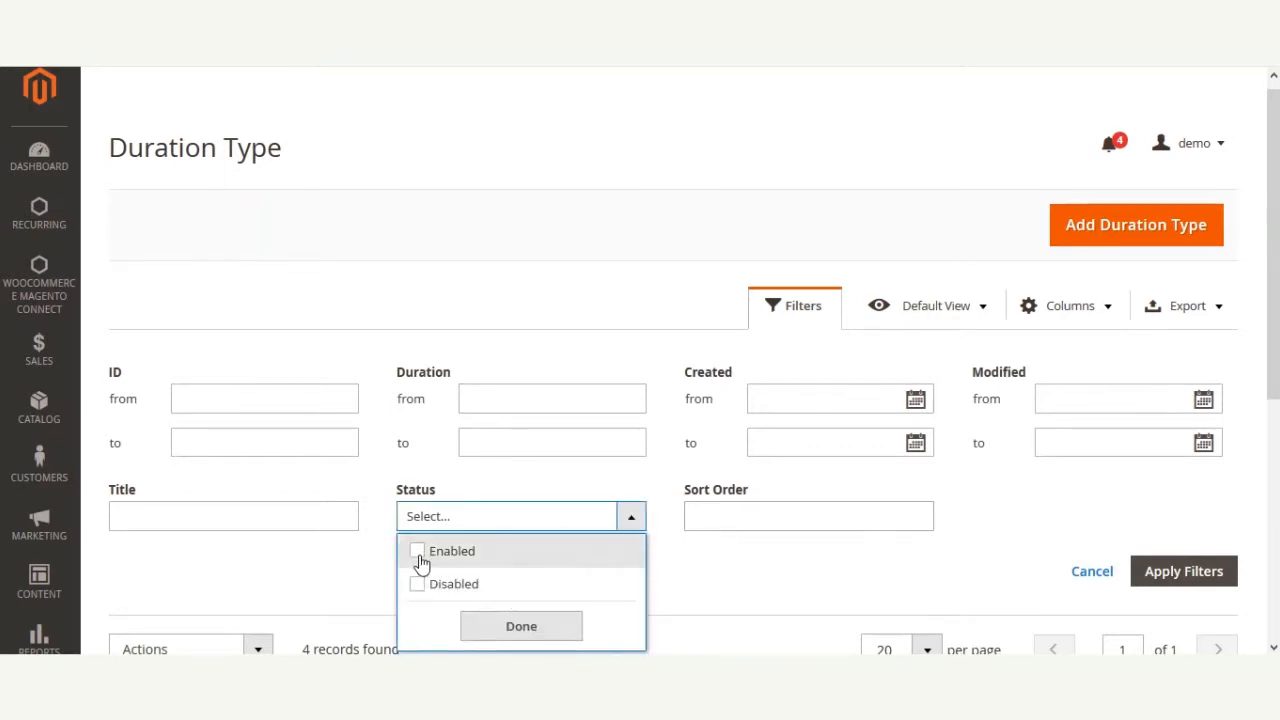
pyautogui.click(337, 583)
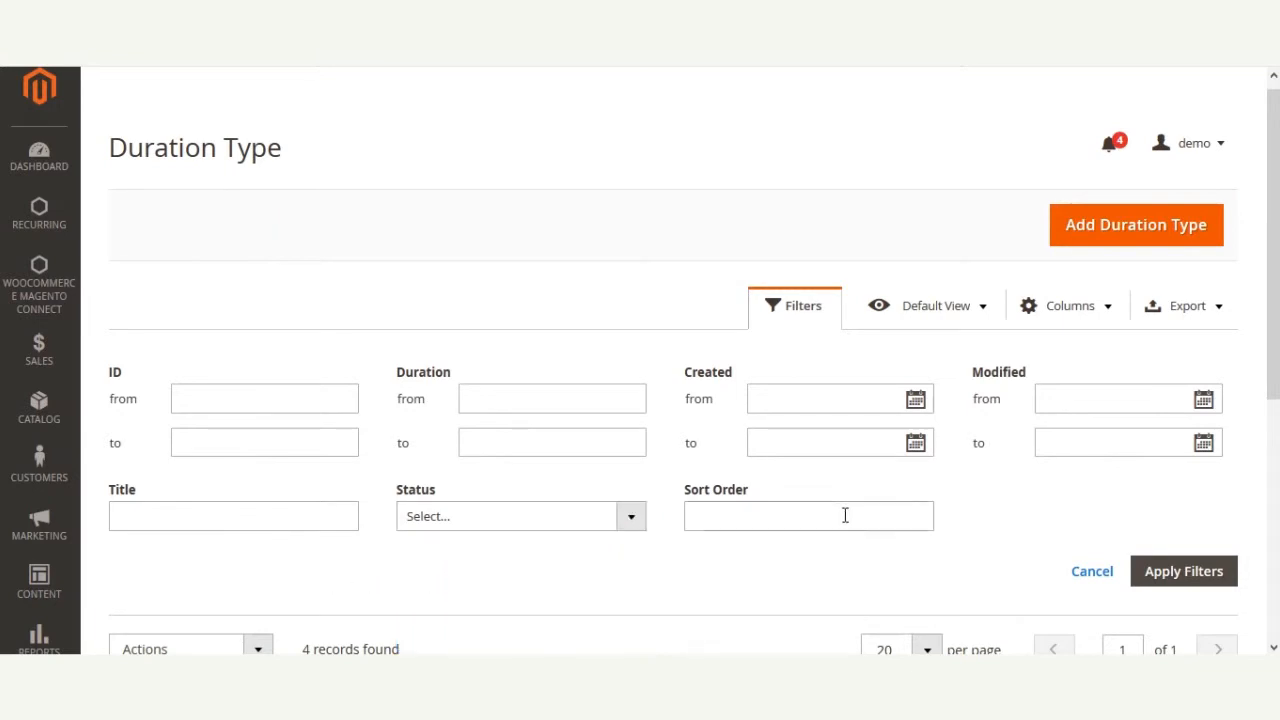
# Close the filters of the Duration Type list without applying any and review the listed records
pyautogui.click(1094, 574)
pyautogui.scroll(-3, 571, 356)
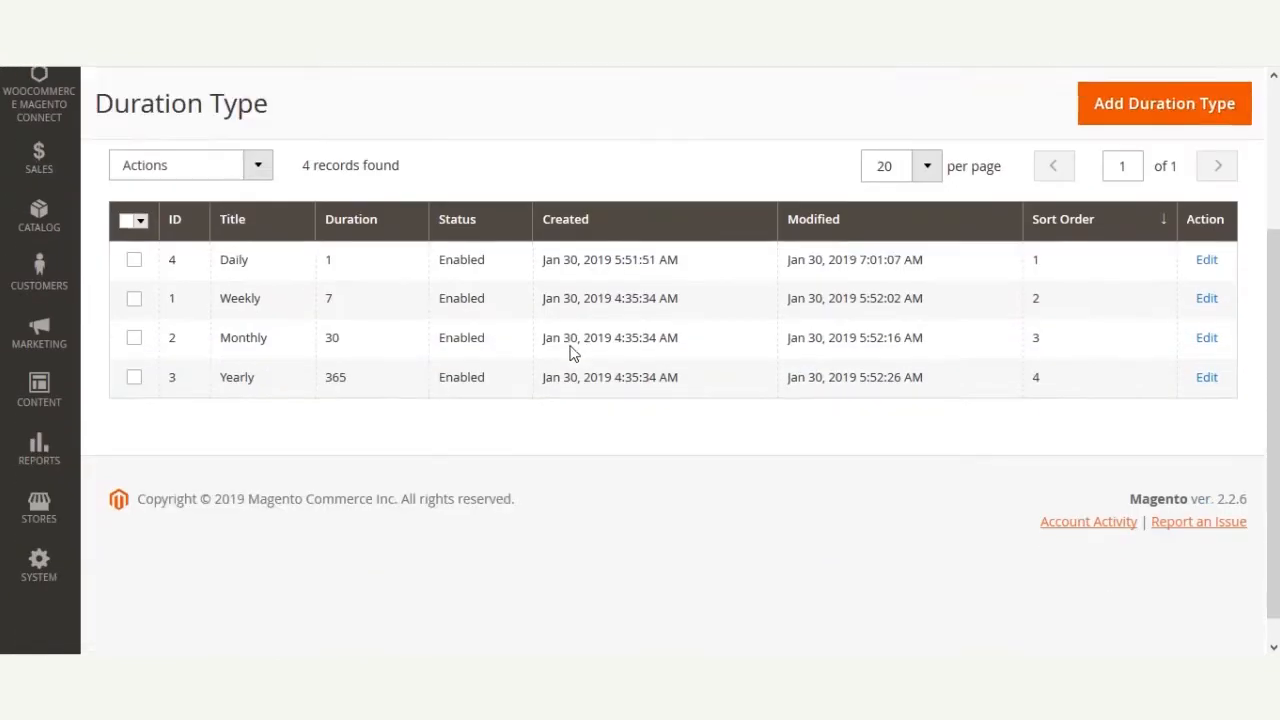
pyautogui.scroll(2, 571, 354)
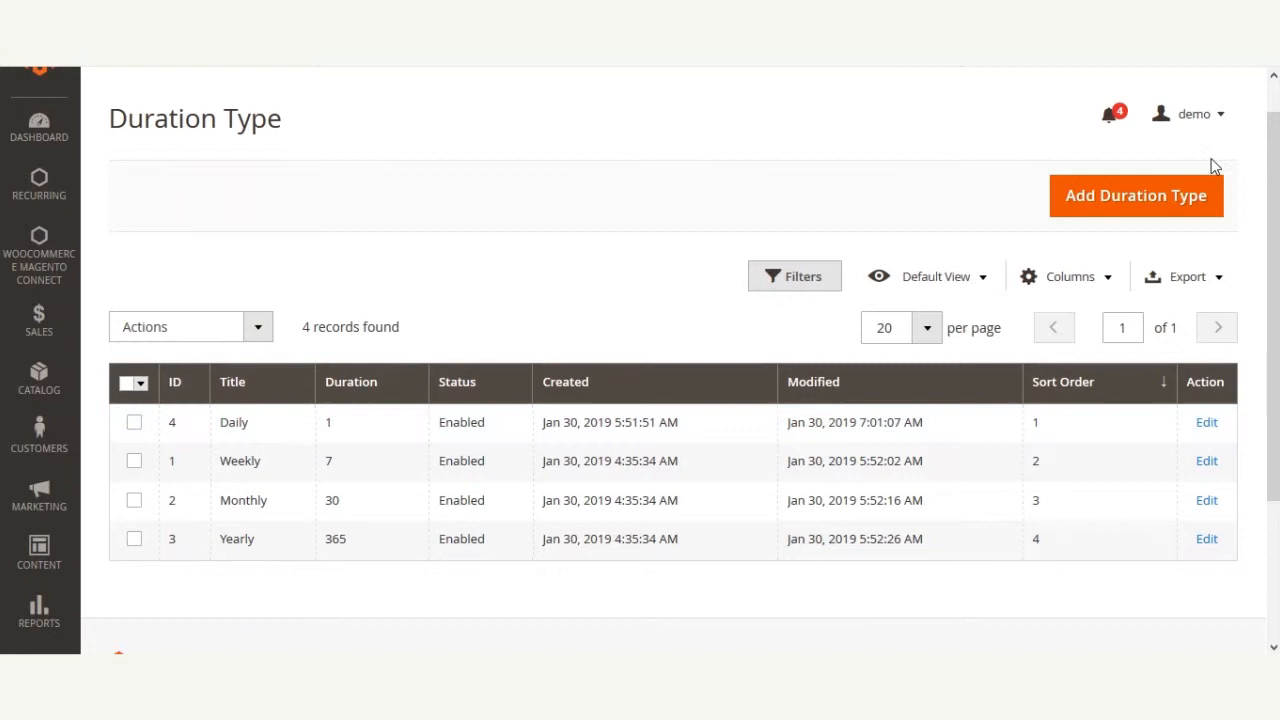
# Start a new duration type with the title weekly and a duration of 7 days
pyautogui.click(1110, 199)
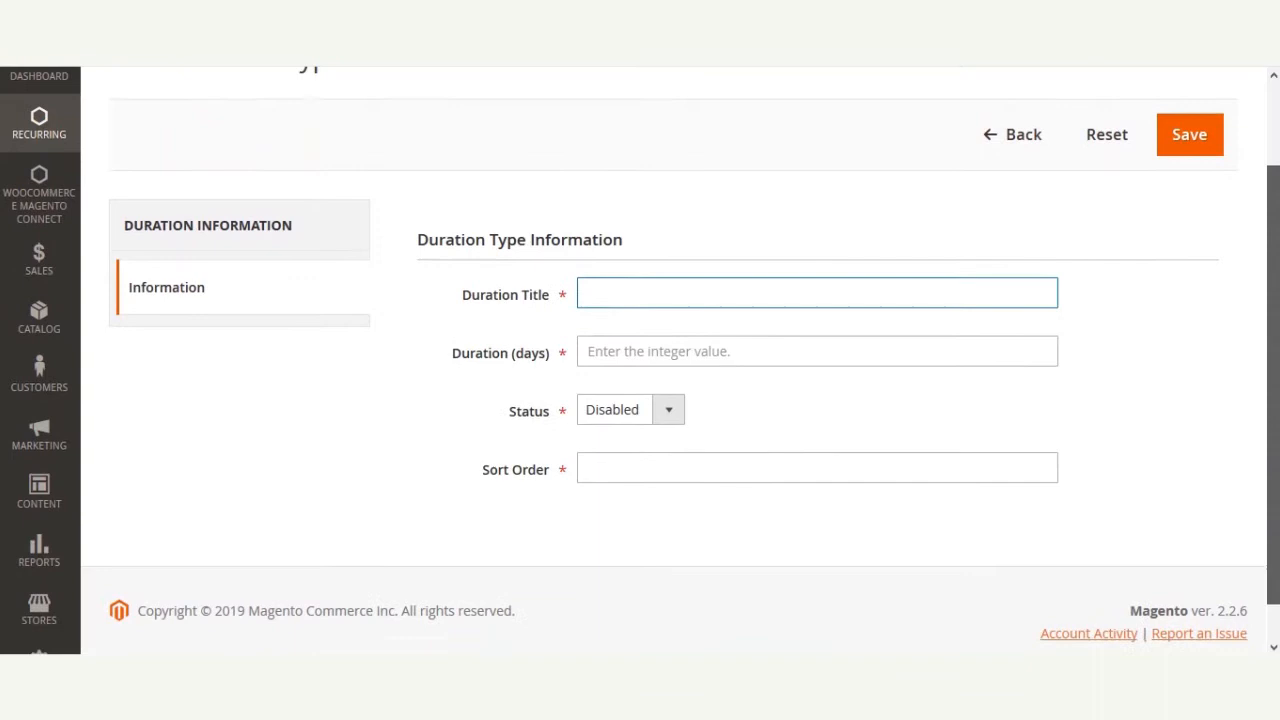
pyautogui.click(605, 314)
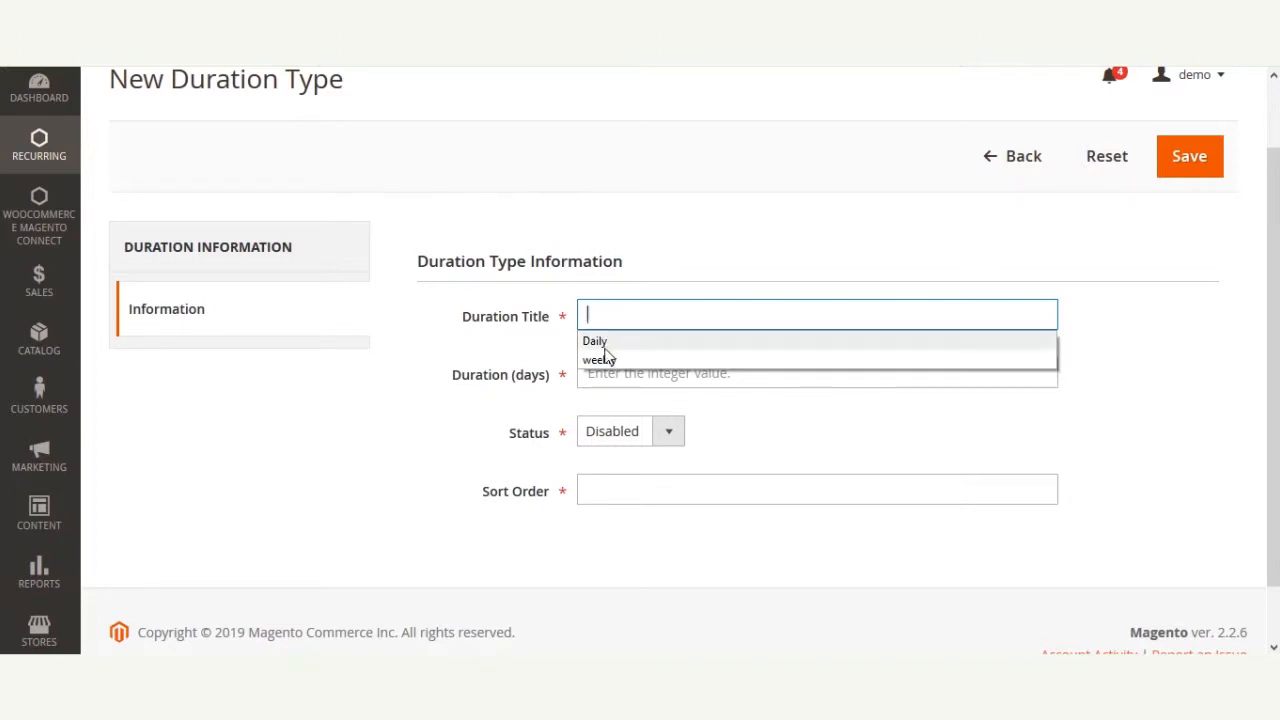
pyautogui.click(601, 360)
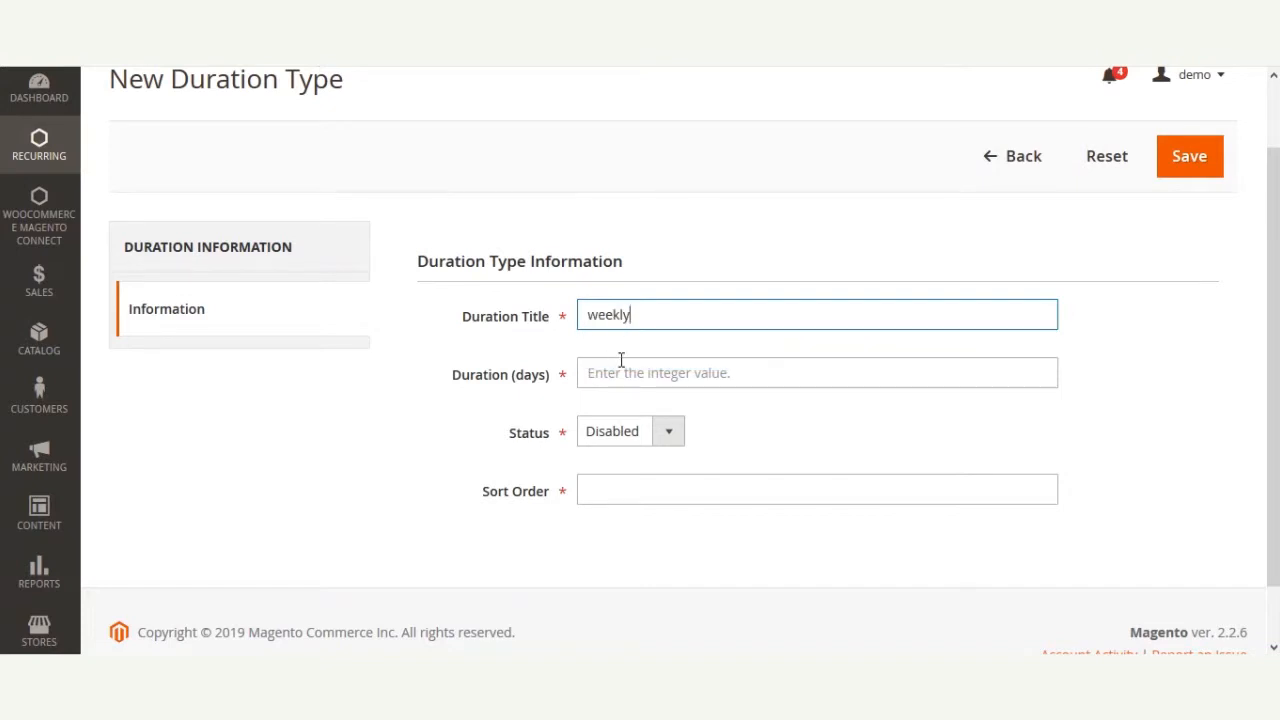
pyautogui.click(632, 375)
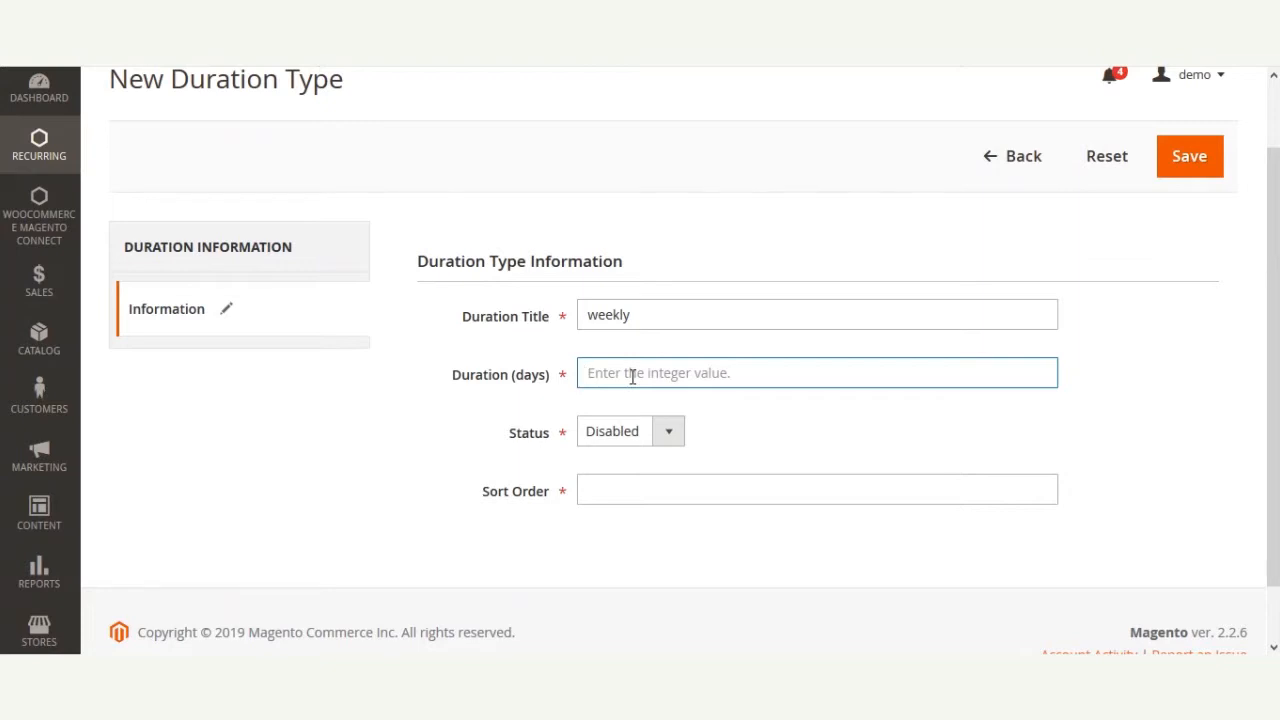
pyautogui.write('7')
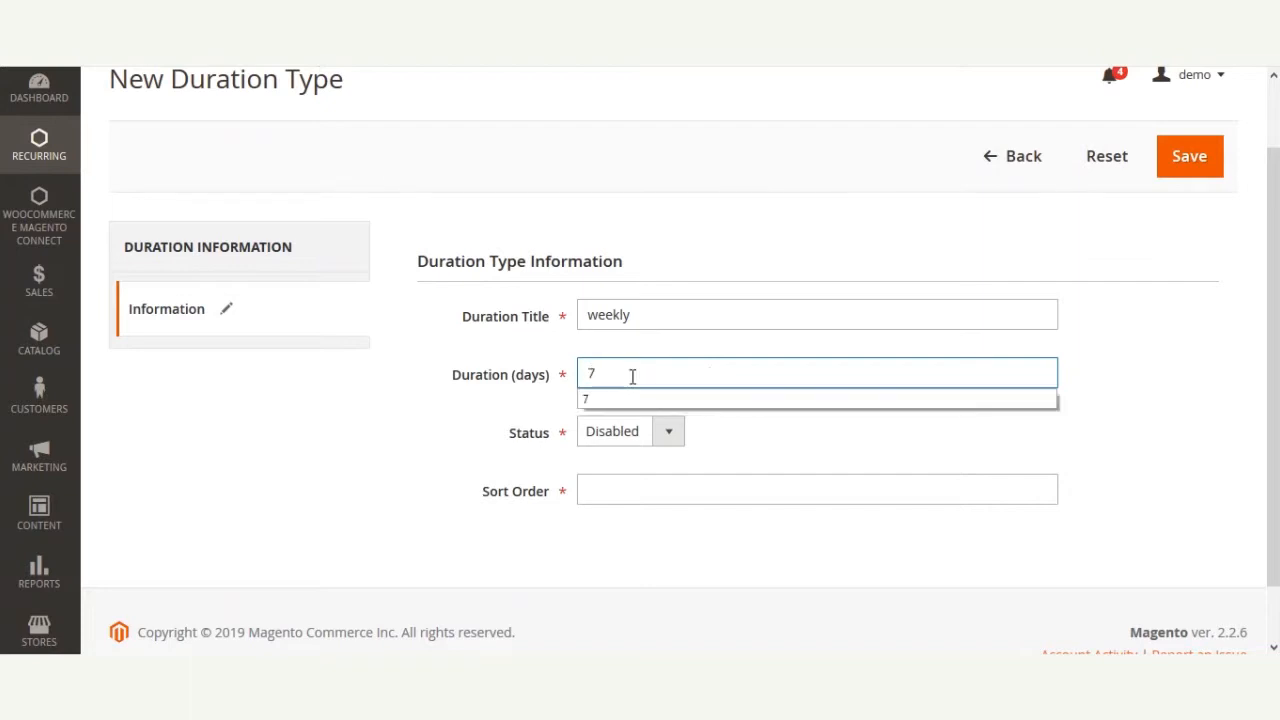
# Change the new duration type's title to monthly and its duration to 30 days
pyautogui.doubleClick(644, 317)
pyautogui.write('monthly')
pyautogui.moveTo(603, 368); pyautogui.dragTo(571, 373)
pyautogui.write('30')
# Replace the new duration type's title with daily and set its duration to 1 day
pyautogui.click(632, 312)
pyautogui.moveTo(632, 312); pyautogui.dragTo(524, 310)
pyautogui.write('y')
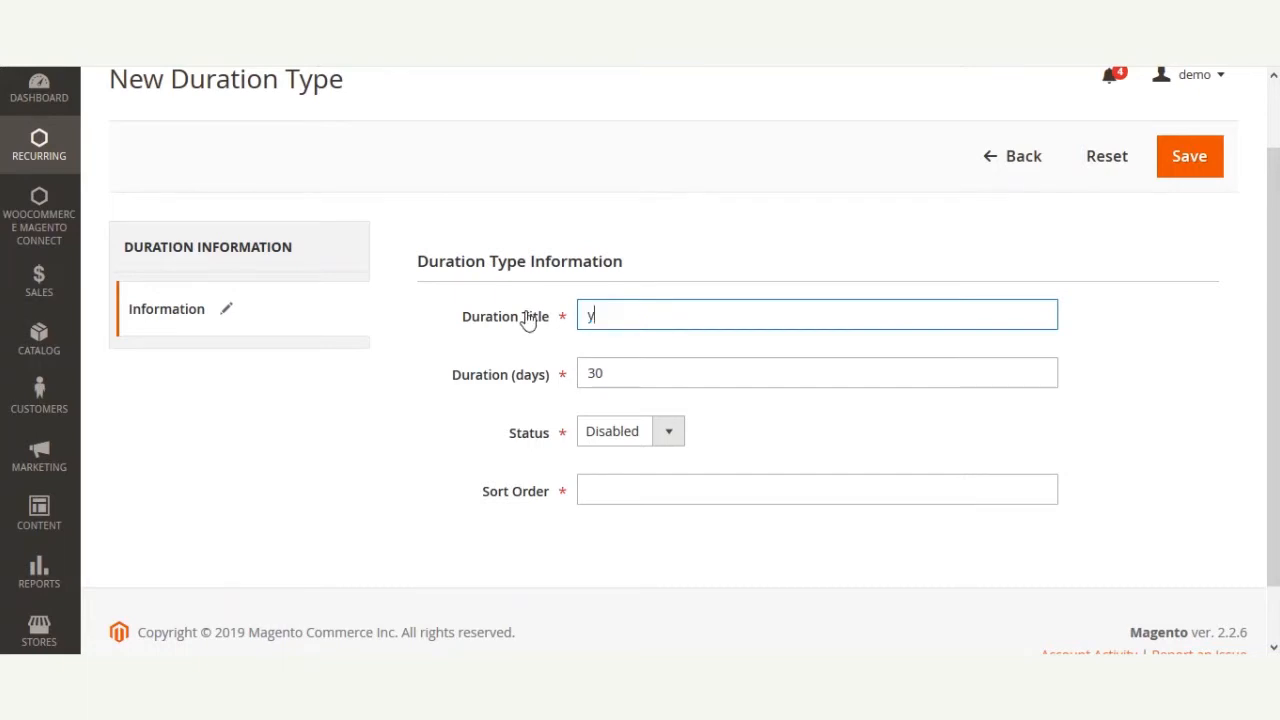
pyautogui.press('BackSpace')
pyautogui.write('daily')
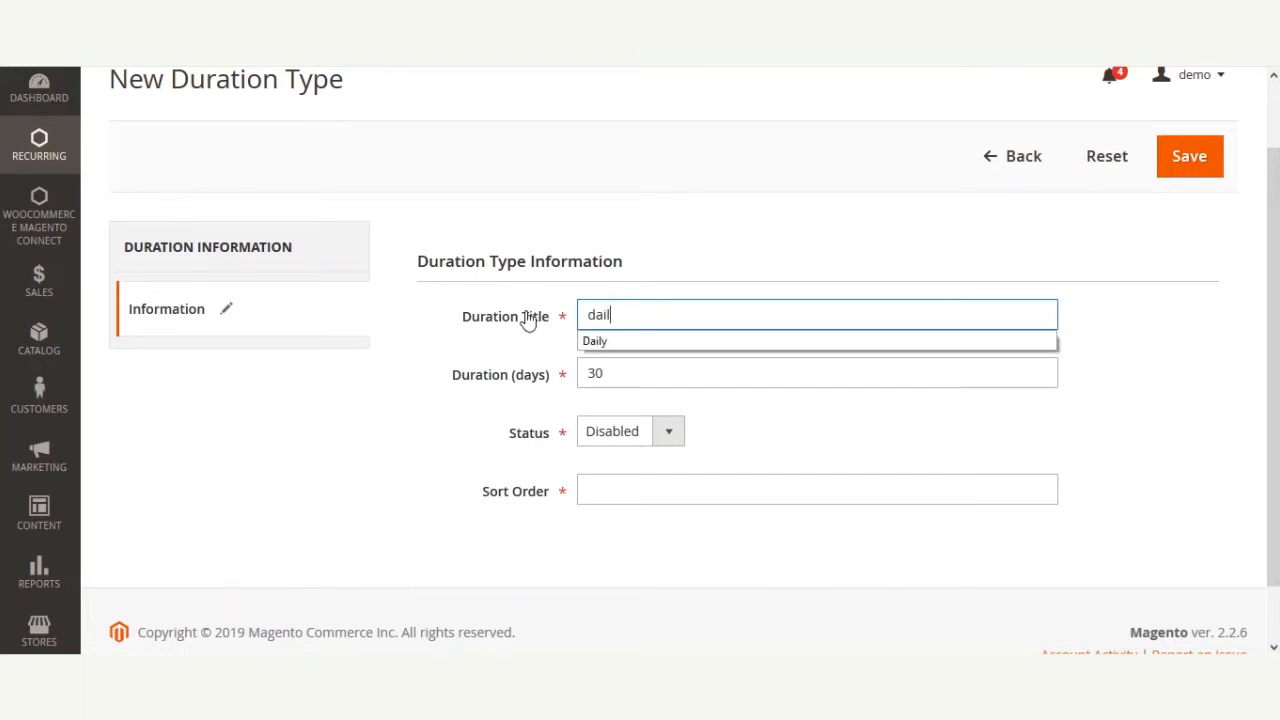
pyautogui.moveTo(617, 372); pyautogui.dragTo(563, 374)
pyautogui.write('1')
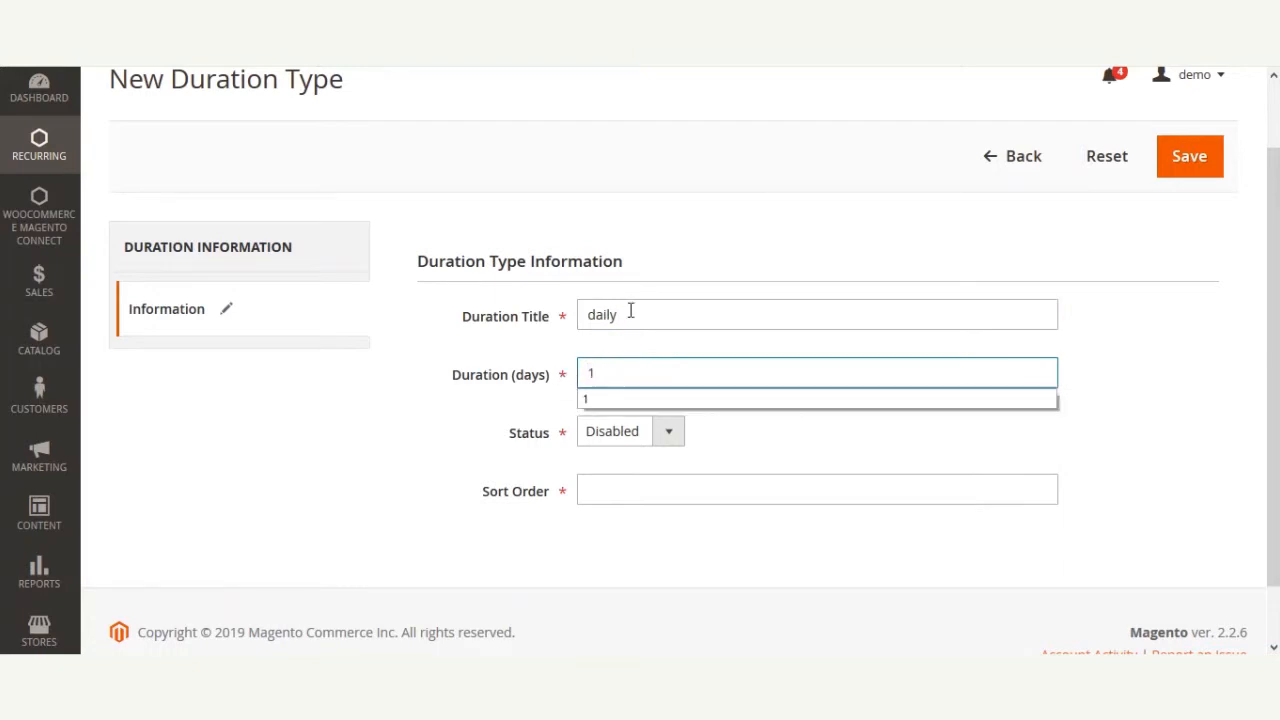
# Retitle the new duration type as yearly and set its duration to 365 days
pyautogui.moveTo(628, 312); pyautogui.dragTo(523, 308)
pyautogui.write('yearly')
pyautogui.press('BackSpace')
pyautogui.press('BackSpace')
pyautogui.write('ly')
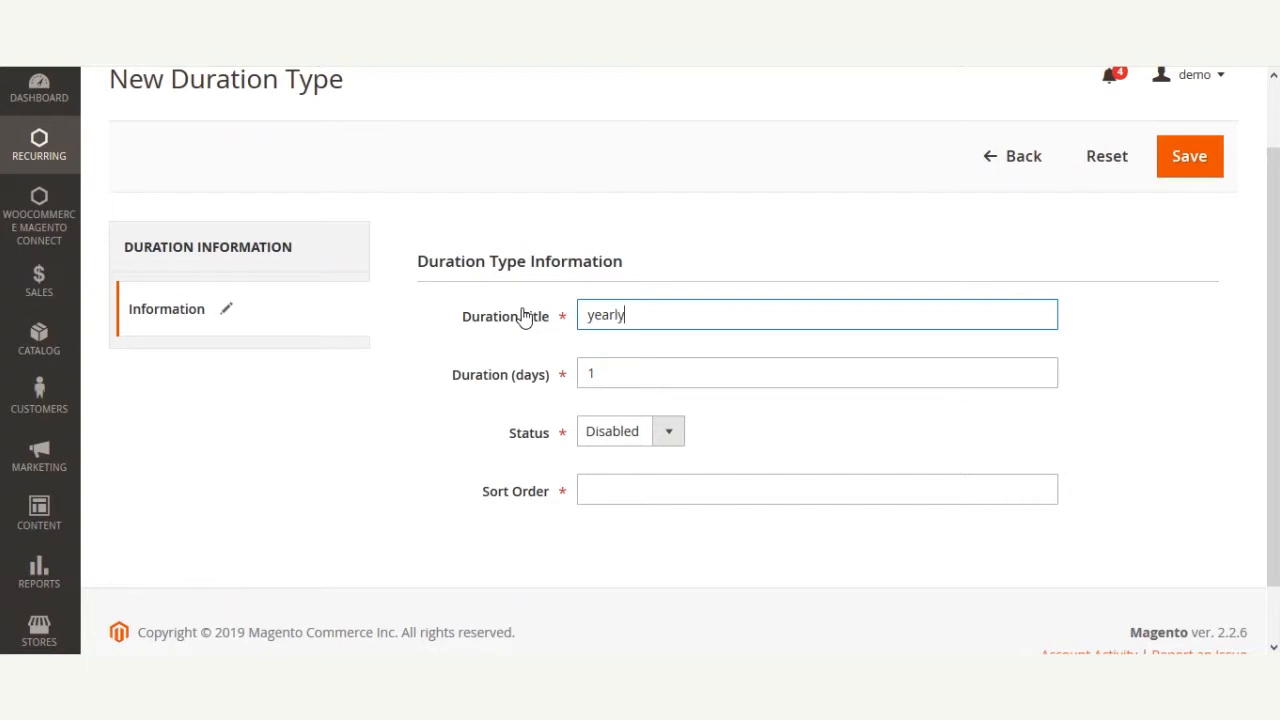
pyautogui.doubleClick(611, 371)
pyautogui.write('365')
# Set the new duration type's status to Enabled, then return to the Duration Type list without saving
pyautogui.click(630, 431)
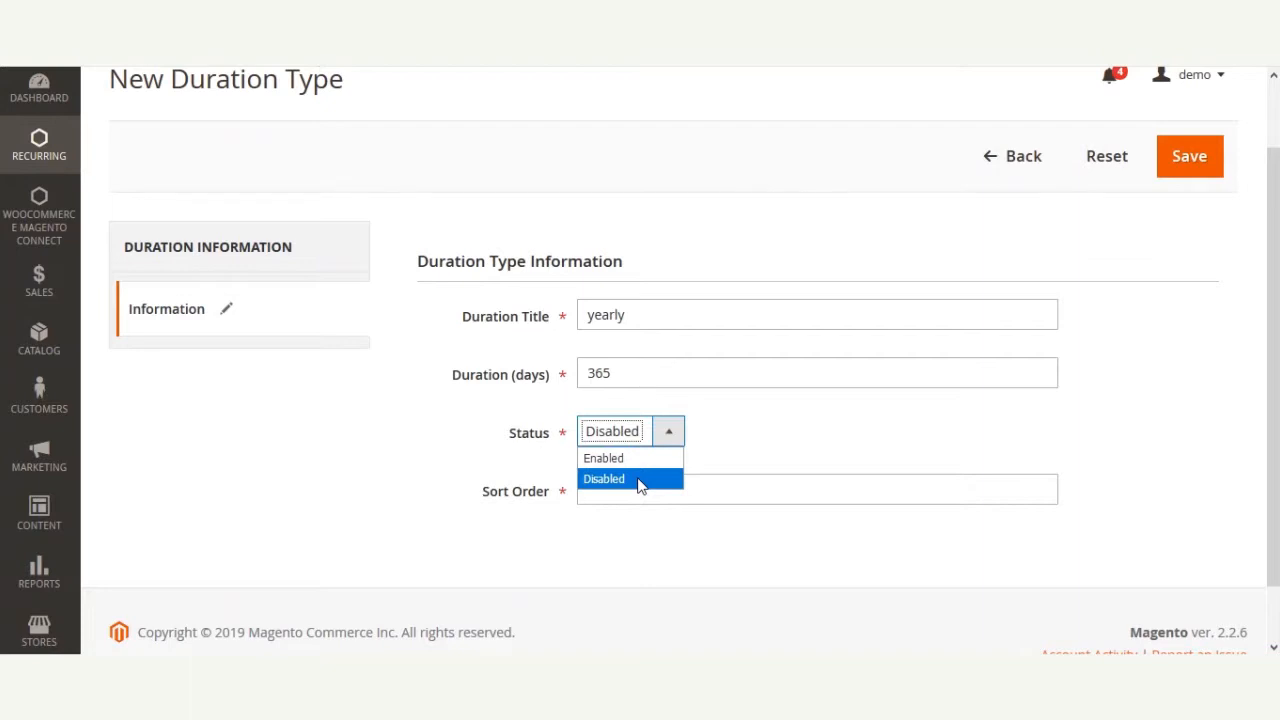
pyautogui.press('Up')
pyautogui.press('Return')
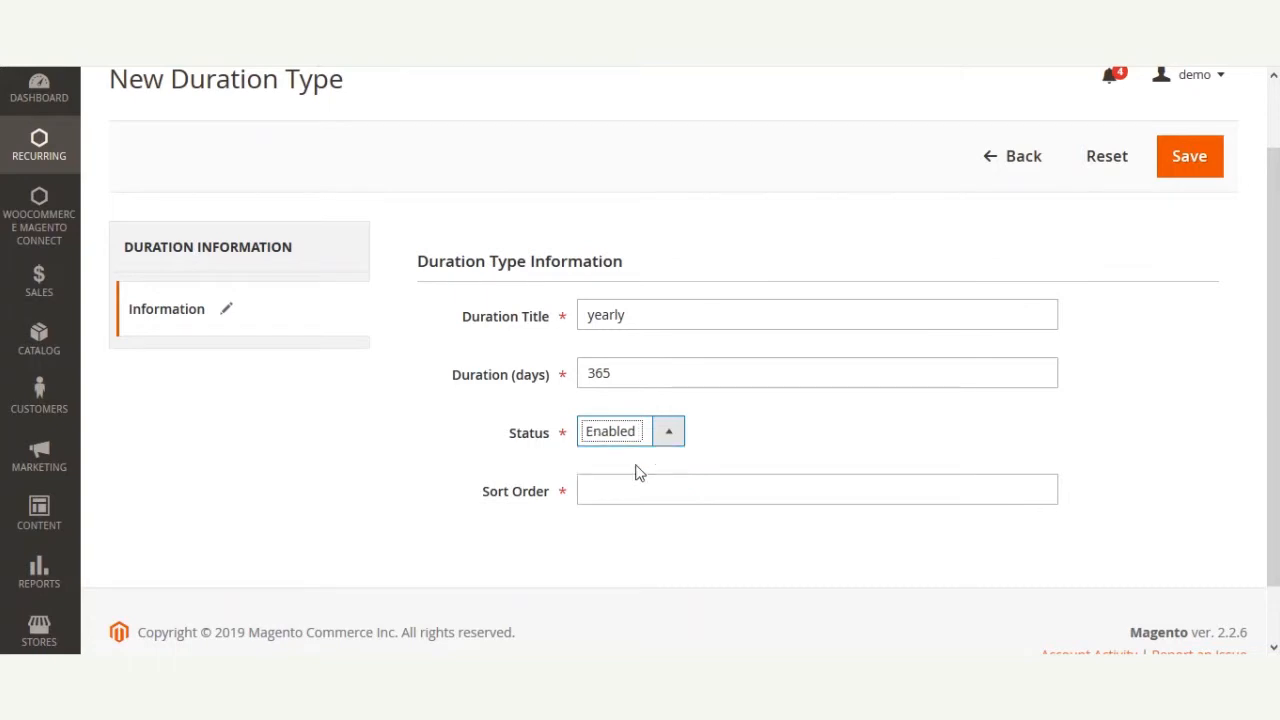
pyautogui.click(611, 487)
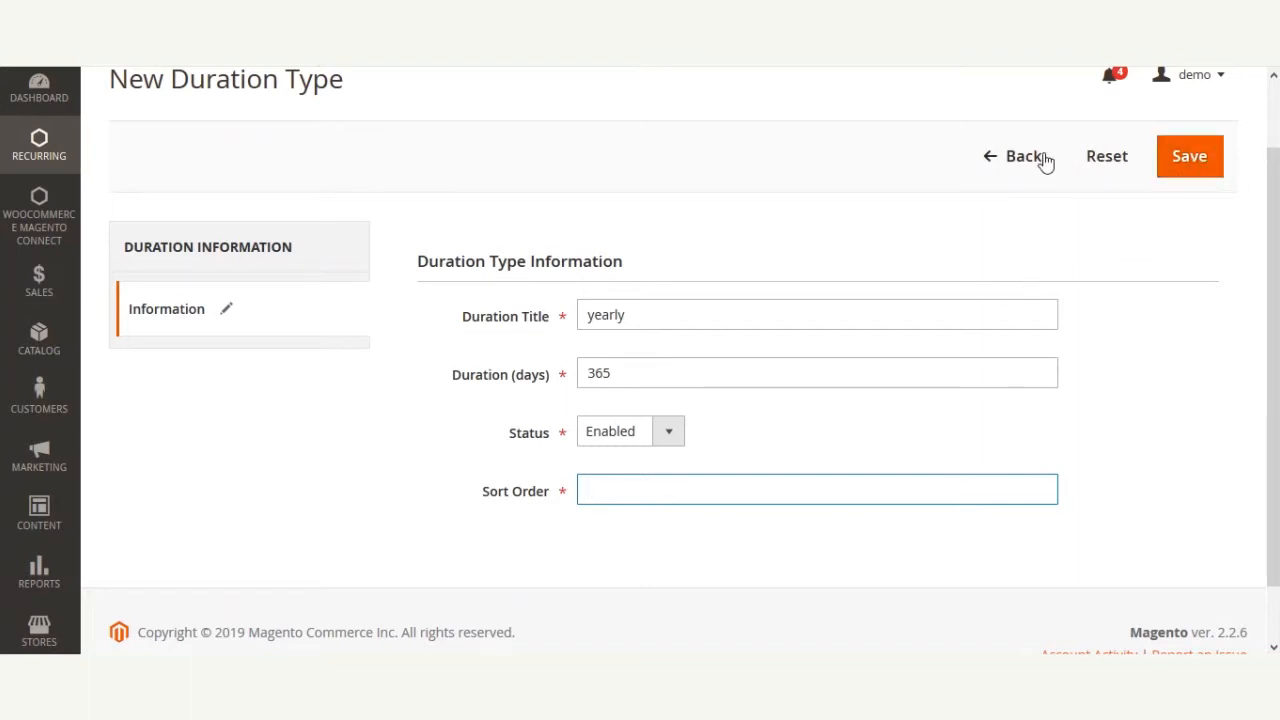
pyautogui.click(993, 166)
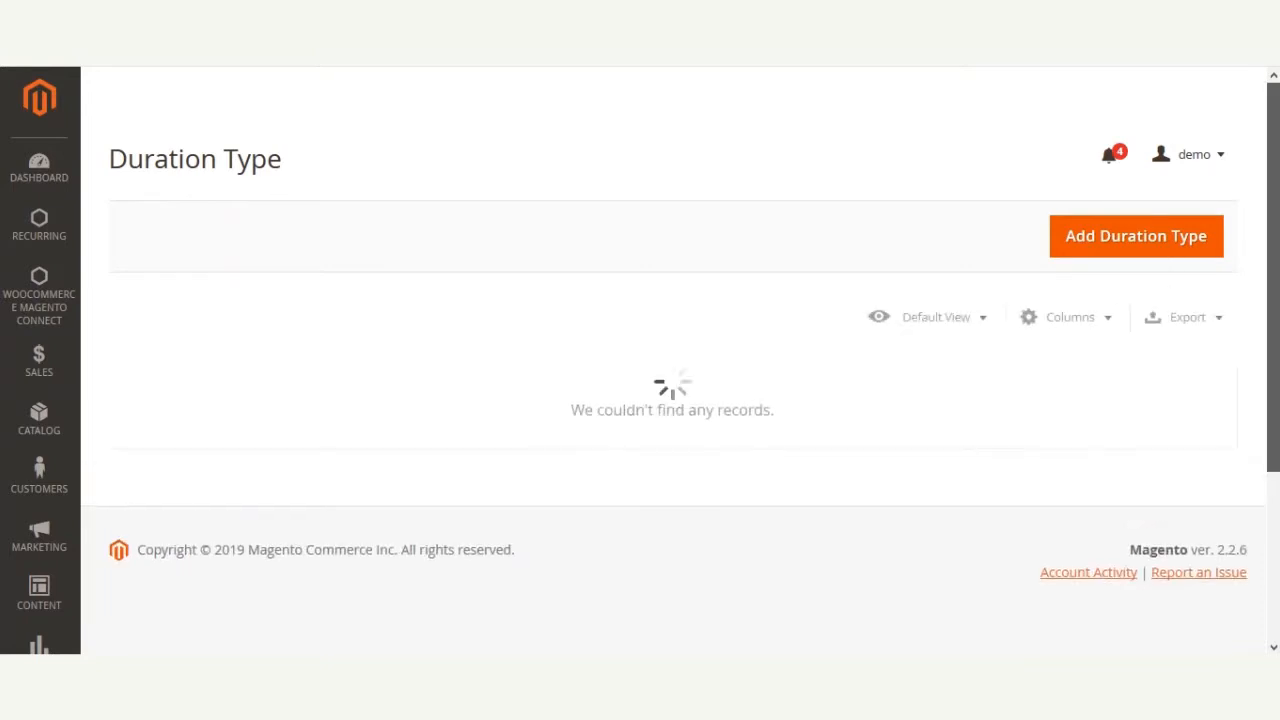
# Open the Daily duration type for editing and save its record
pyautogui.scroll(-2, 787, 391)
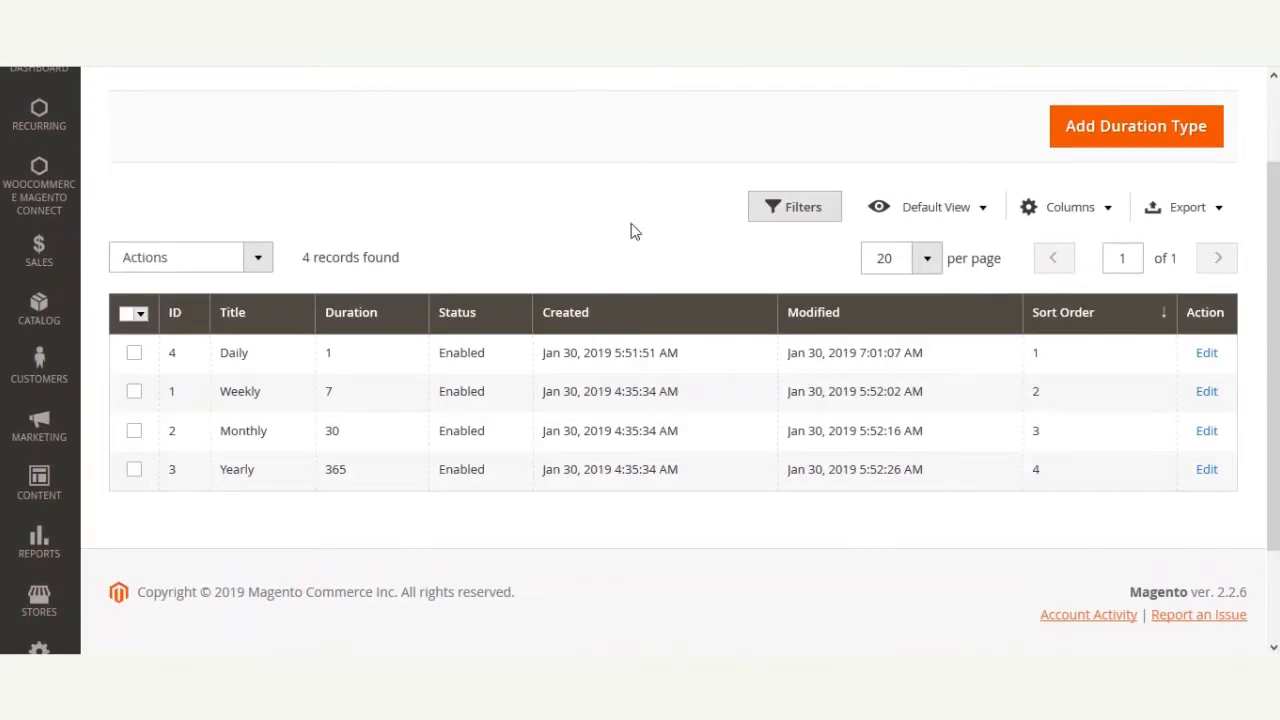
pyautogui.click(1209, 363)
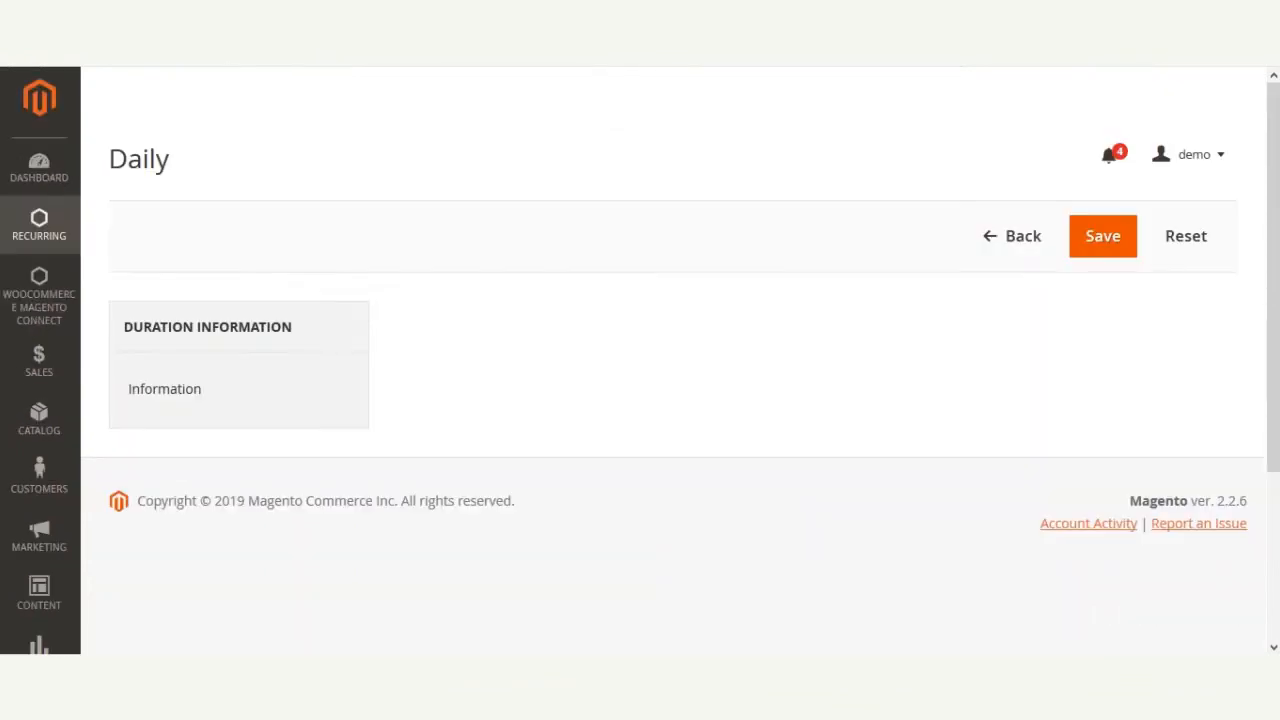
pyautogui.scroll(-3, 880, 249)
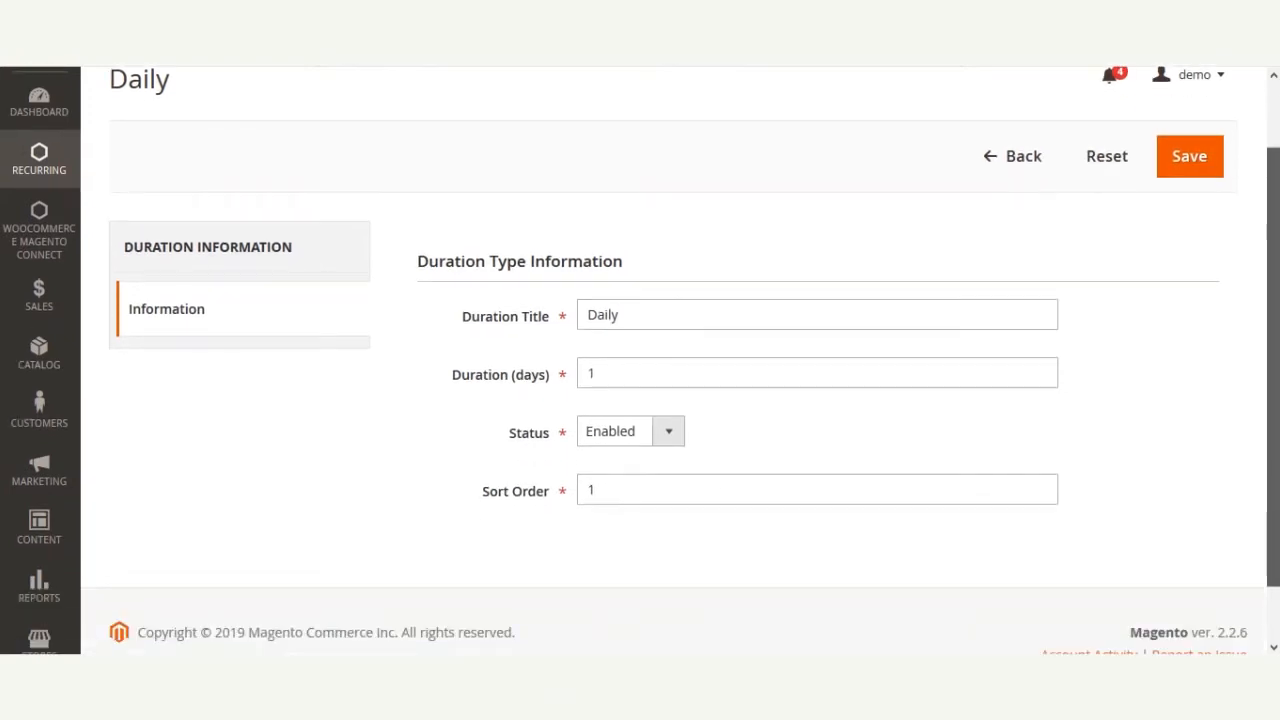
pyautogui.moveTo(1273, 413); pyautogui.dragTo(1273, 359)
pyautogui.click(1196, 170)
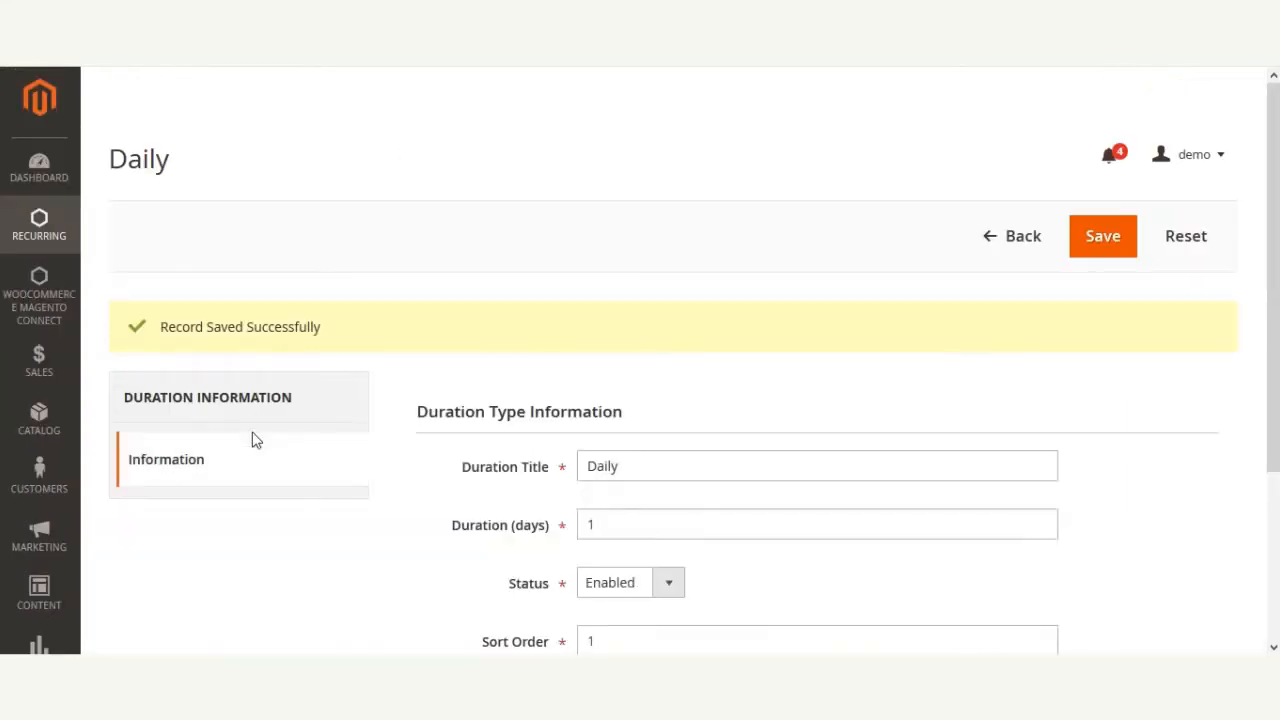
pyautogui.click(57, 247)
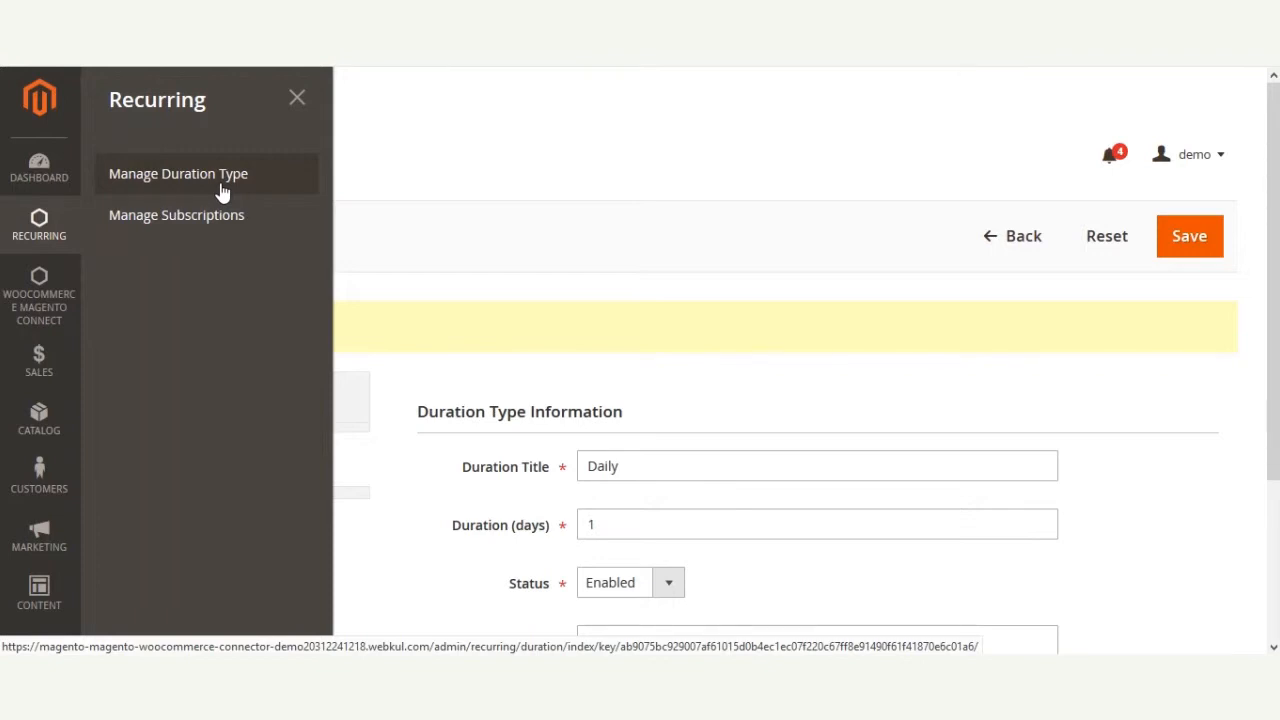
pyautogui.click(585, 204)
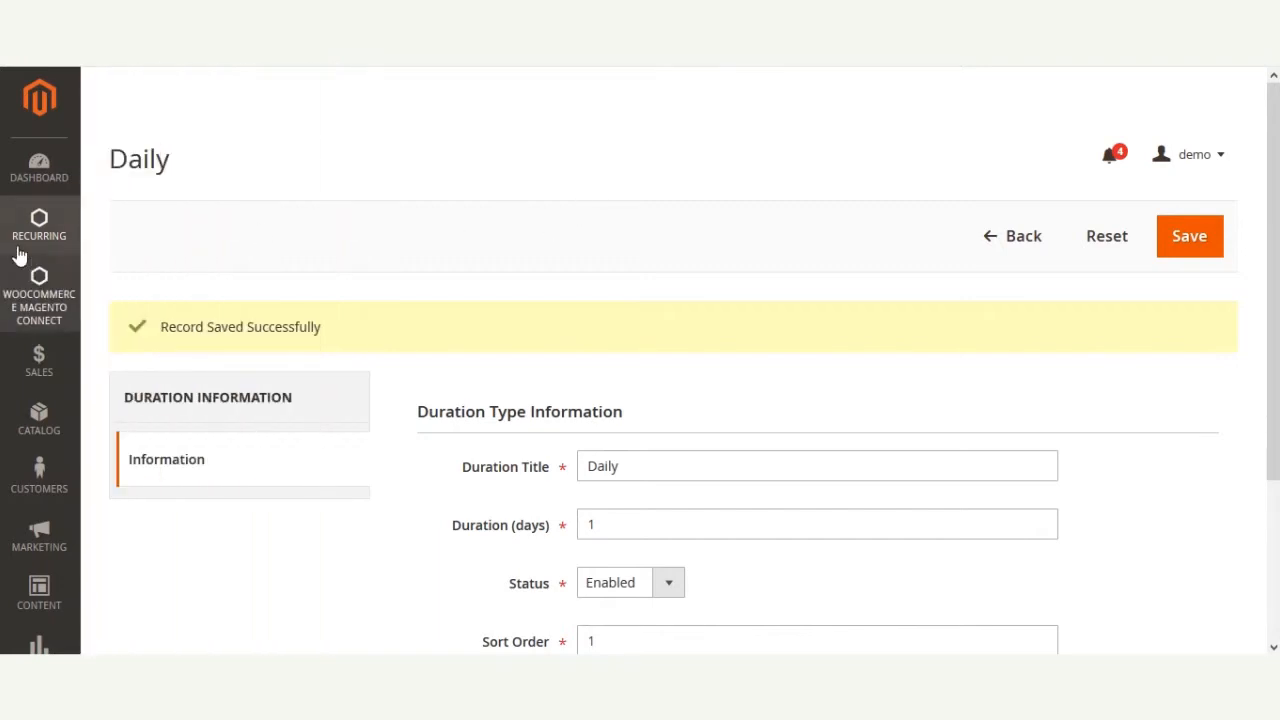
pyautogui.click(24, 242)
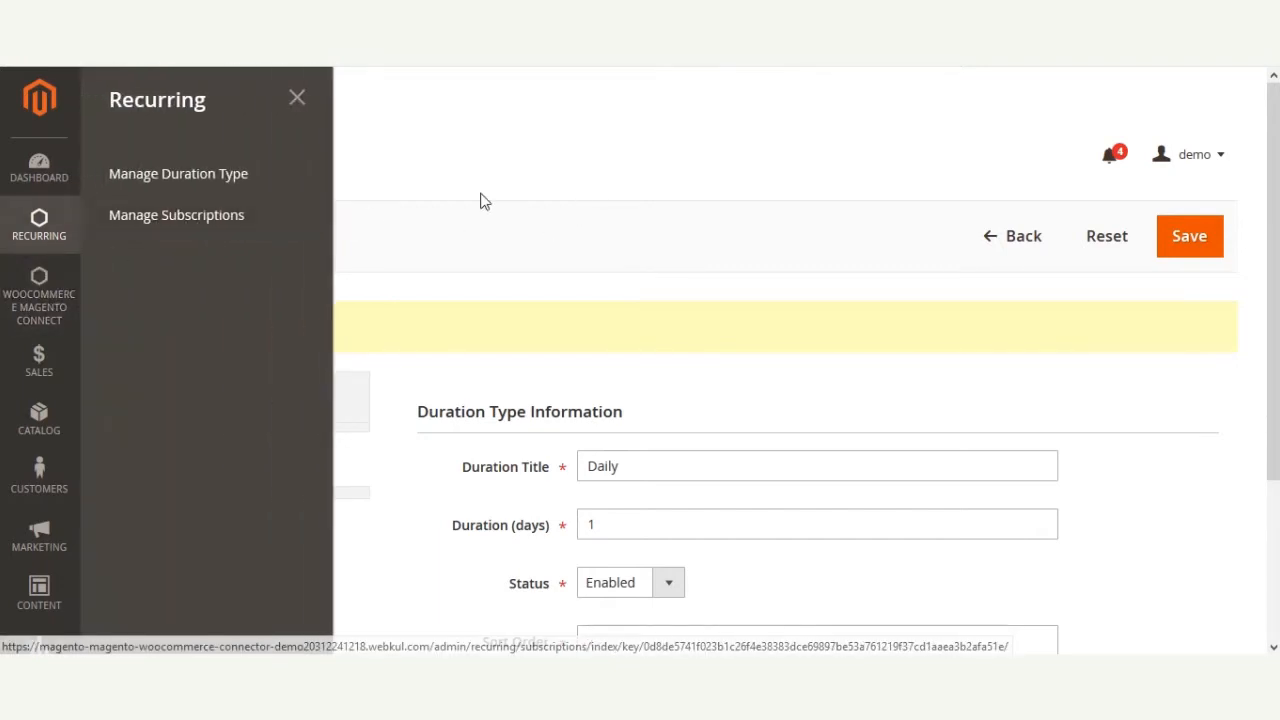
pyautogui.click(480, 201)
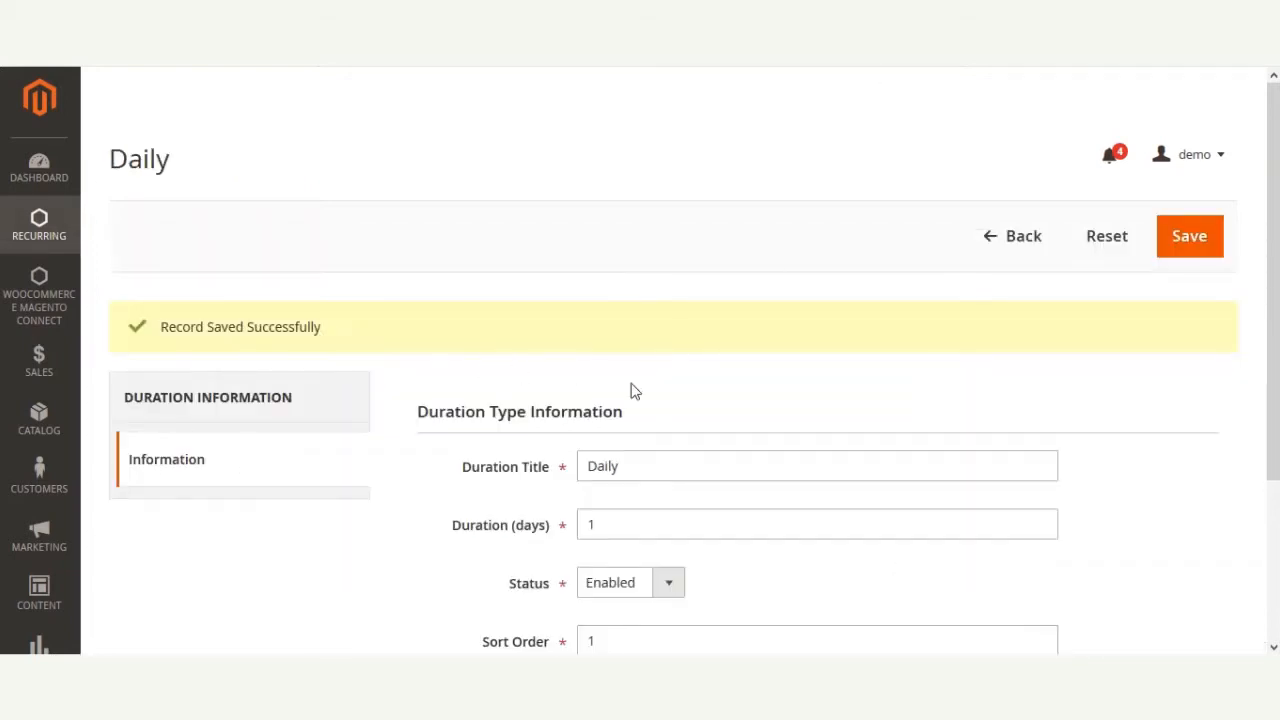
pyautogui.scroll(-2, 632, 392)
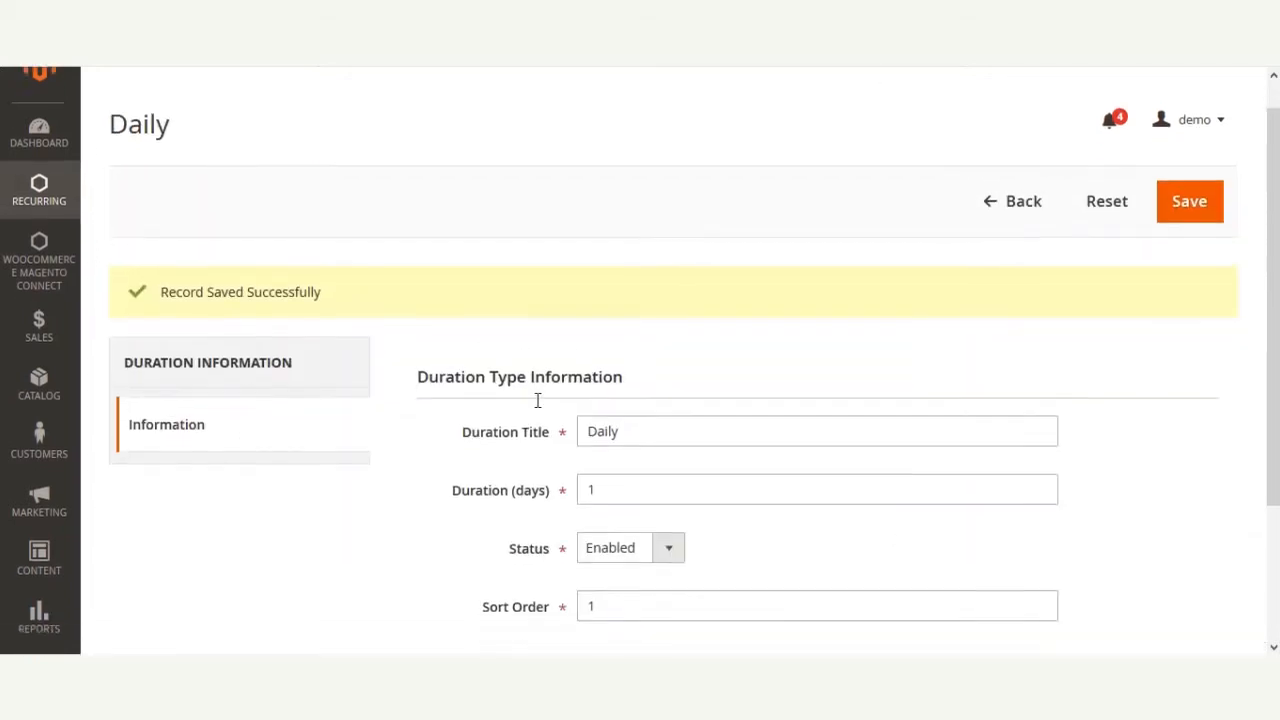
pyautogui.moveTo(643, 373); pyautogui.dragTo(529, 380)
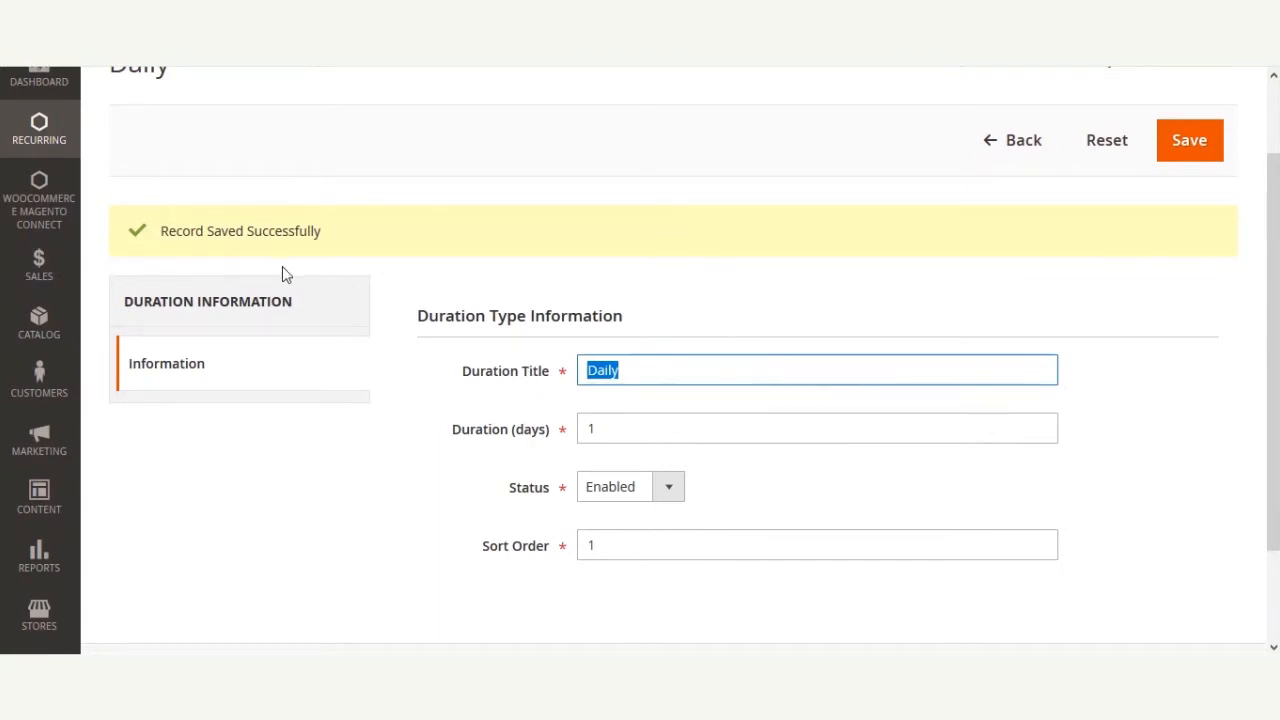
pyautogui.scroll(2, 296, 351)
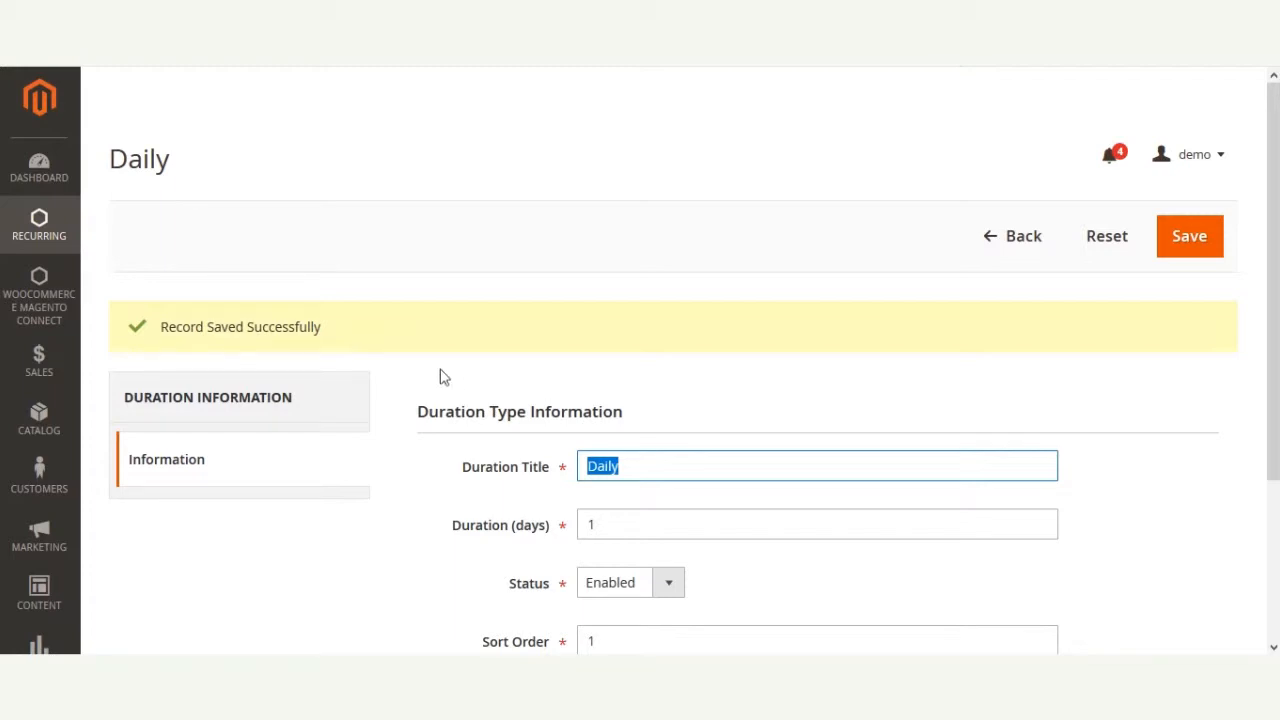
pyautogui.click(427, 262)
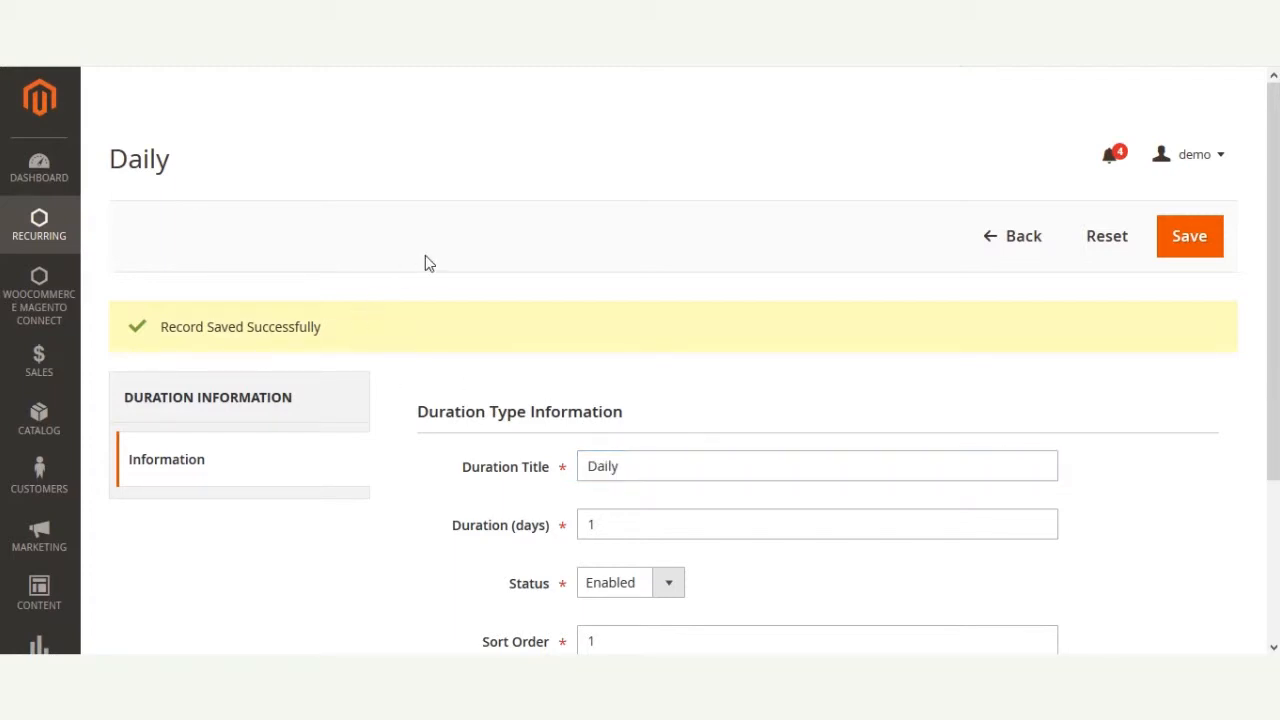
pyautogui.click(39, 225)
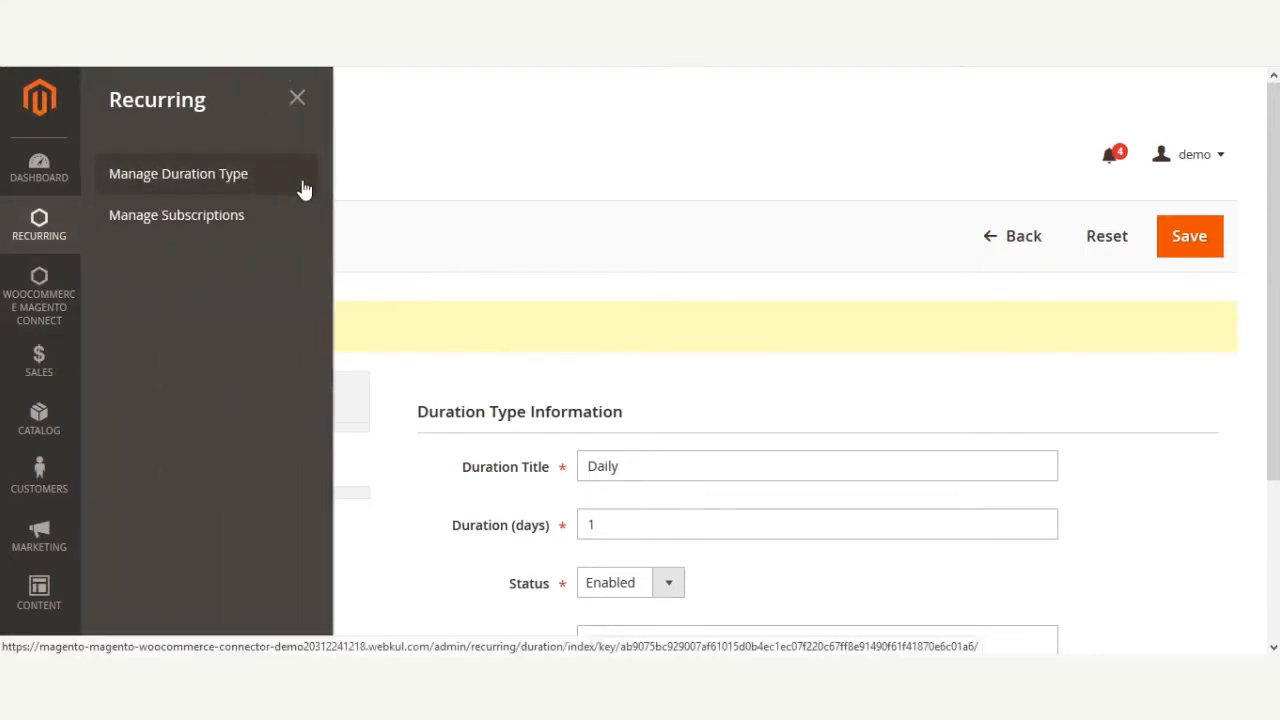
pyautogui.click(540, 163)
# Display the All Subscriptions list of the Recurring section and review its bulk actions without applying any
pyautogui.click(66, 240)
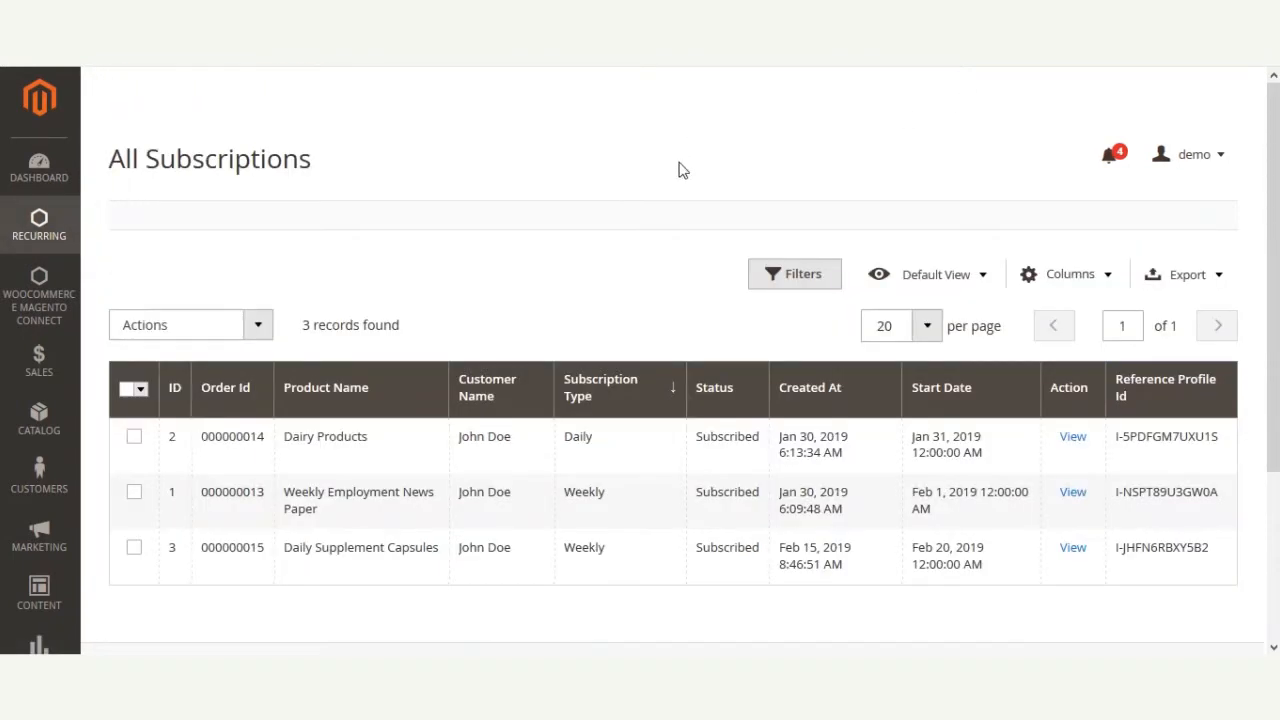
pyautogui.click(226, 326)
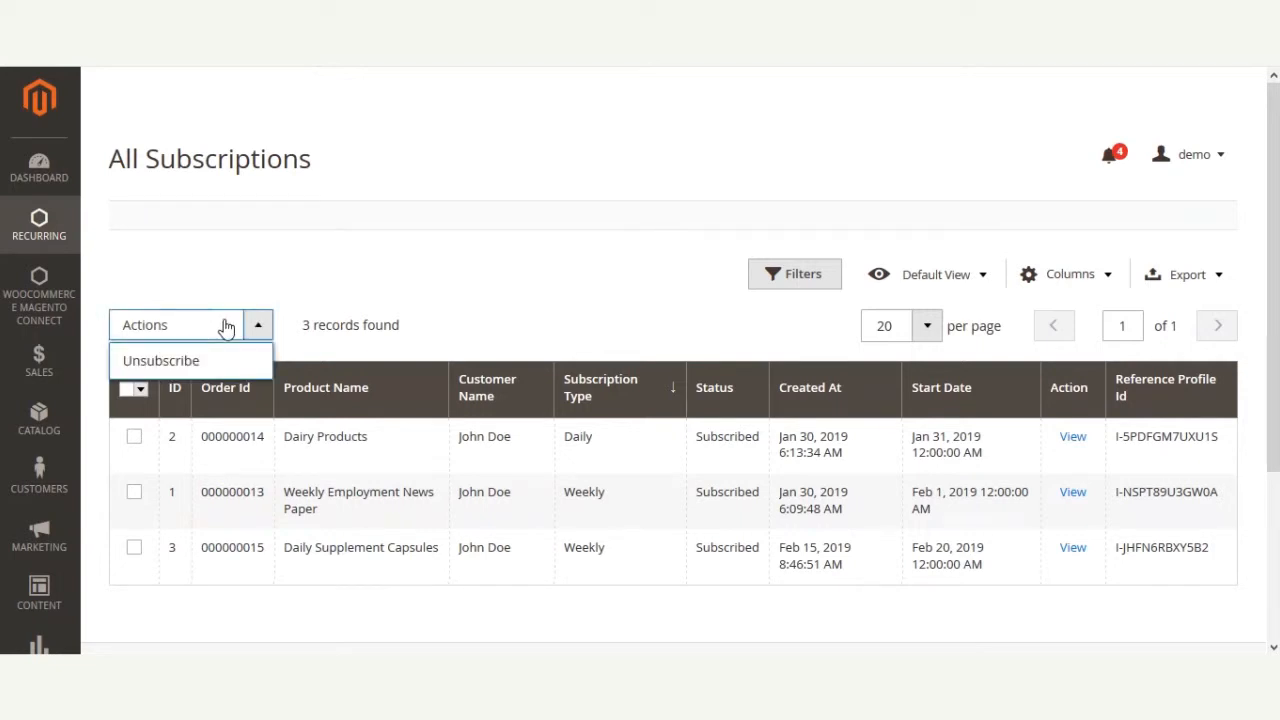
pyautogui.click(416, 276)
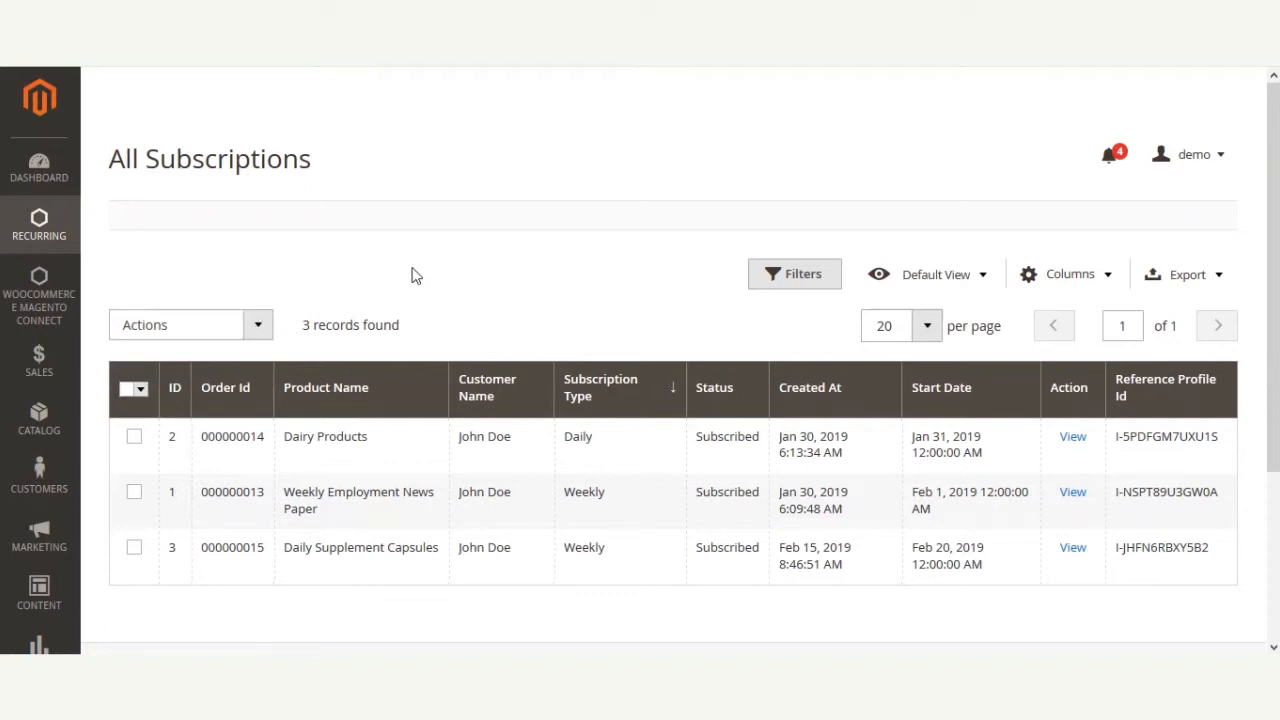
# Open the Daily subscription for Dairy Products and examine its type, start date, initial order, product, customer and creation date
pyautogui.rightClick(1073, 445)
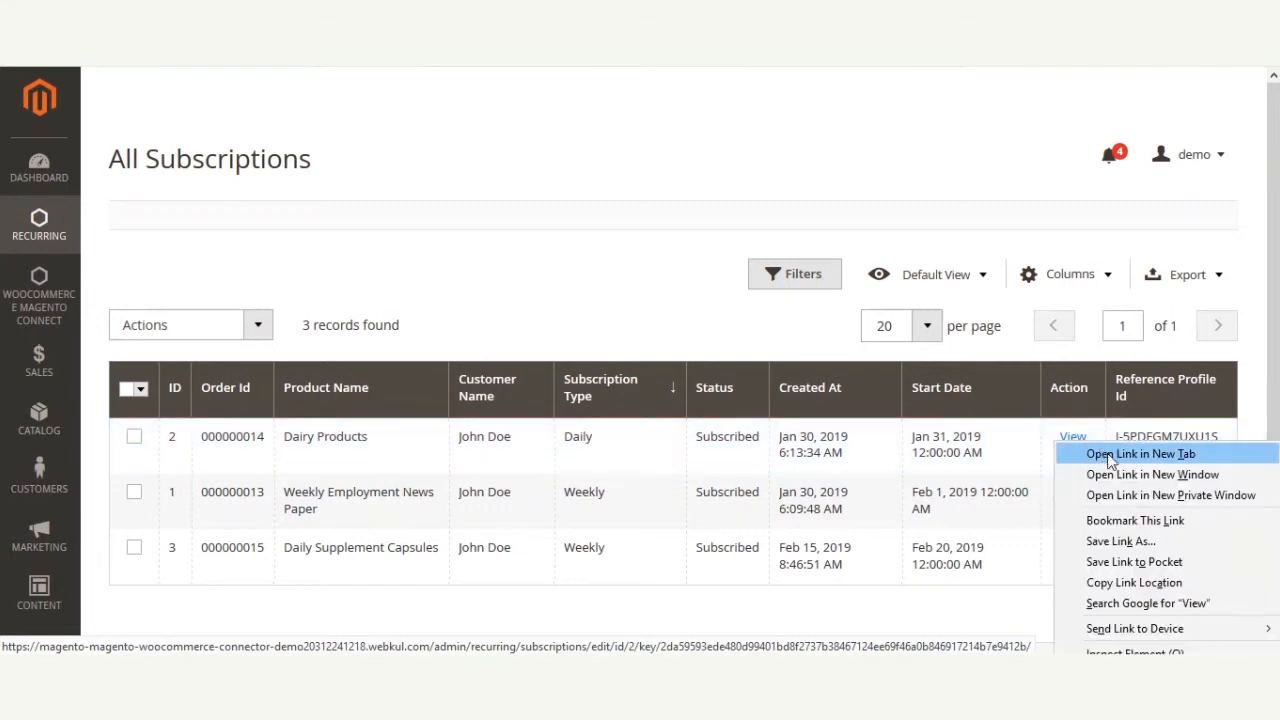
pyautogui.click(1085, 531)
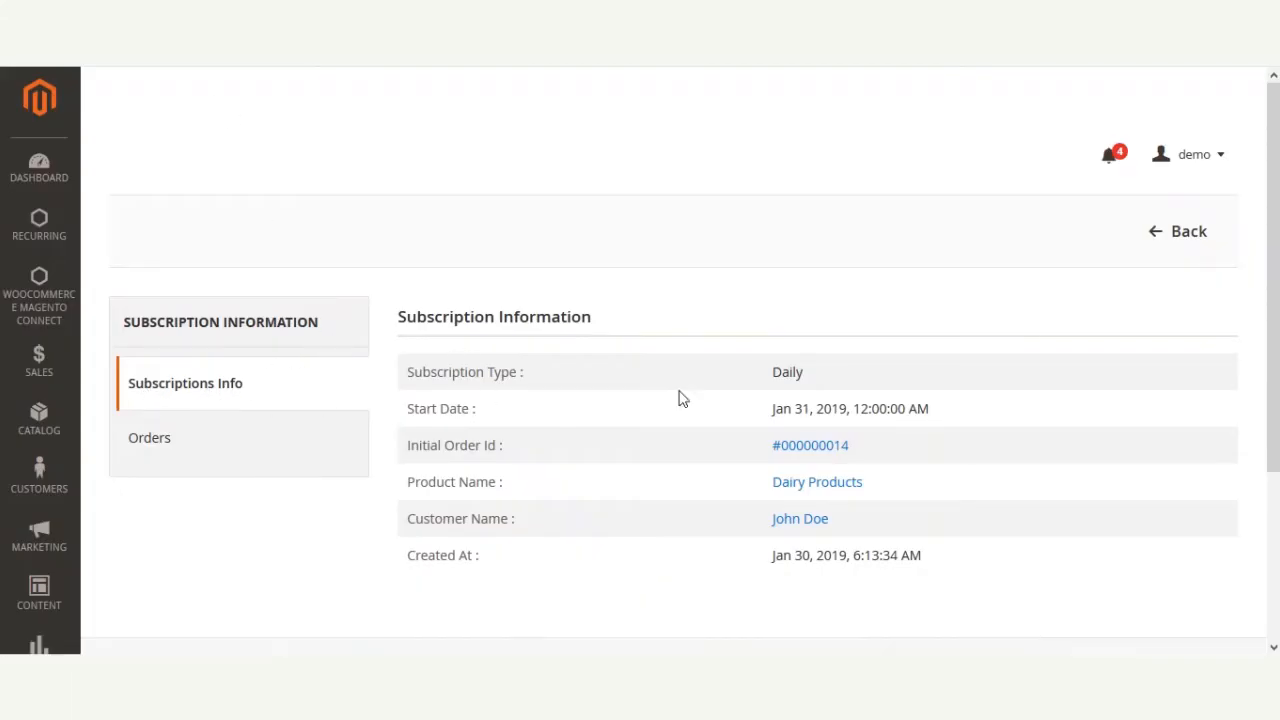
pyautogui.scroll(-2, 874, 330)
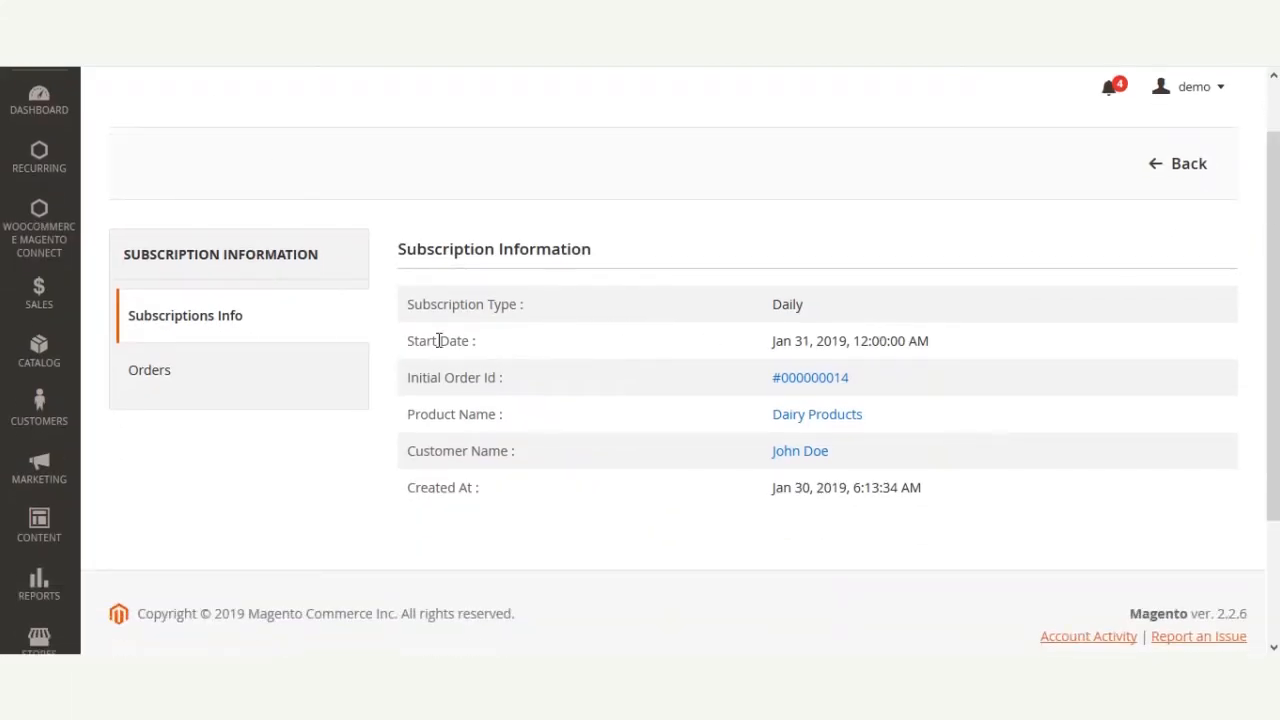
pyautogui.moveTo(420, 303); pyautogui.dragTo(522, 303)
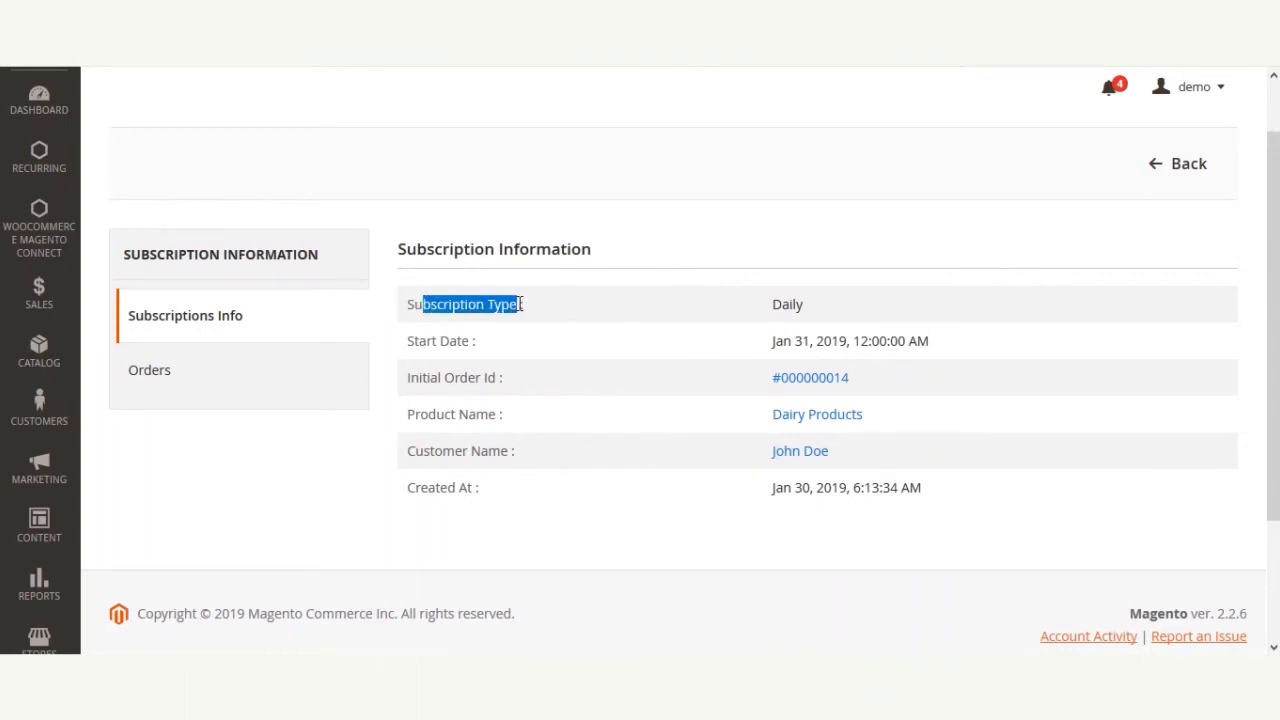
pyautogui.moveTo(427, 341); pyautogui.dragTo(497, 378)
pyautogui.moveTo(431, 414); pyautogui.dragTo(496, 416)
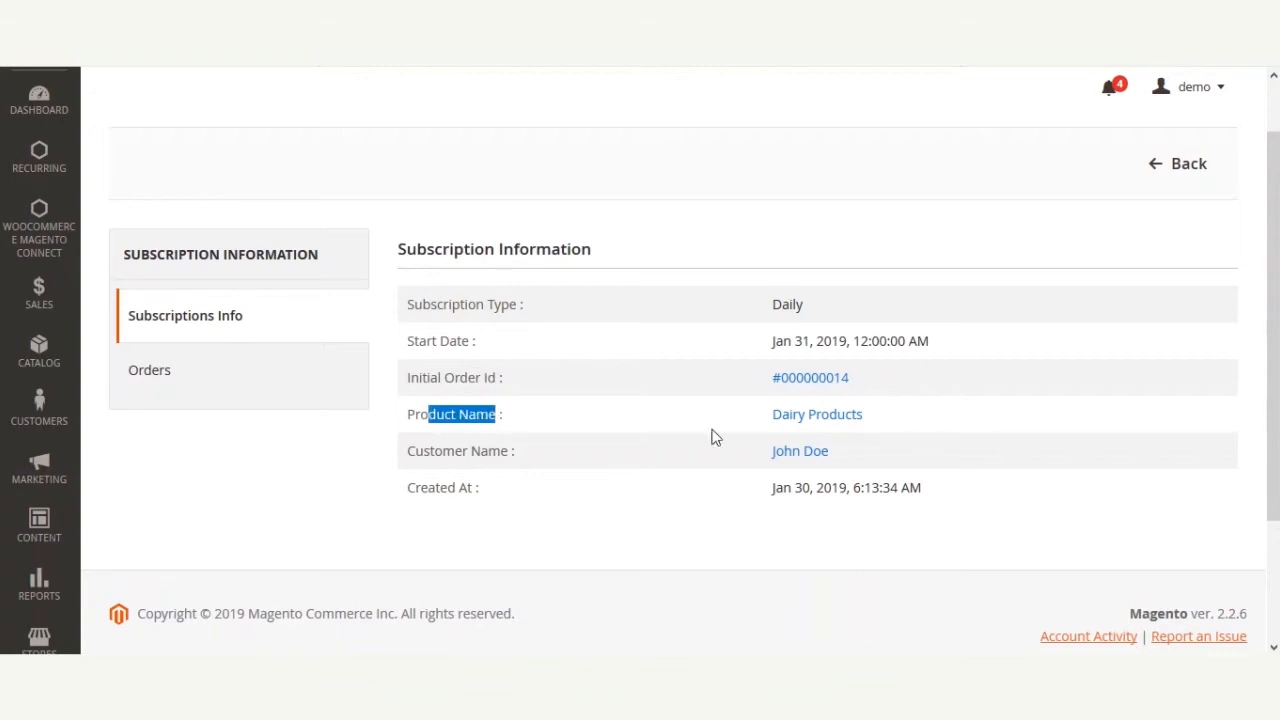
pyautogui.click(660, 432)
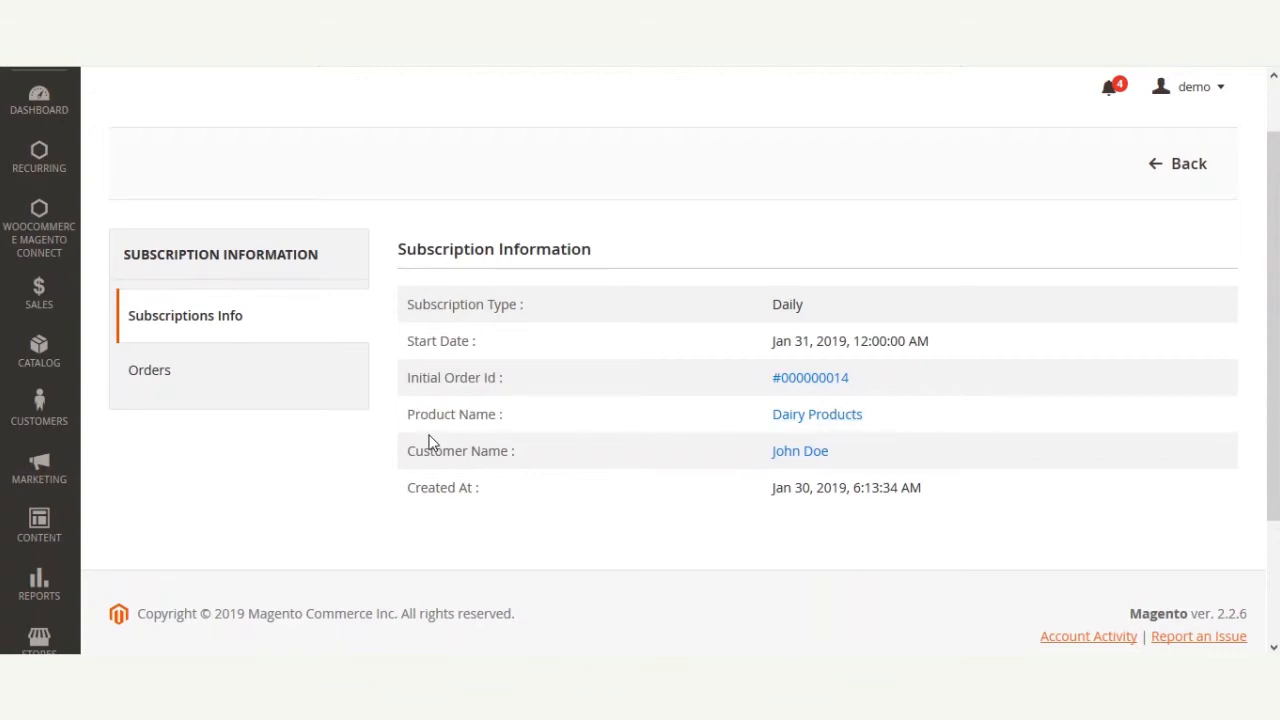
pyautogui.moveTo(418, 453); pyautogui.dragTo(520, 454)
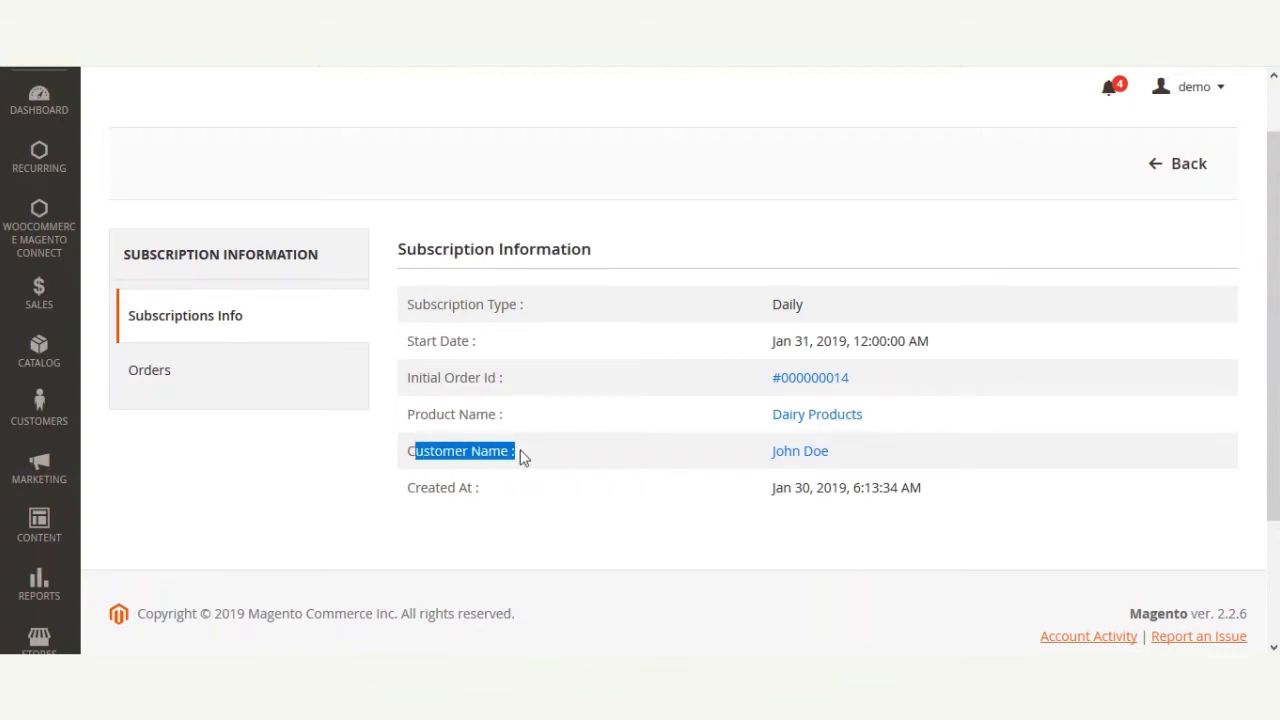
pyautogui.click(852, 458)
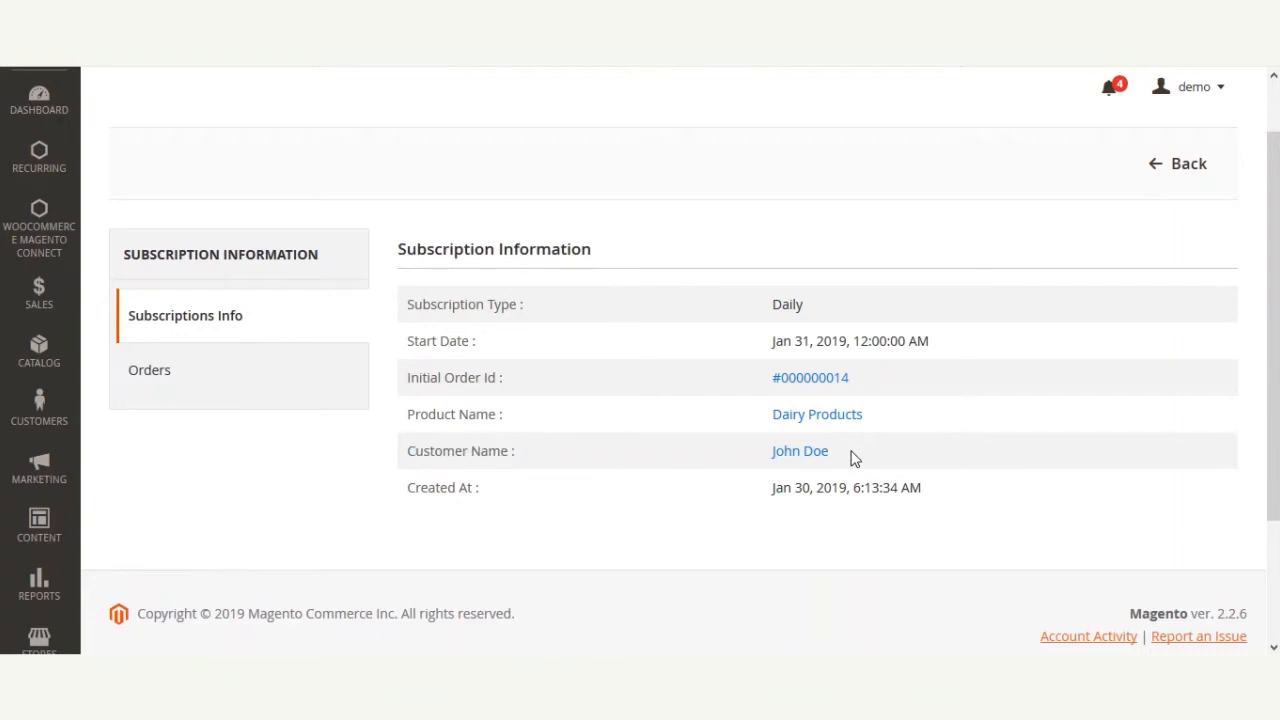
pyautogui.moveTo(770, 490); pyautogui.dragTo(922, 488)
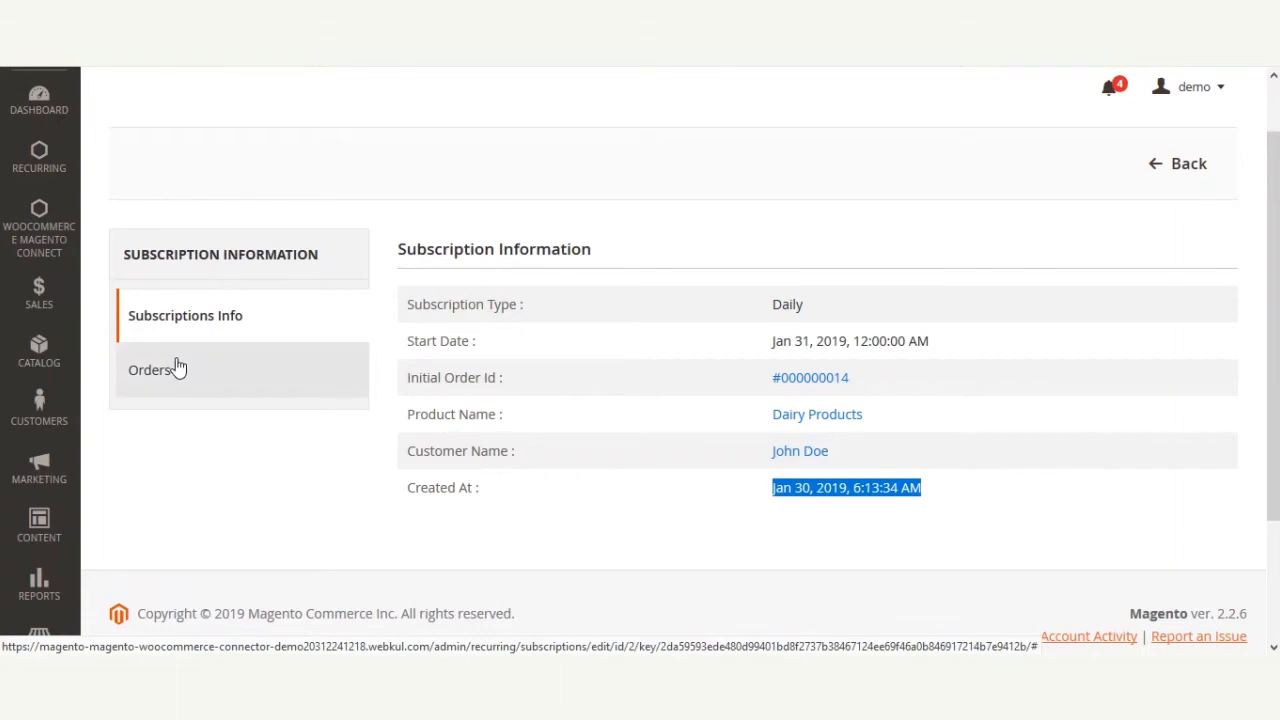
# Display the orders belonging to the Dairy Products subscription, then return to the All Subscriptions list
pyautogui.scroll(2, 160, 350)
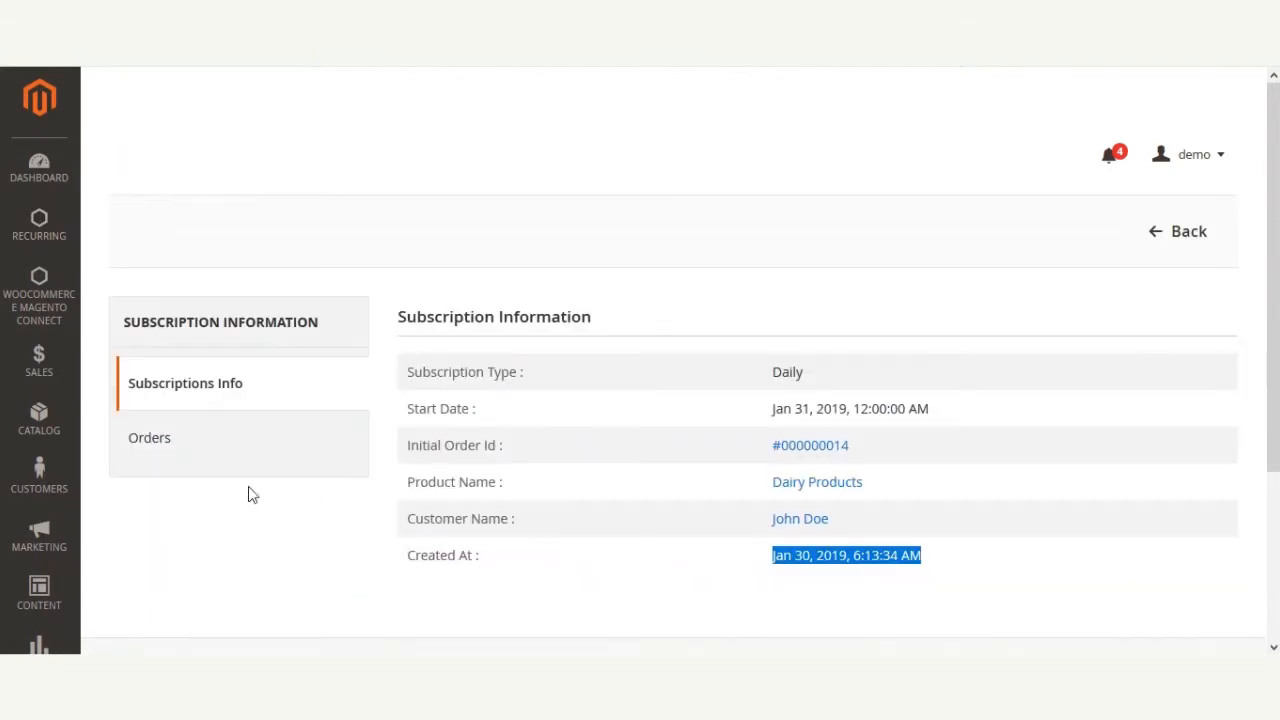
pyautogui.click(170, 443)
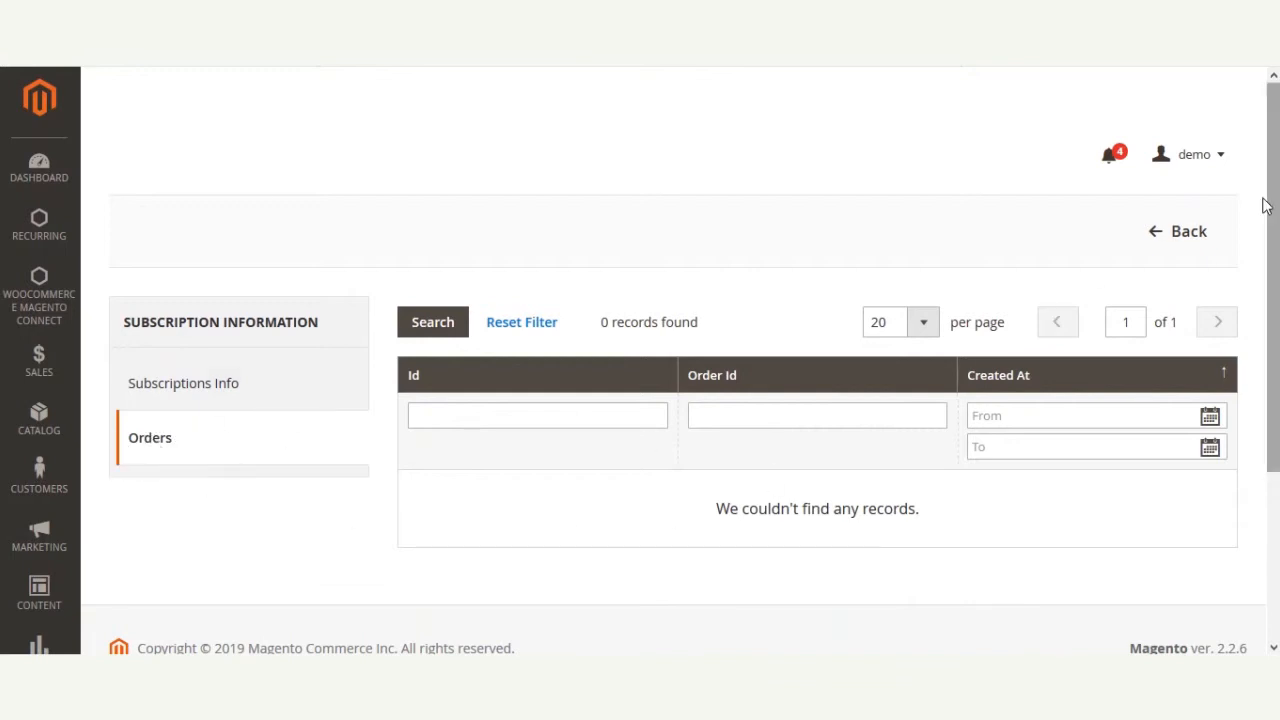
pyautogui.click(1157, 241)
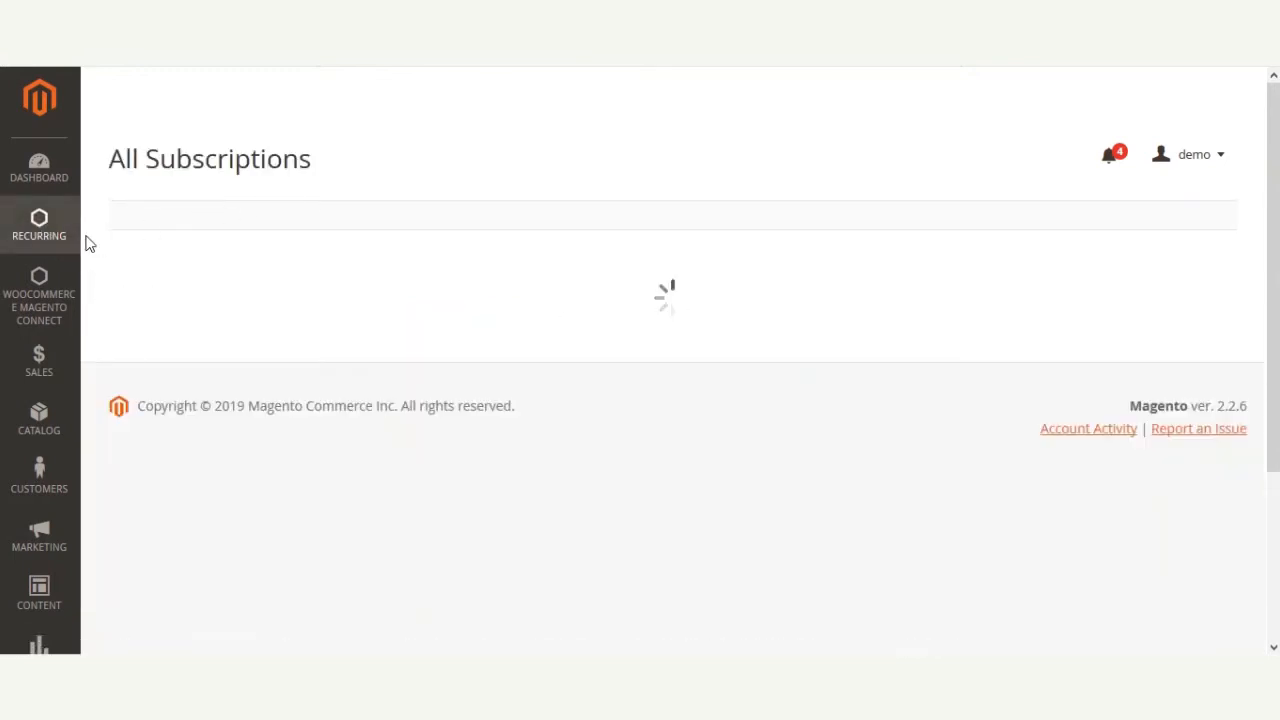
# Go to the catalog's Products list and start a new product
pyautogui.click(56, 232)
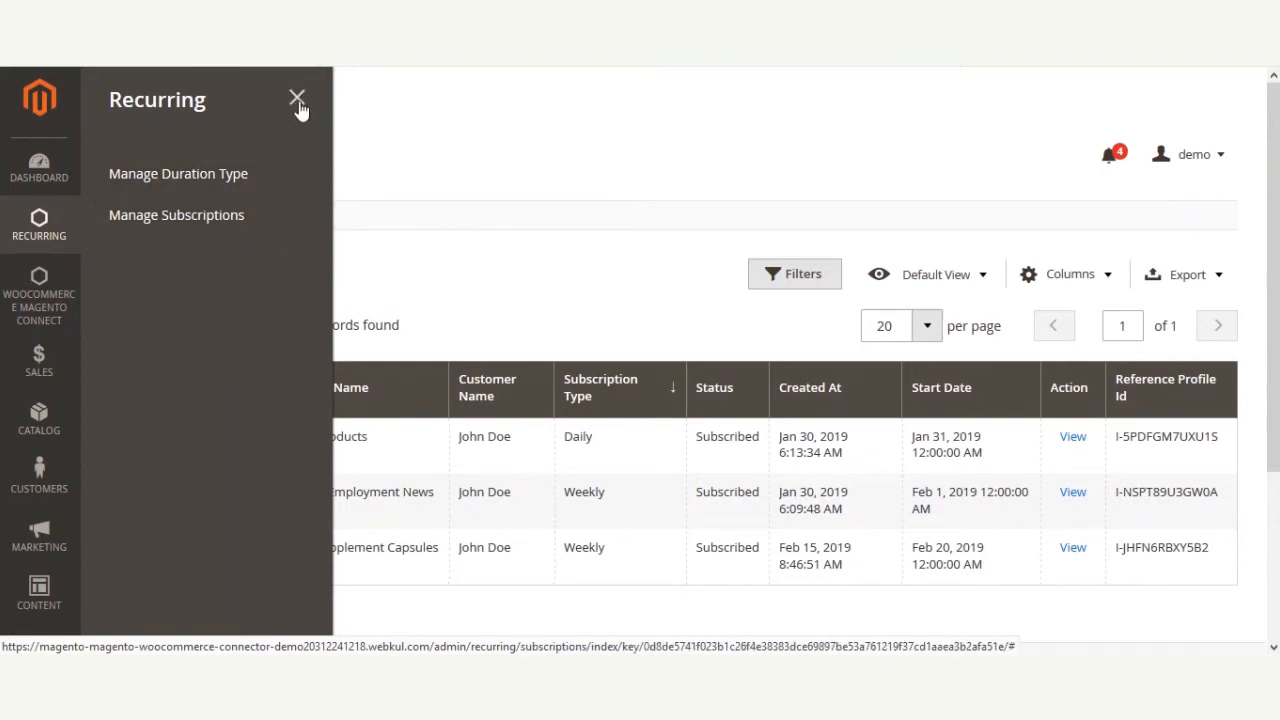
pyautogui.click(40, 433)
pyautogui.click(140, 178)
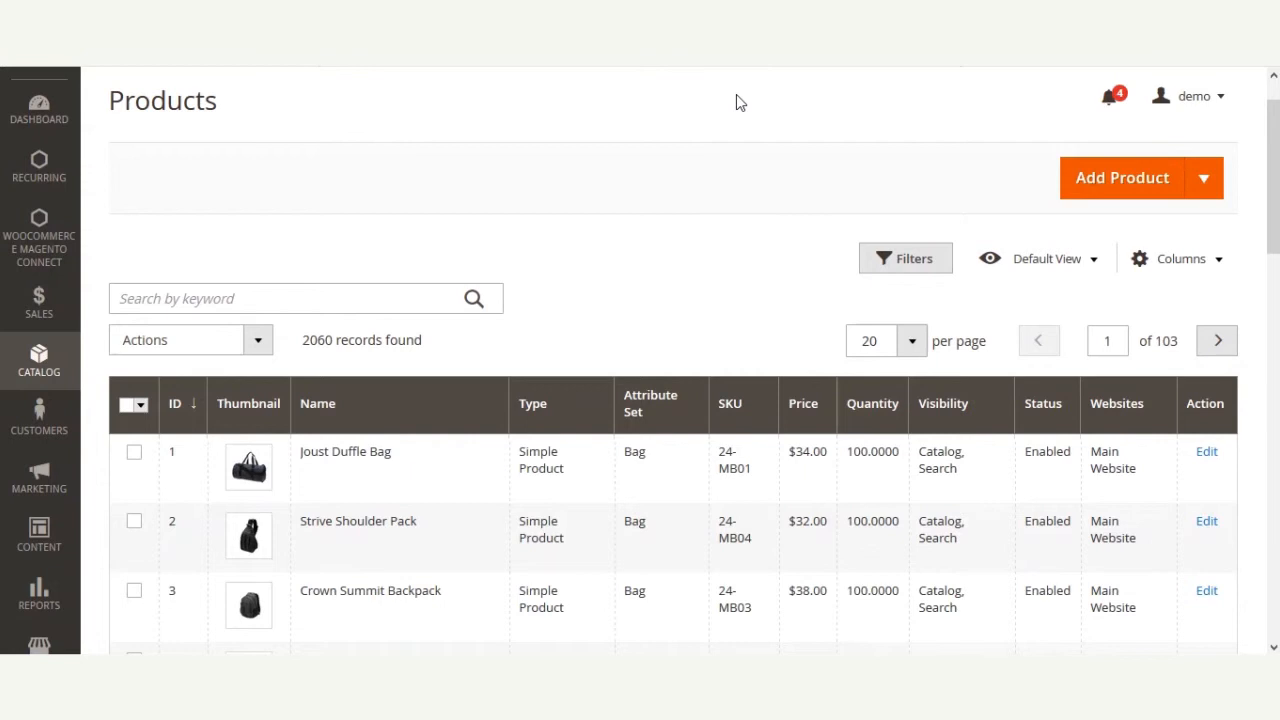
pyautogui.click(1130, 188)
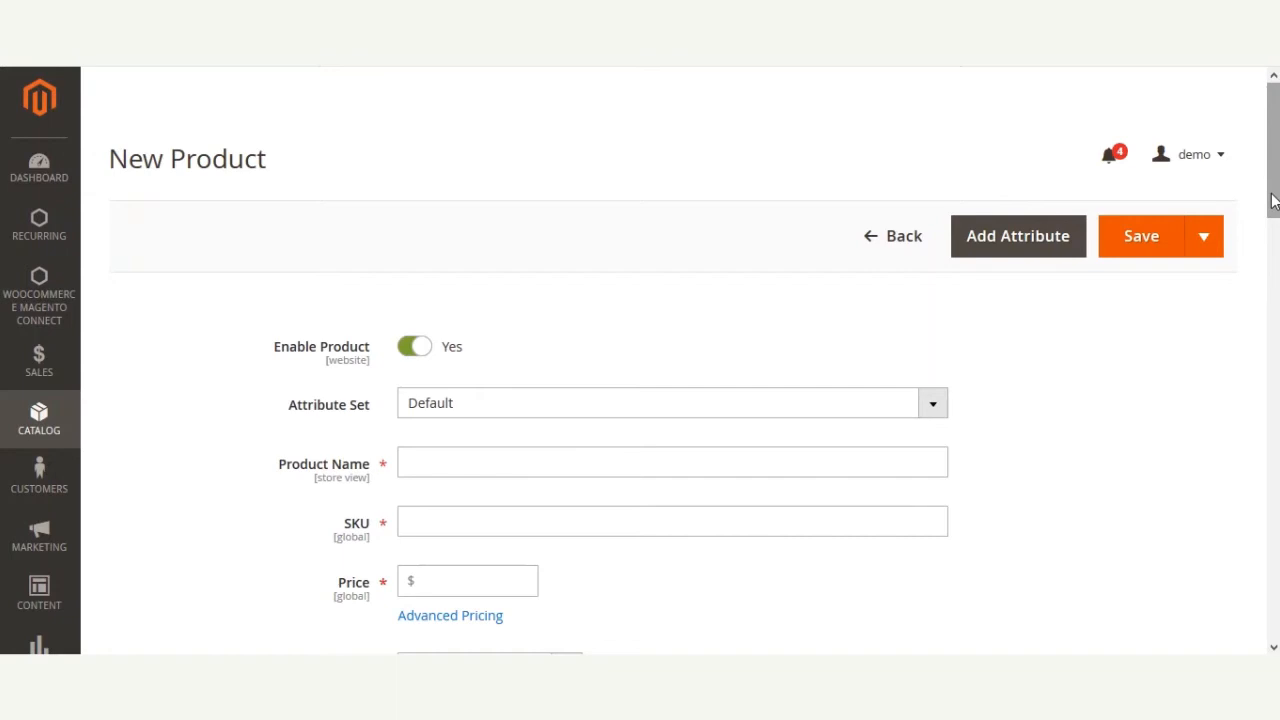
# Name the new product The Hindu - News Paper Subscription, with a matching SKU, a price of $2.75 and a quantity of 500
pyautogui.moveTo(1273, 200)
pyautogui.mouseDown()
pyautogui.moveTo(1274, 233)
pyautogui.moveTo(1266, 223)
pyautogui.mouseUp()
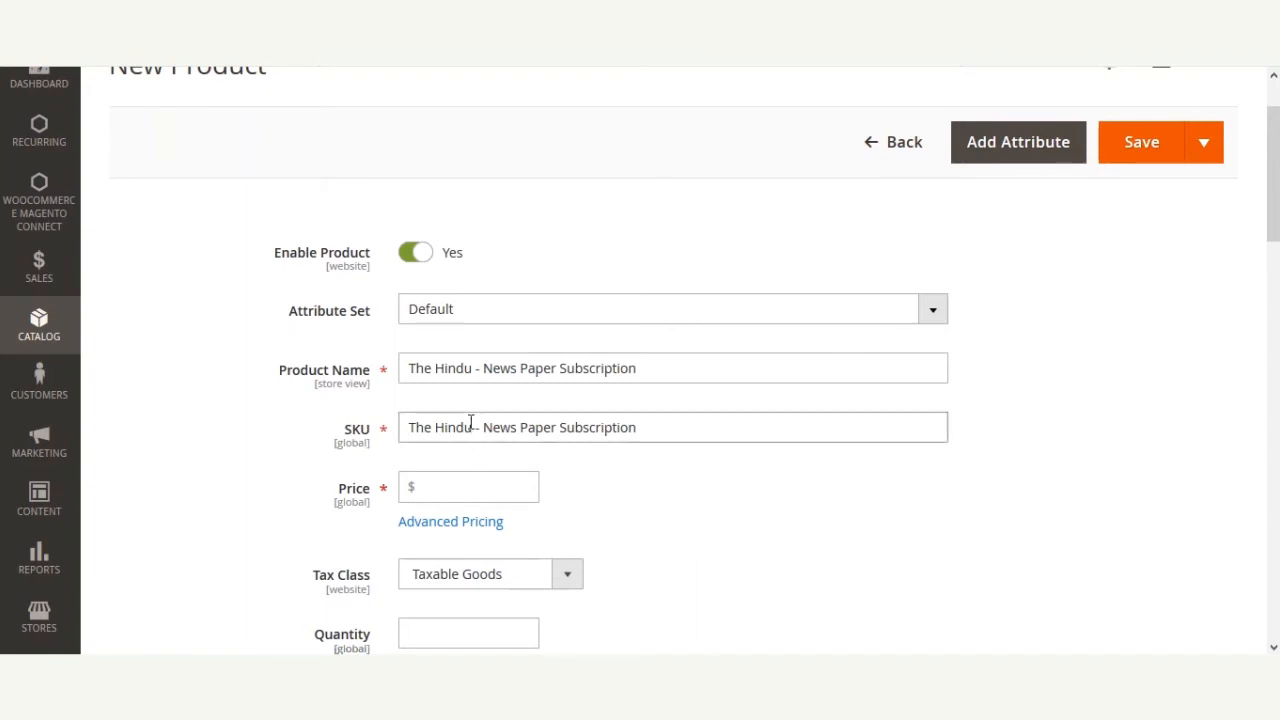
pyautogui.scroll(-2, 797, 520)
pyautogui.click(469, 289)
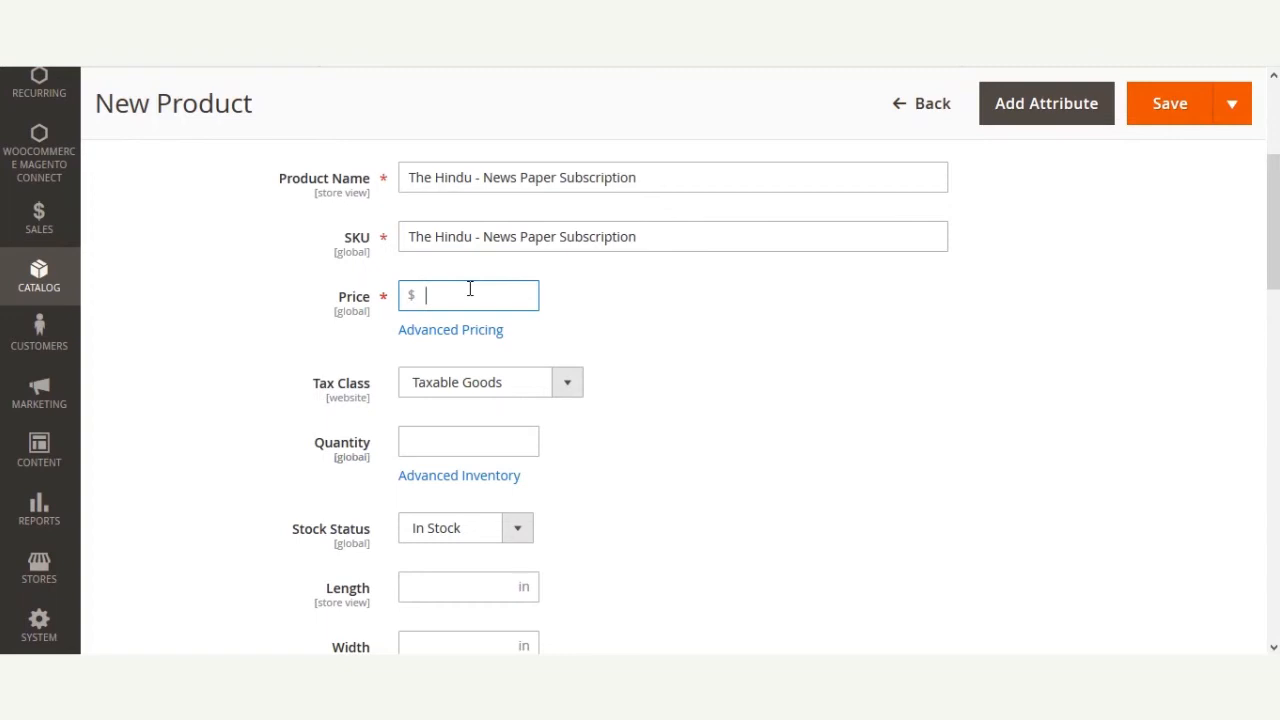
pyautogui.write('2.75')
pyautogui.click(481, 443)
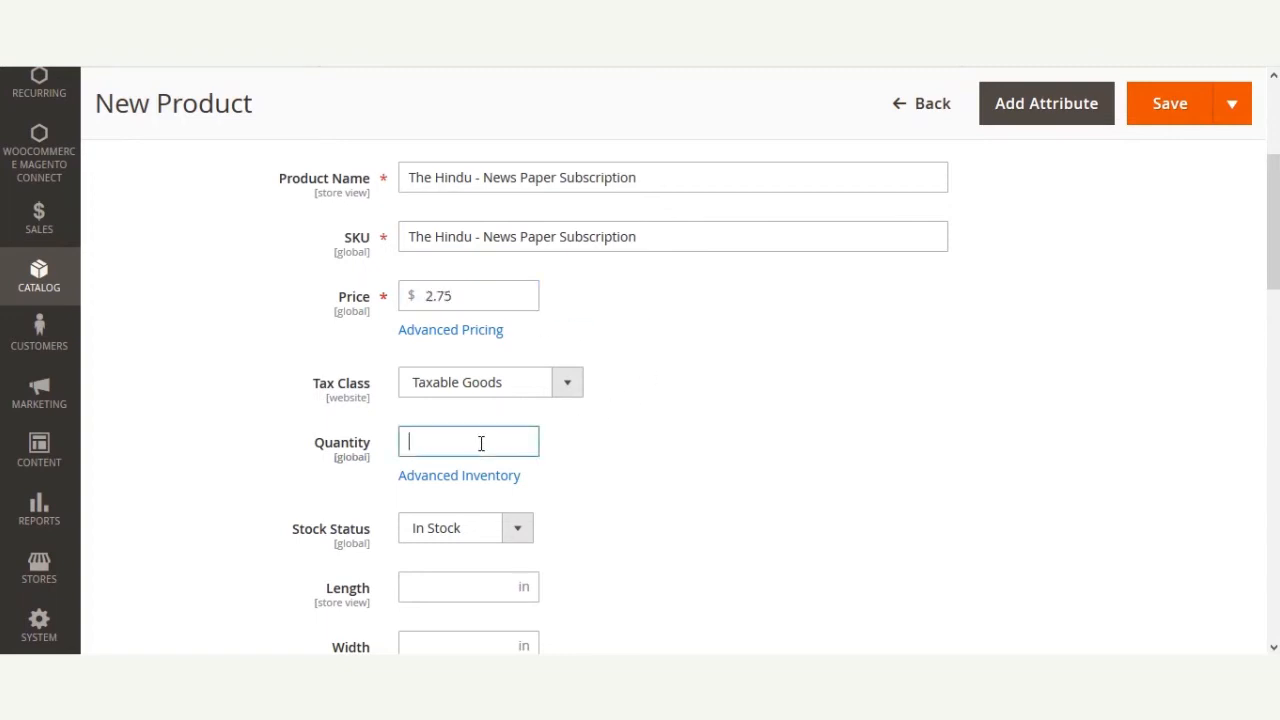
pyautogui.write('500')
pyautogui.scroll(-2, 420, 395)
pyautogui.click(654, 397)
# Assign the new product to the Subscriptions category
pyautogui.scroll(-4, 649, 403)
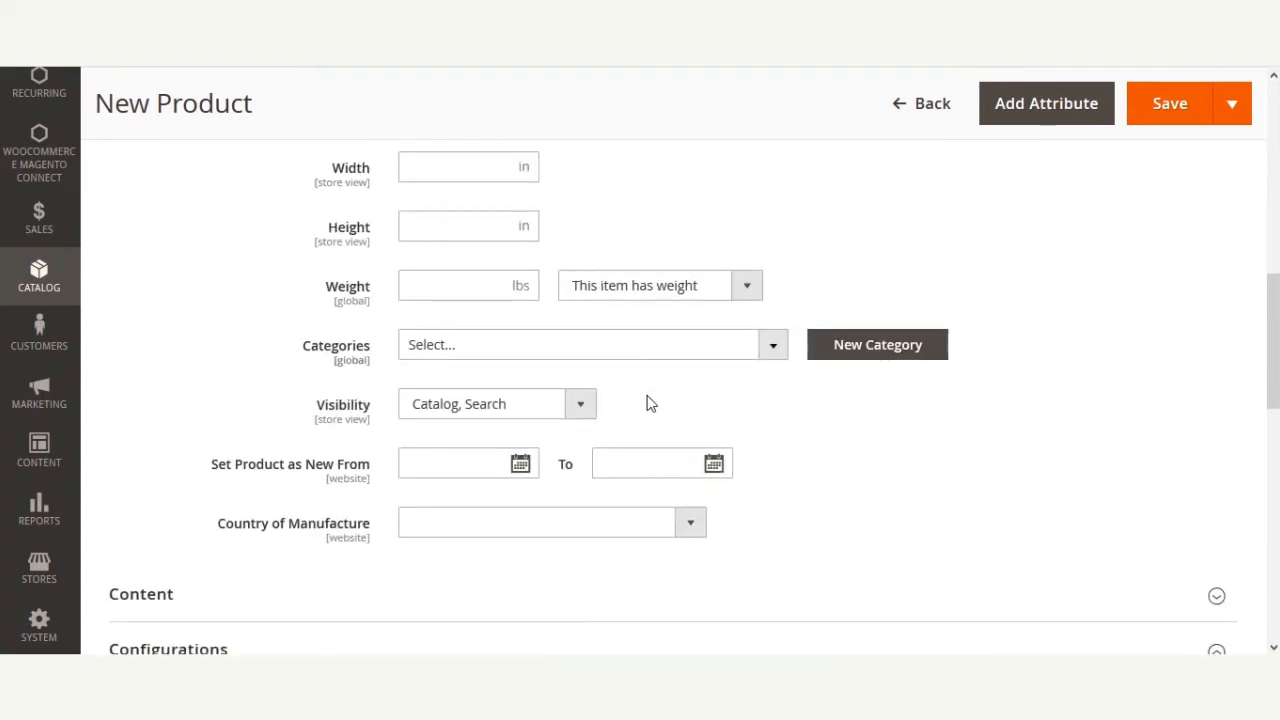
pyautogui.click(612, 252)
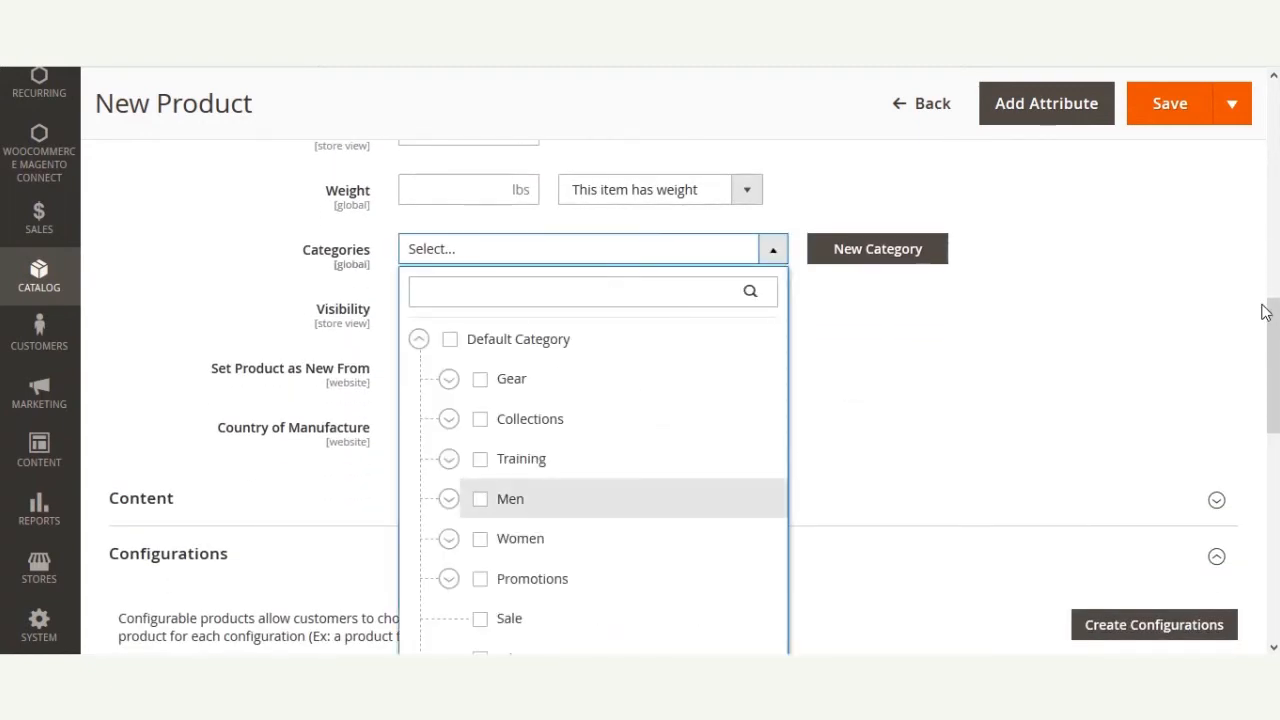
pyautogui.moveTo(1268, 314); pyautogui.dragTo(1270, 344)
pyautogui.scroll(-1, 600, 400)
pyautogui.click(480, 459)
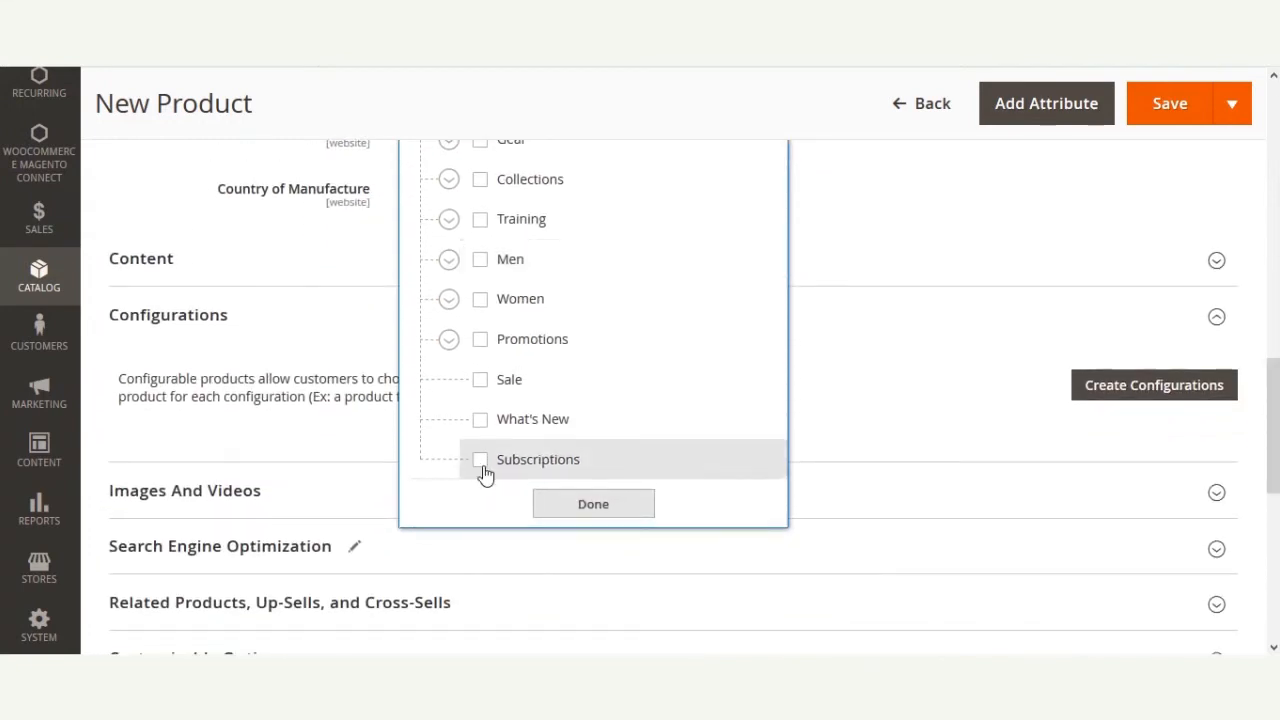
pyautogui.click(593, 505)
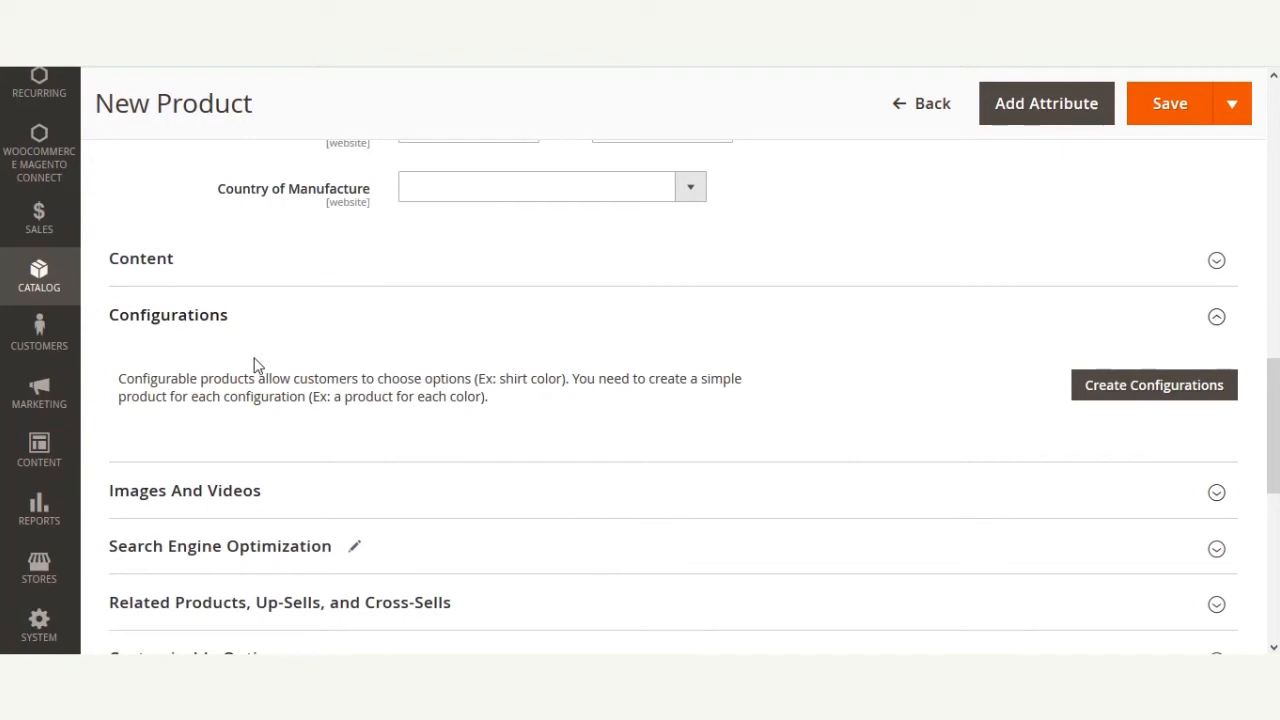
# Upload index.jpg from the Desktop as the new product's image
pyautogui.scroll(-3, 924, 478)
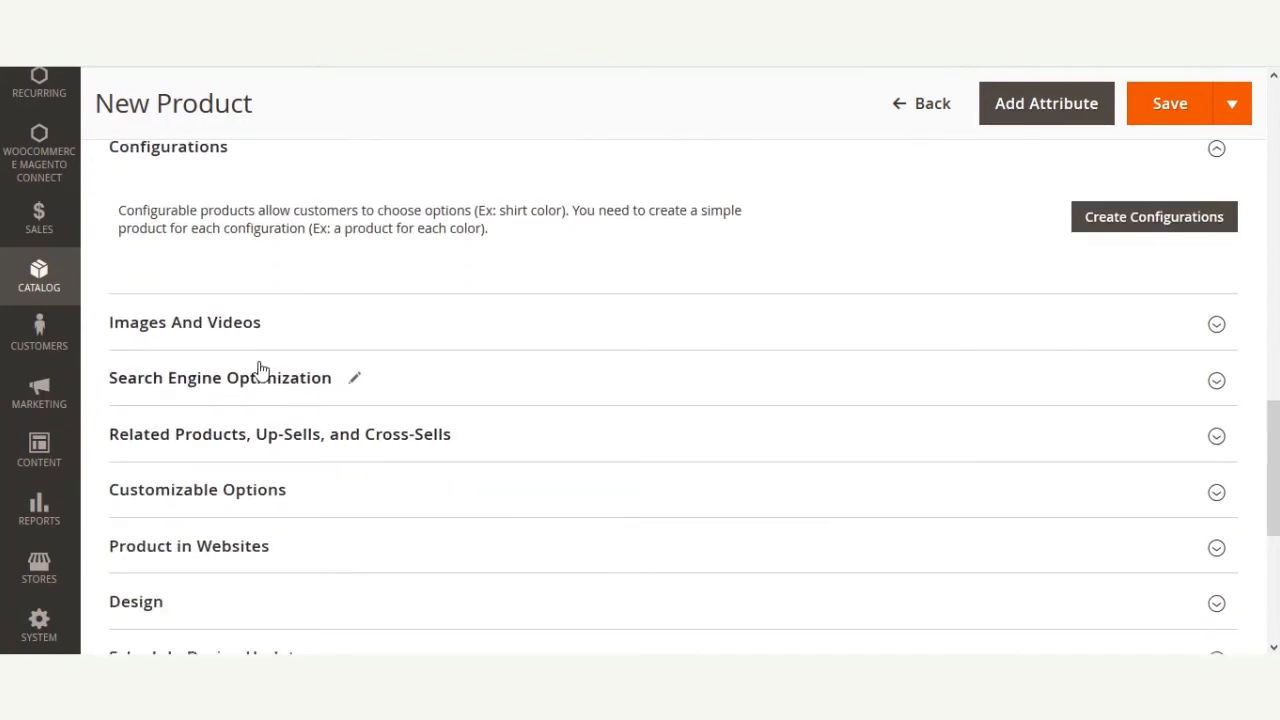
pyautogui.click(180, 340)
pyautogui.click(183, 520)
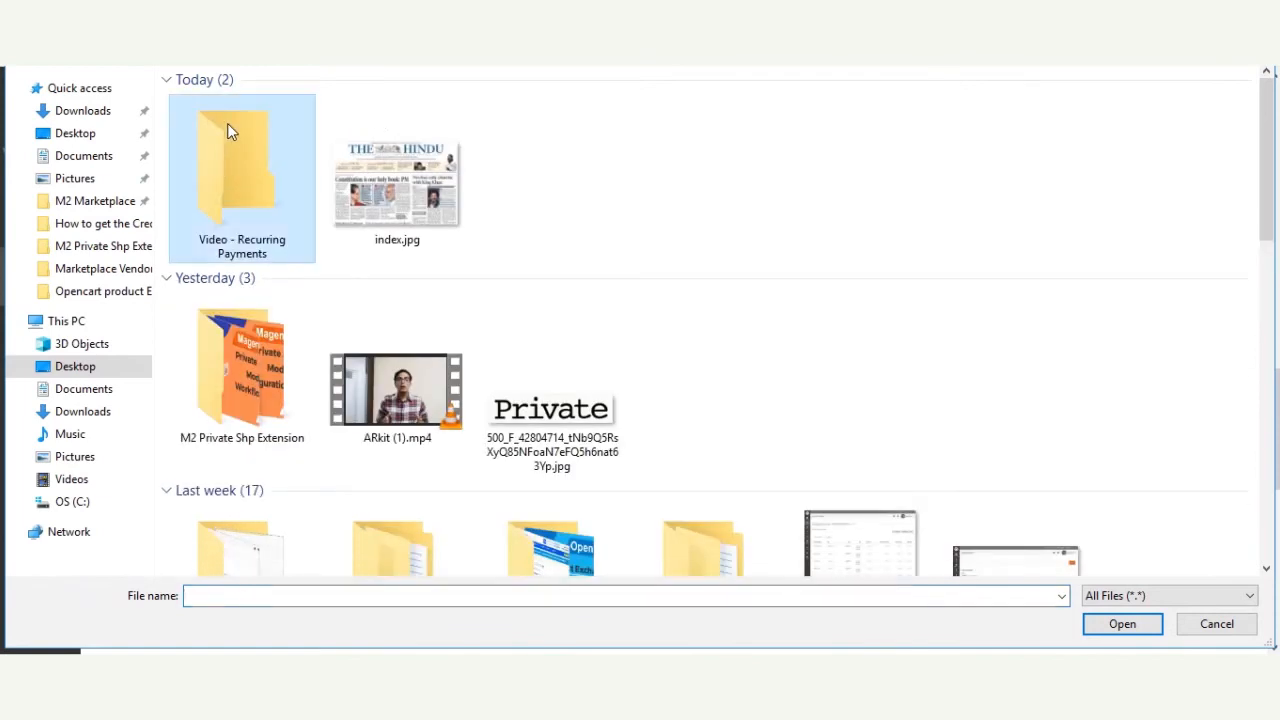
pyautogui.click(455, 170)
pyautogui.doubleClick(455, 170)
# Set the Subscription option in the product's Subscription Configuration to Yes
pyautogui.scroll(-5, 486, 431)
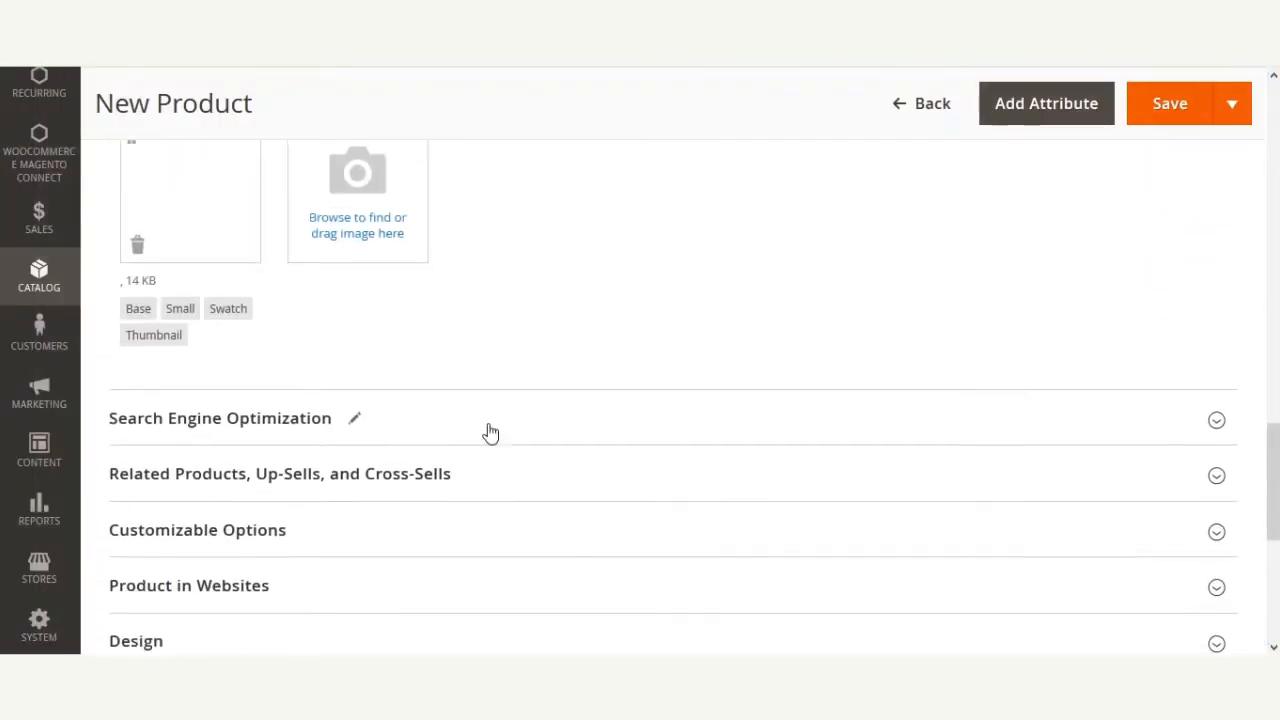
pyautogui.scroll(-3, 455, 441)
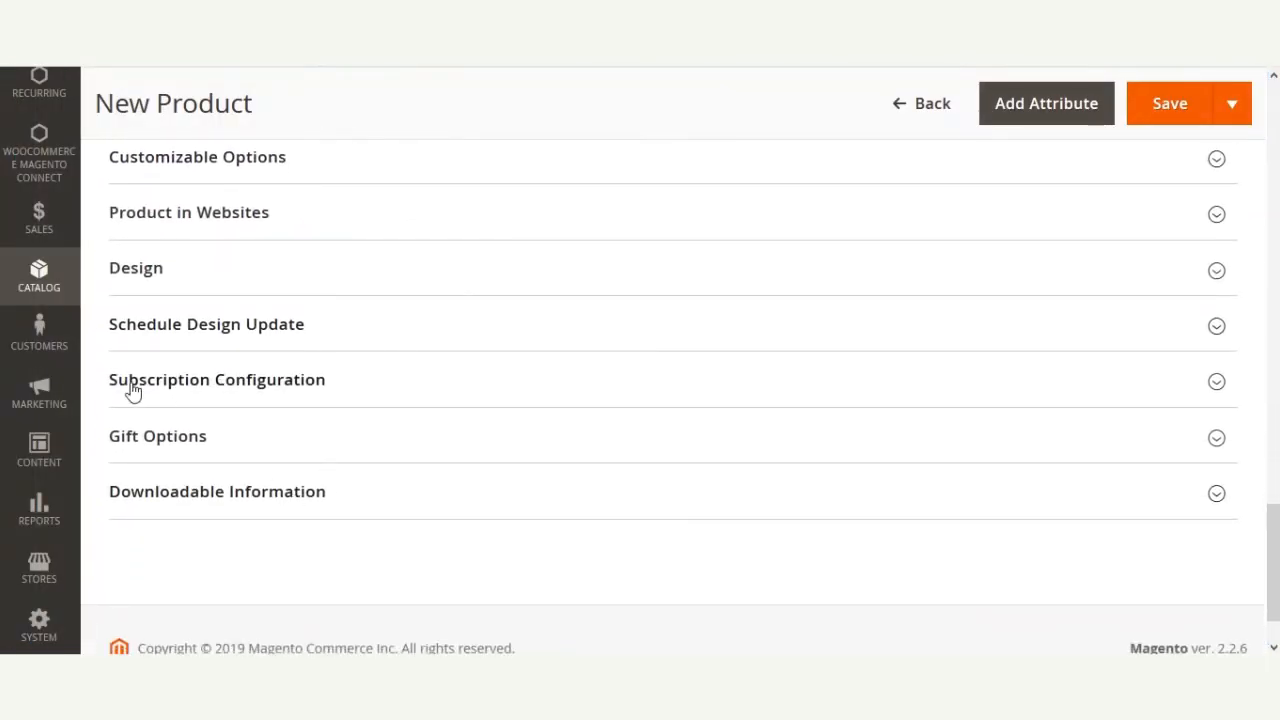
pyautogui.click(256, 397)
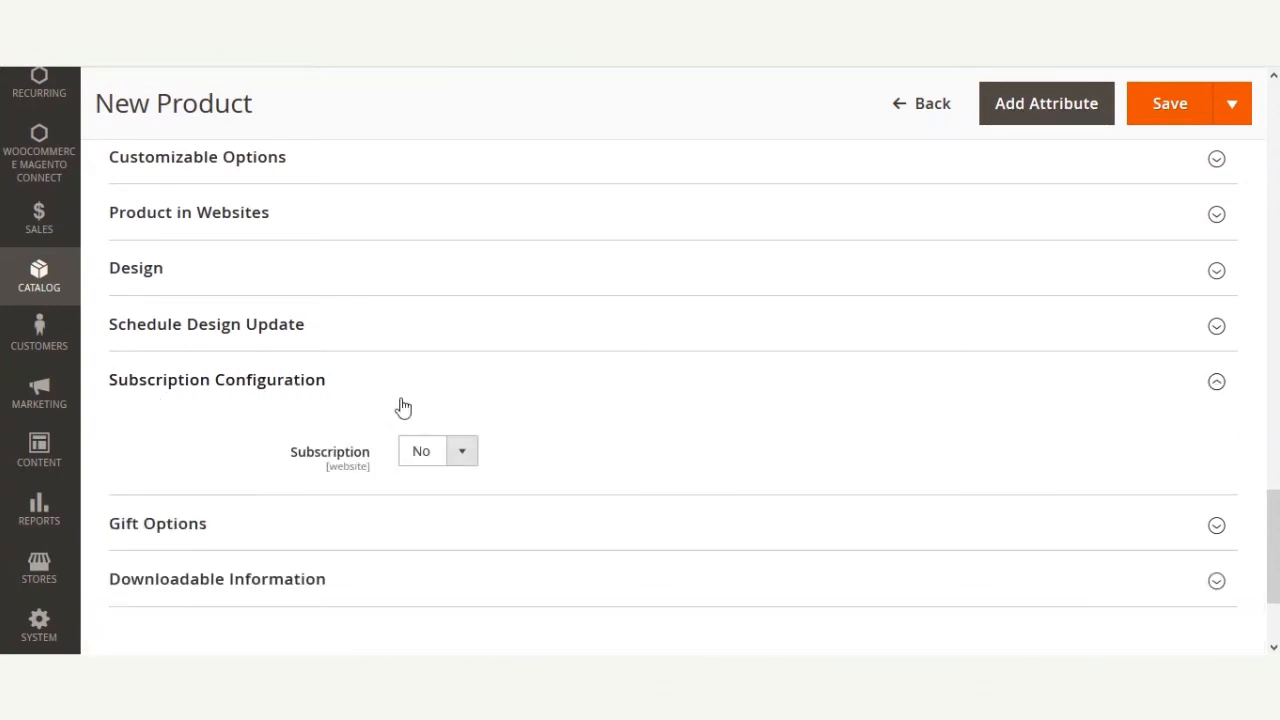
pyautogui.click(453, 463)
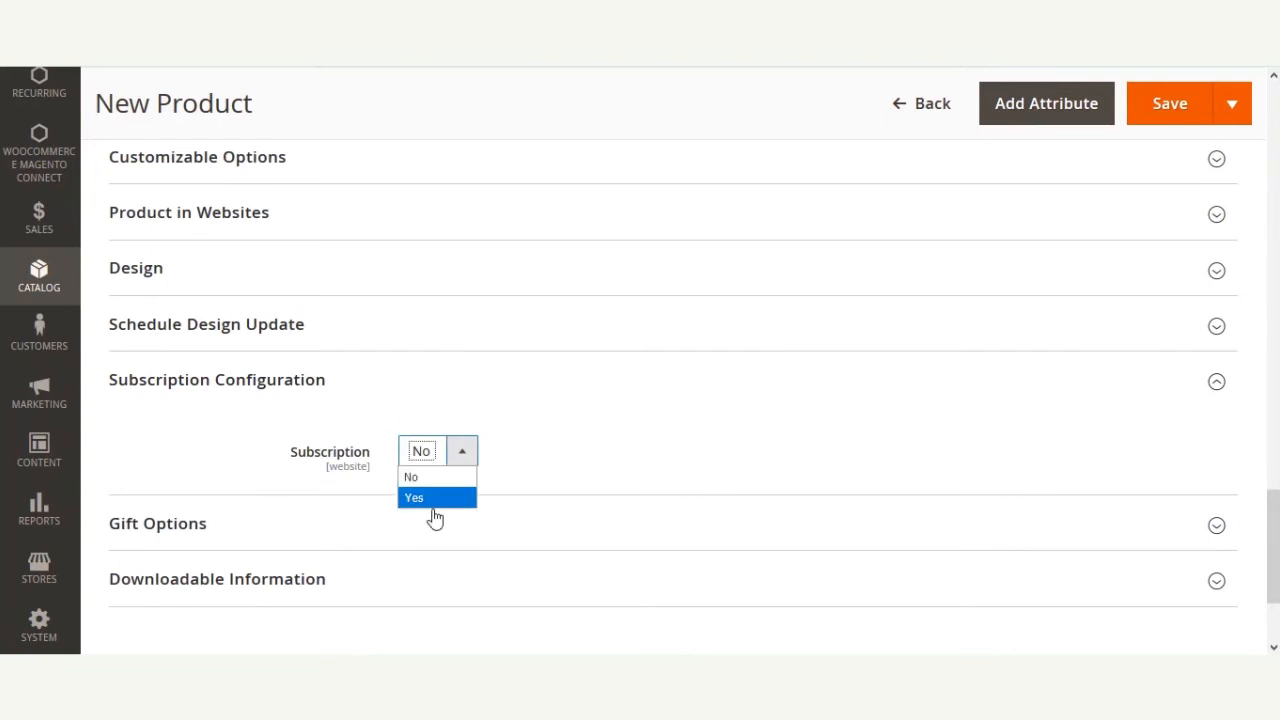
pyautogui.click(436, 500)
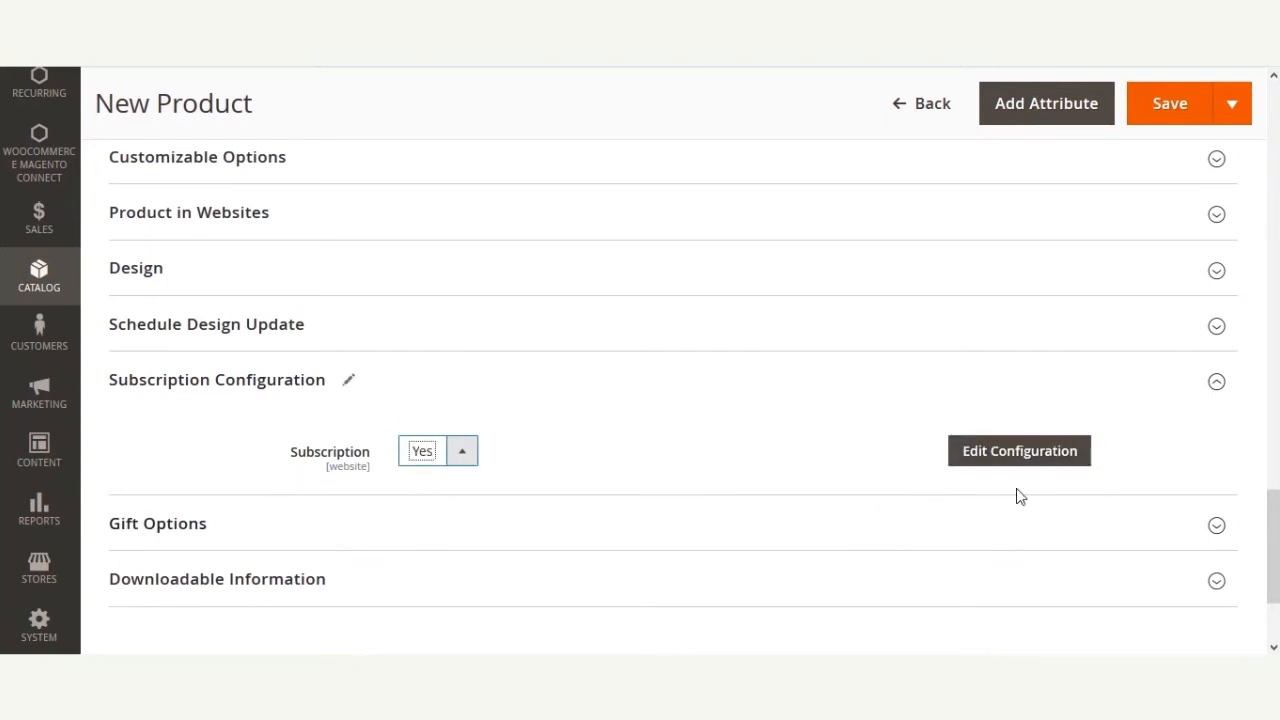
# Choose only the Monthly subscription type, titled News Paper Subscription and described as The Hindu - News Paper Subscription
pyautogui.click(1035, 462)
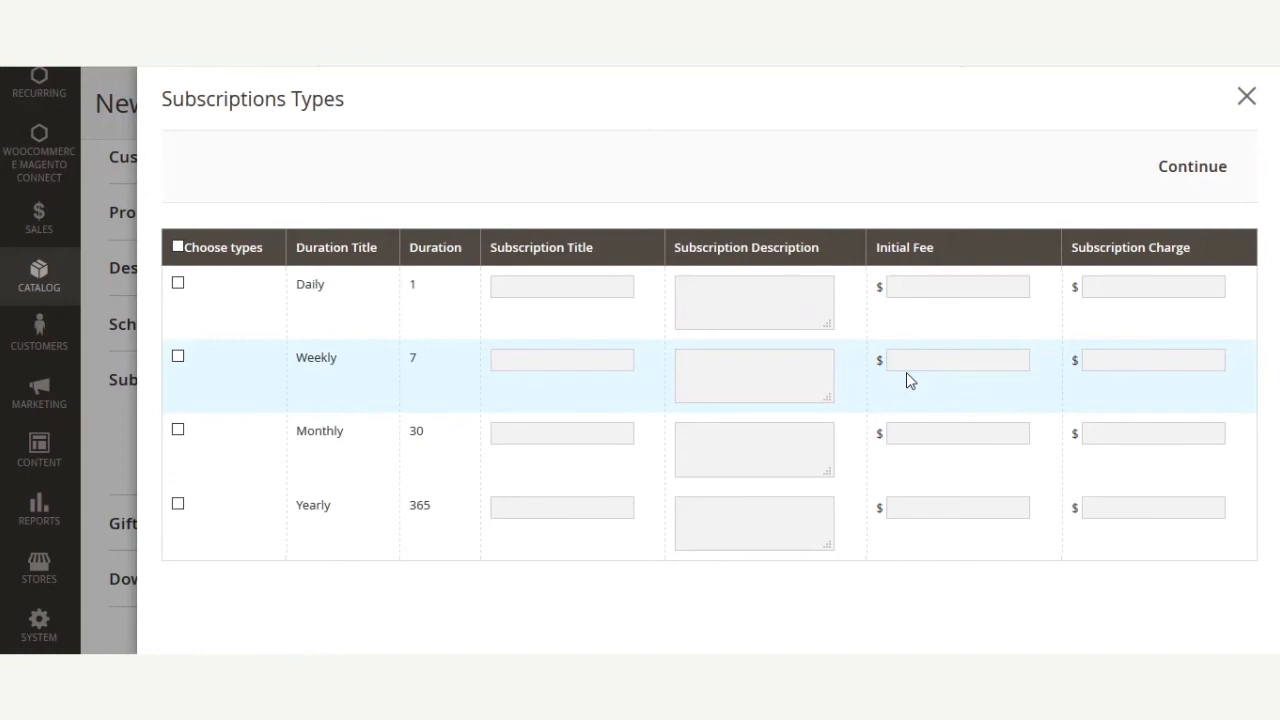
pyautogui.click(178, 360)
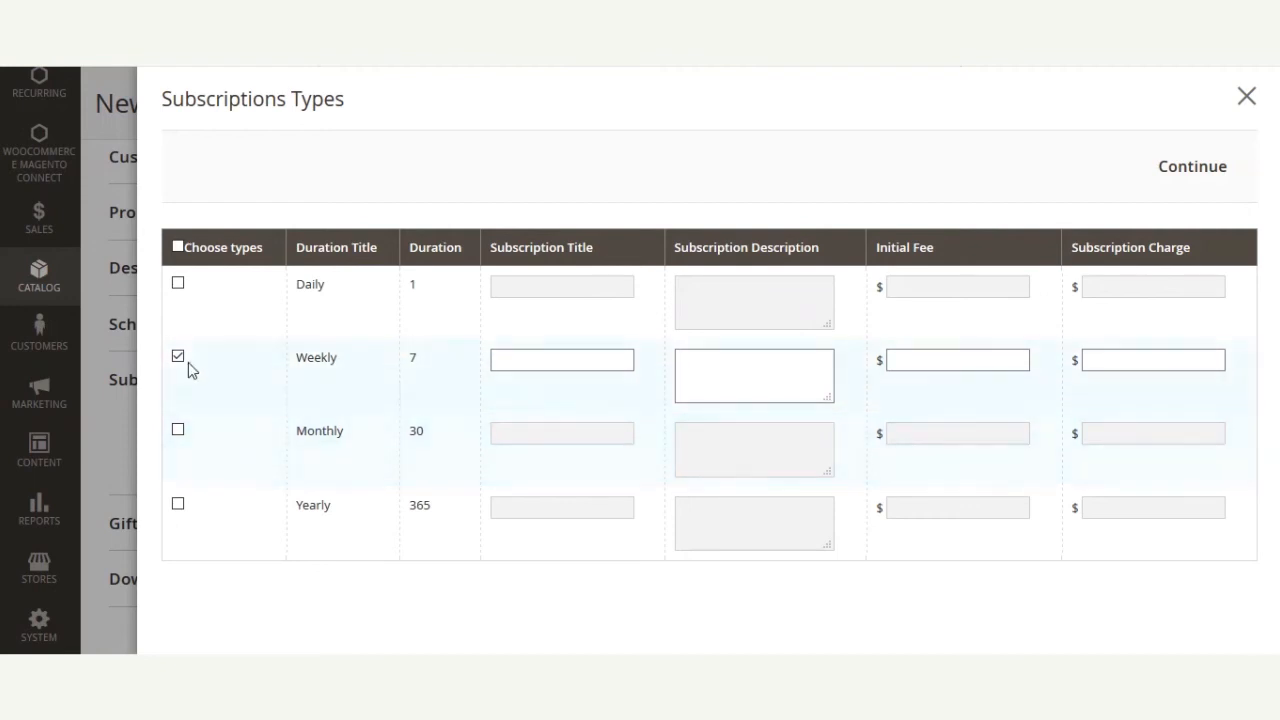
pyautogui.click(178, 357)
pyautogui.click(178, 429)
pyautogui.click(570, 430)
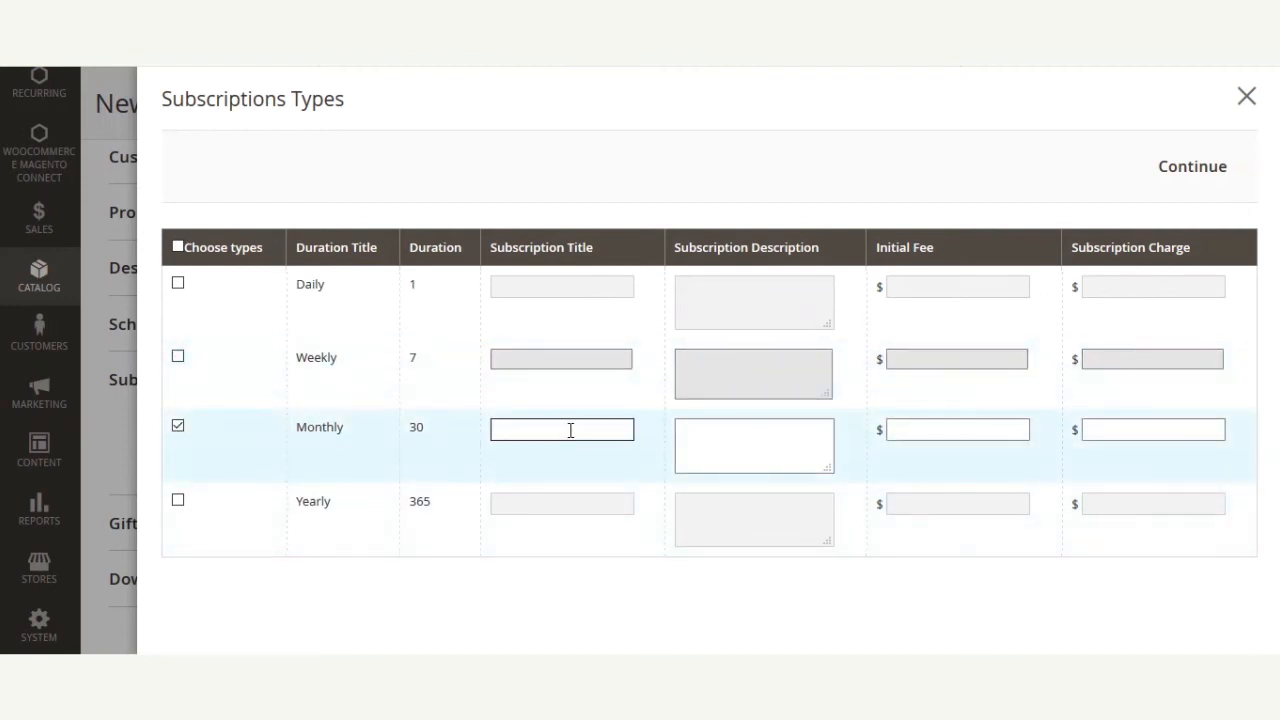
pyautogui.write('News Paper Subscription')
pyautogui.click(736, 446)
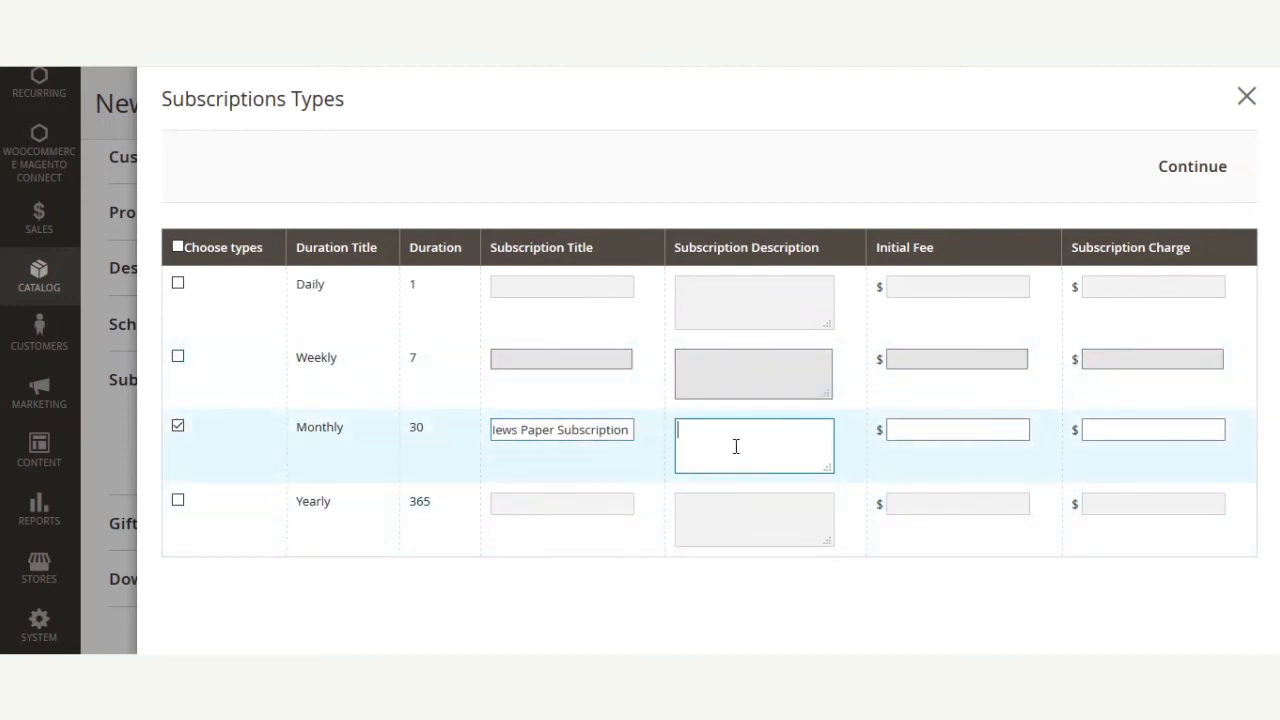
pyautogui.write('The Hindu - News Paper Subscription')
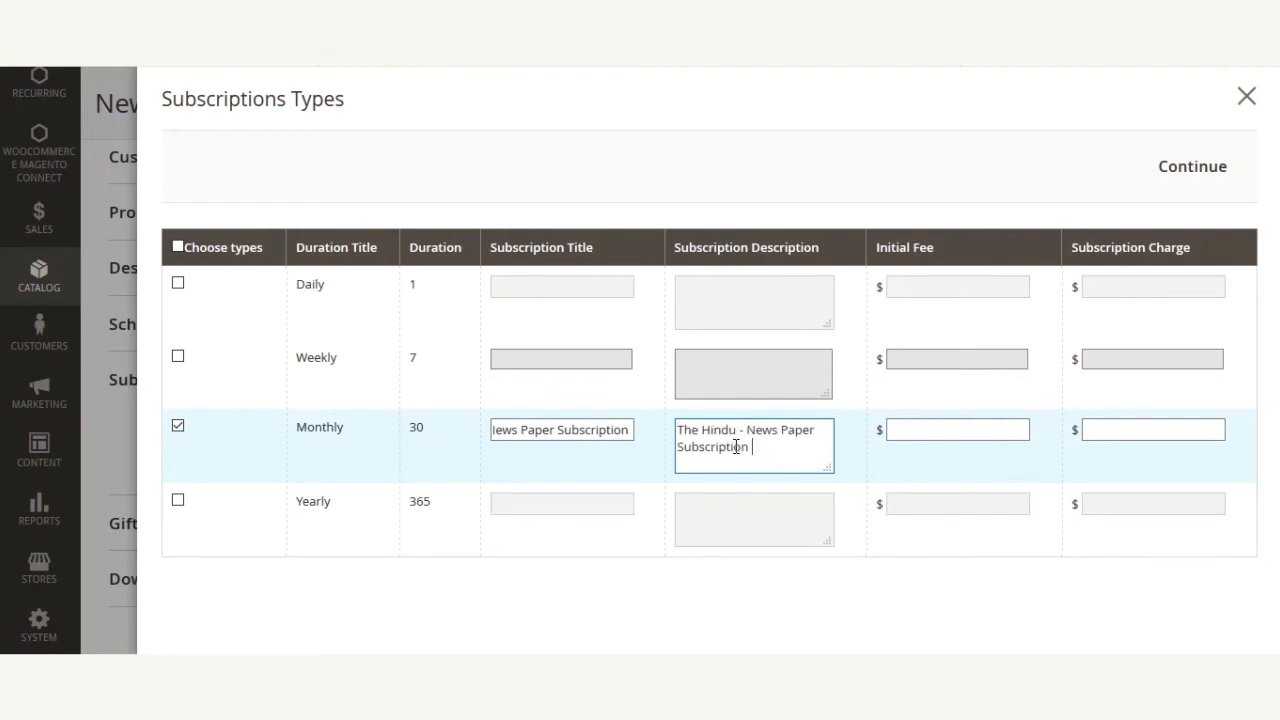
# Set the Monthly subscription's initial fee to $2 and its subscription charge to $75
pyautogui.click(974, 437)
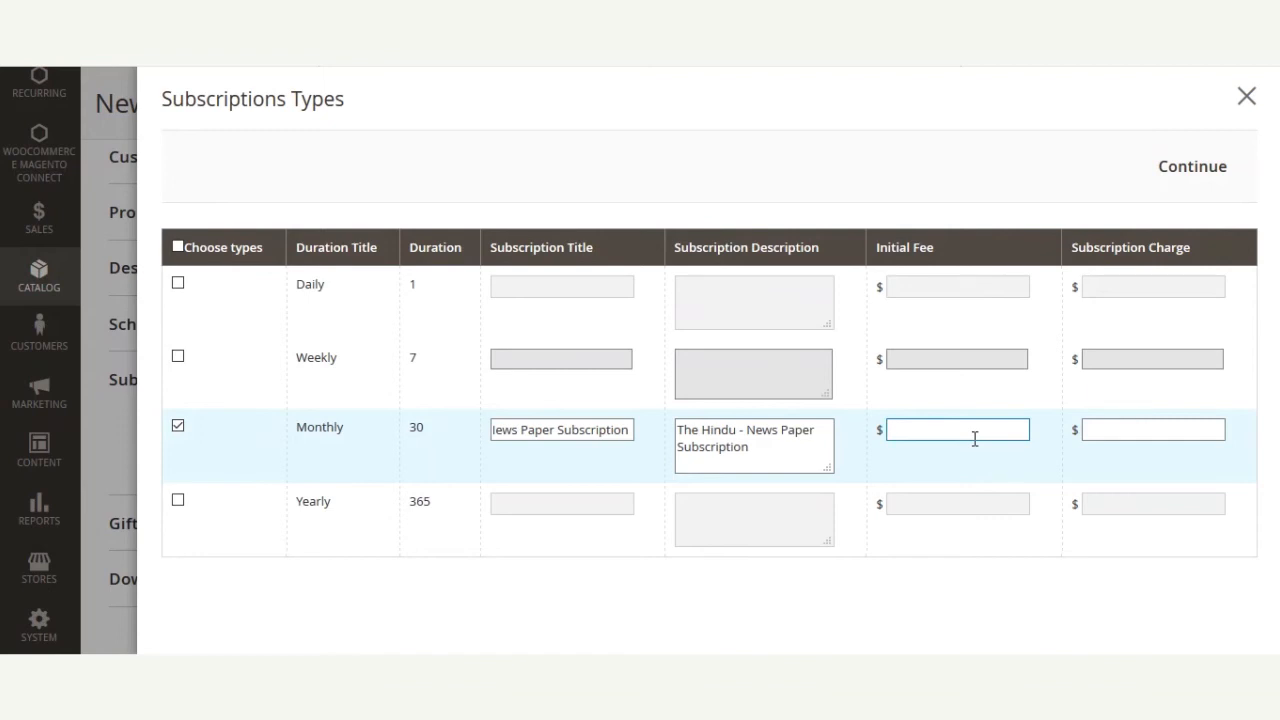
pyautogui.write('2')
pyautogui.click(1151, 437)
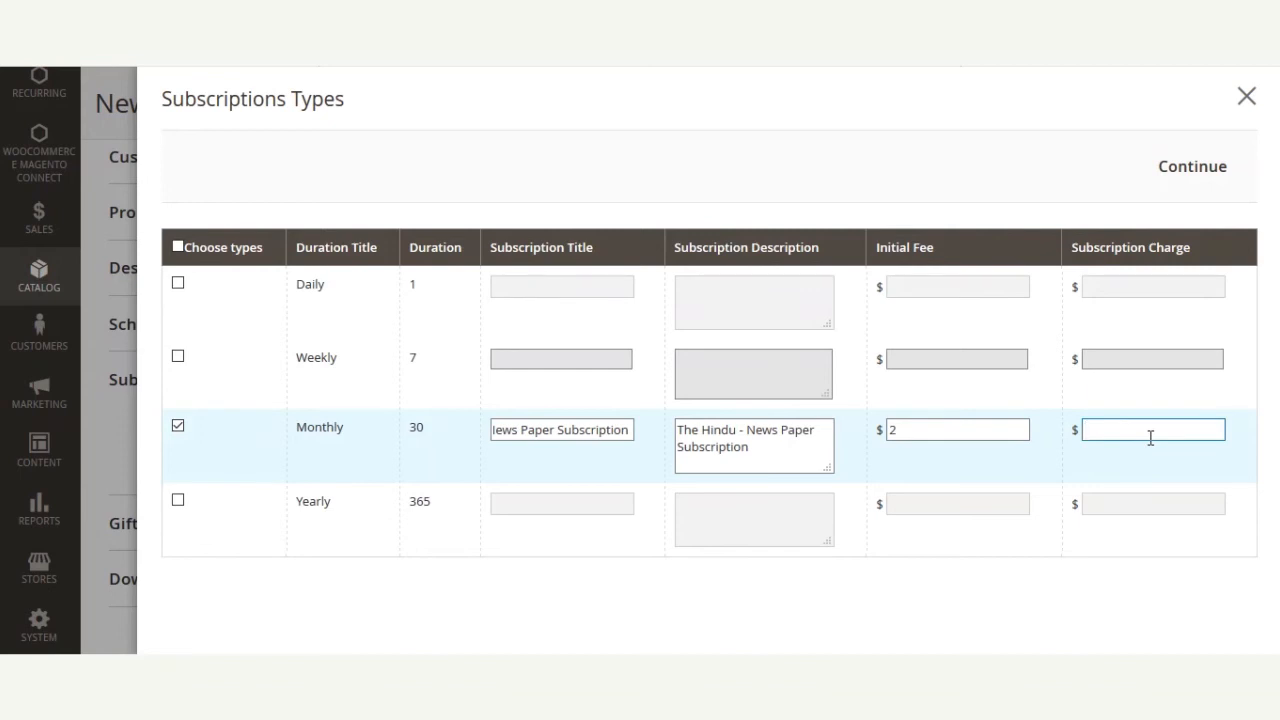
pyautogui.write('75')
# Accept the subscription types configuration and save the new product
pyautogui.click(1207, 174)
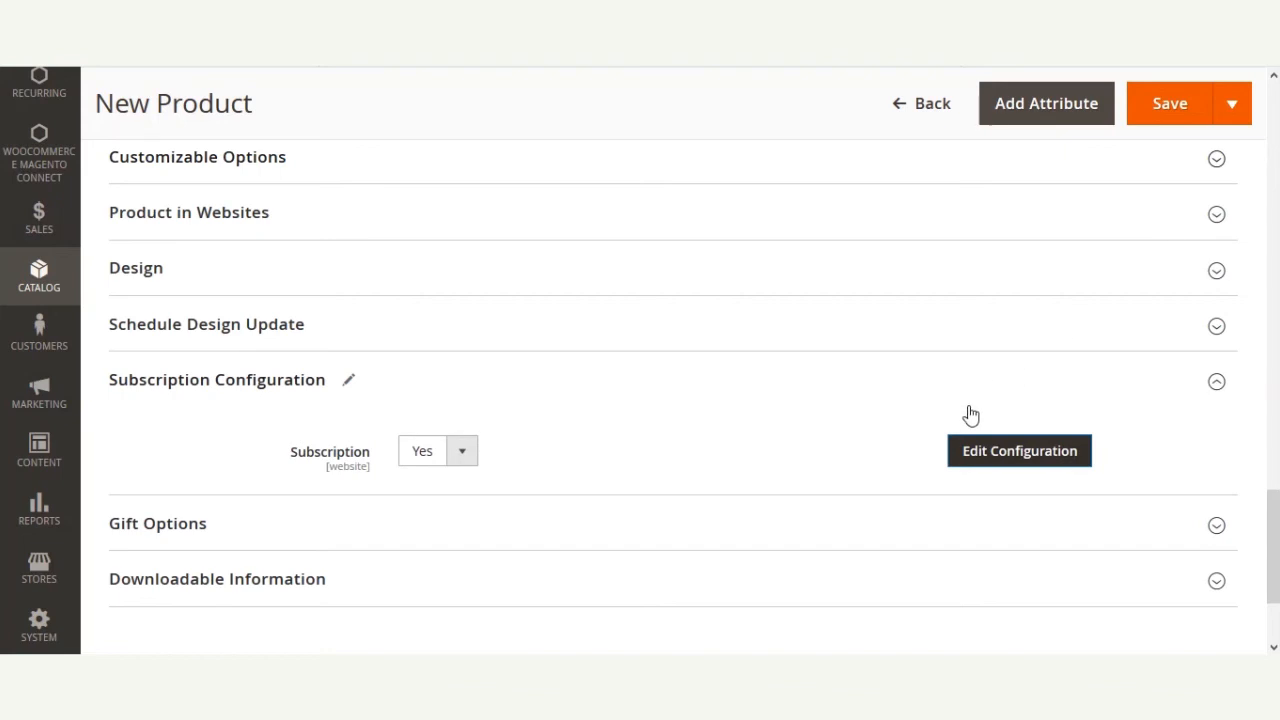
pyautogui.scroll(7, 769, 517)
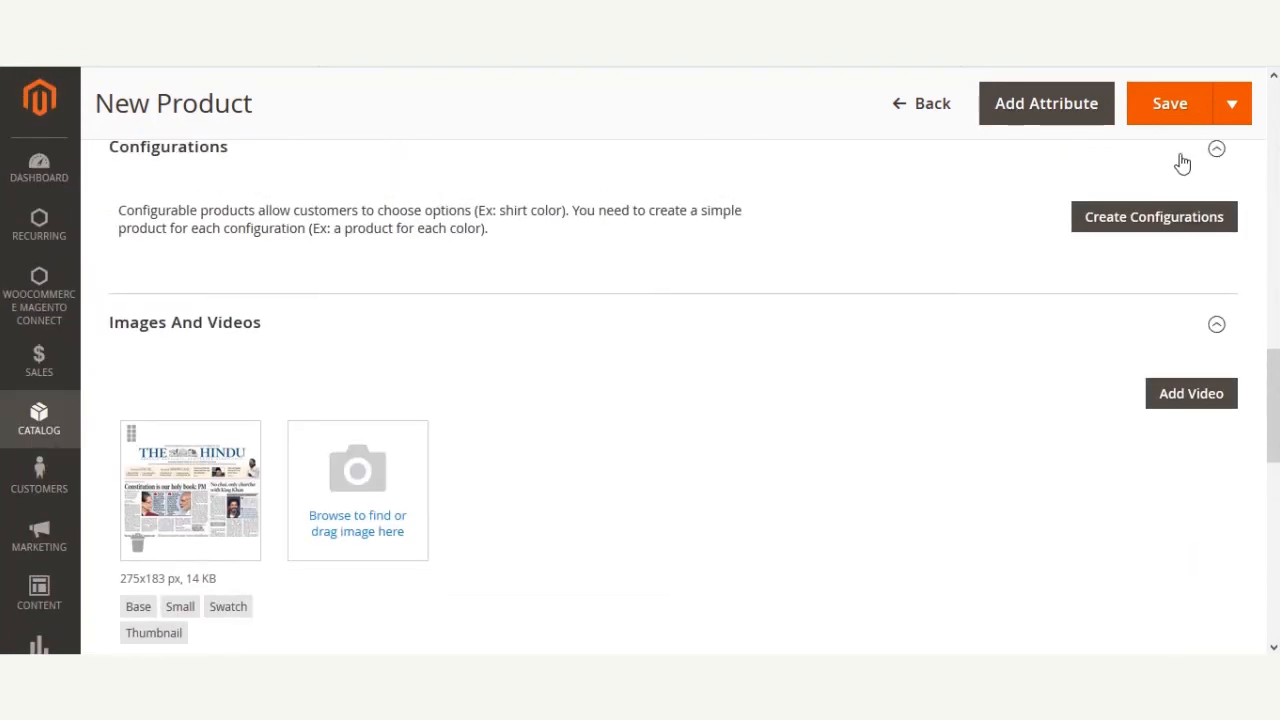
pyautogui.click(1170, 104)
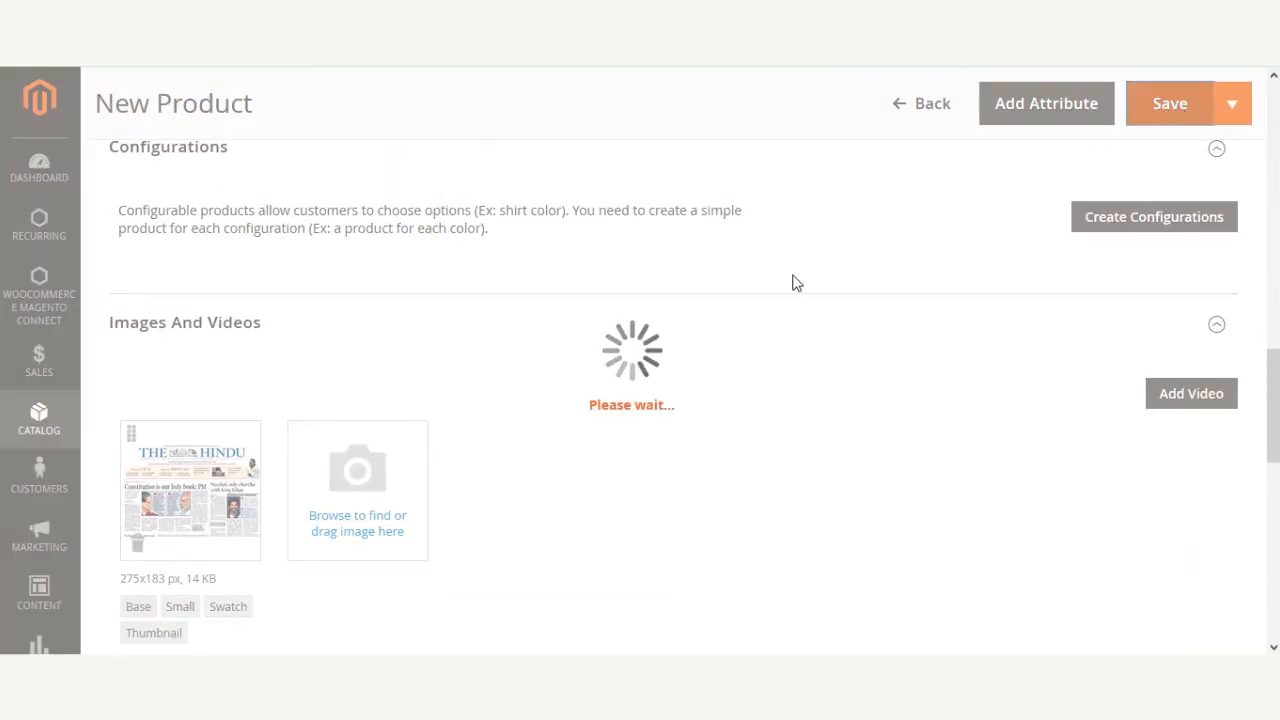